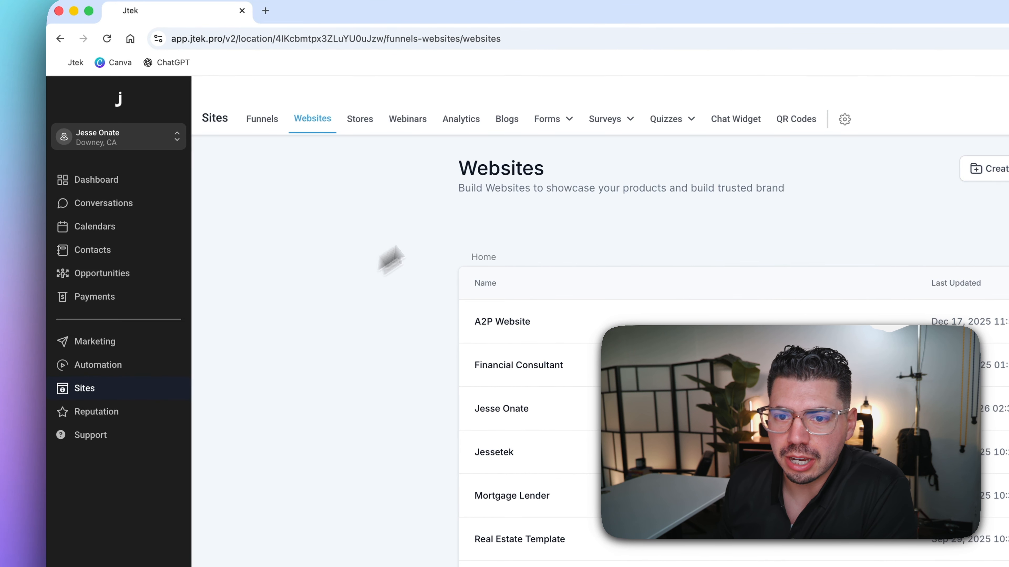
# - Create a new blank form from scratch in Forms
pyautogui.moveTo(353, 124)
pyautogui.click(342, 158)
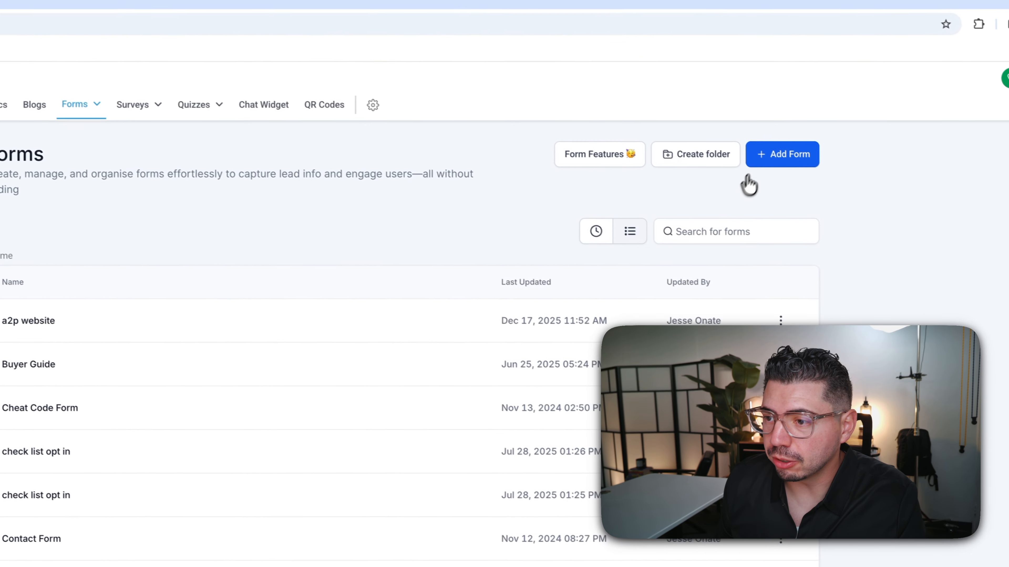
pyautogui.click(765, 159)
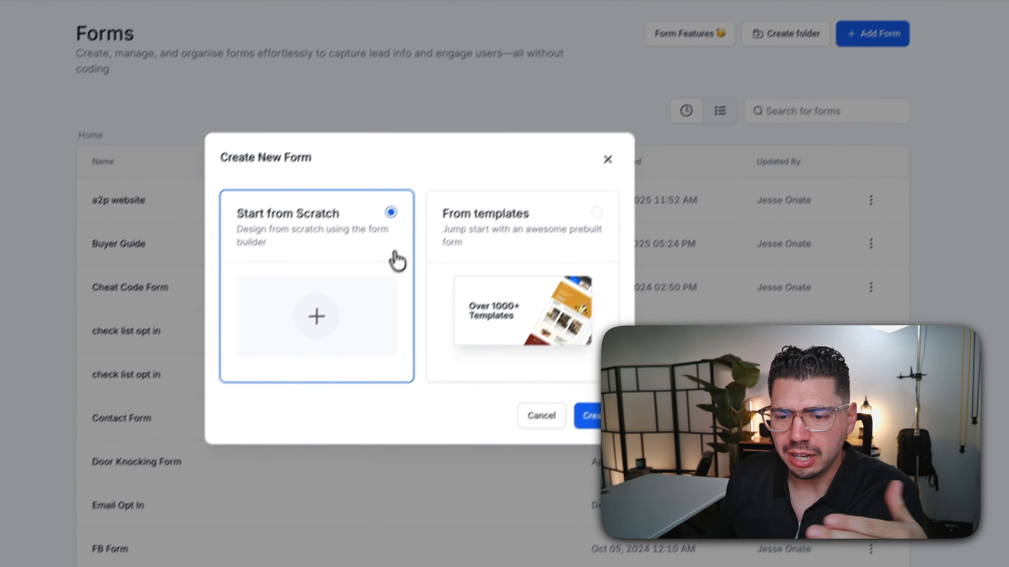
pyautogui.click(587, 416)
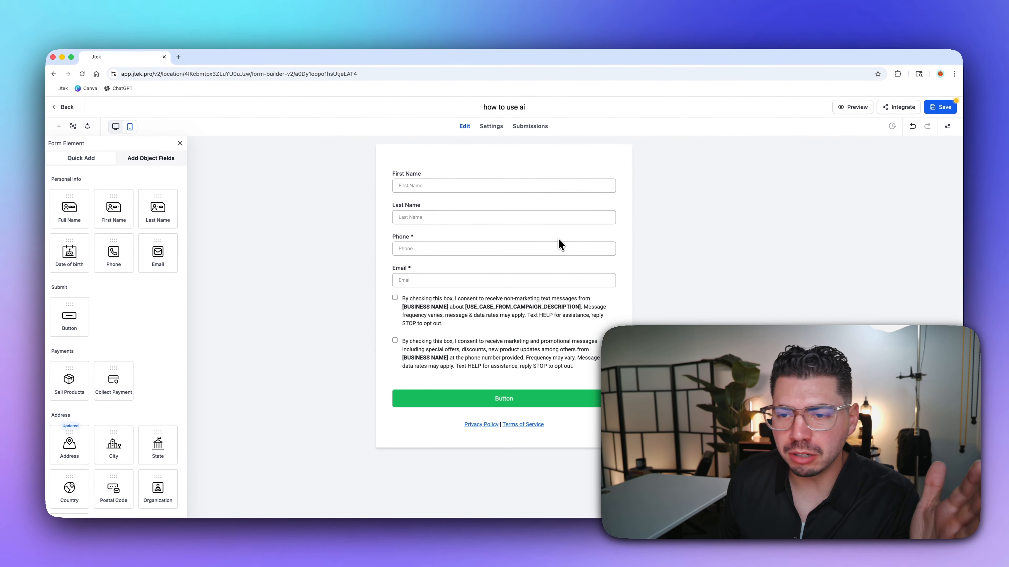
# - Rename the form title to 'how to use ai in 2026'
pyautogui.tripleClick(509, 108)
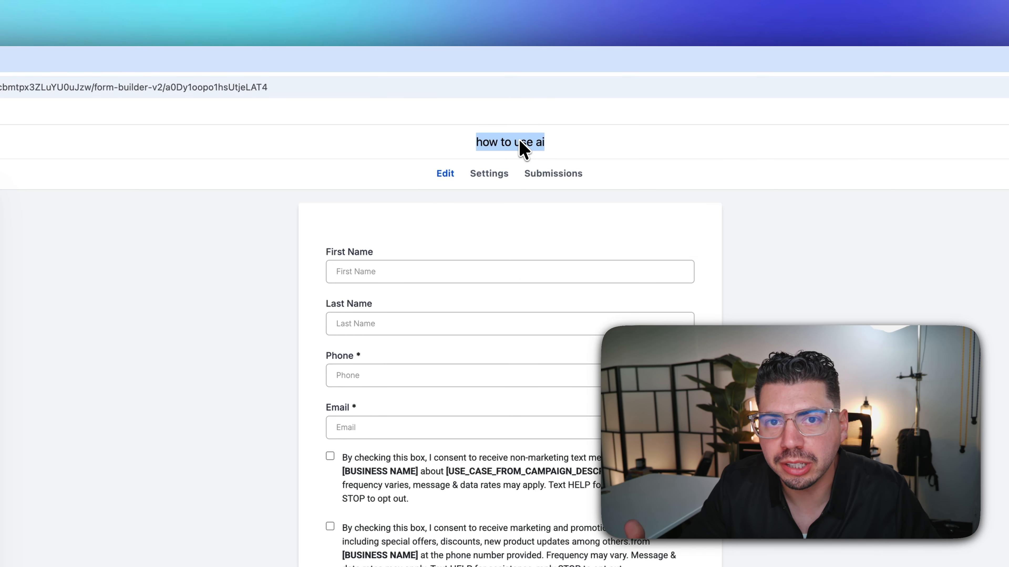
pyautogui.write('how ot use a')
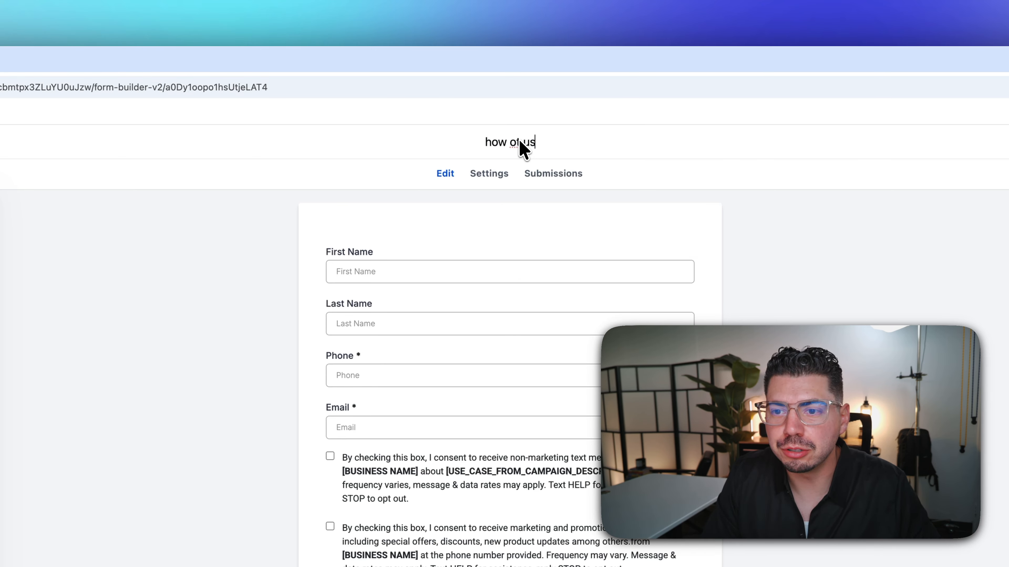
pyautogui.press('BackSpace')
pyautogui.press('BackSpace')
pyautogui.press('BackSpace')
pyautogui.press('BackSpace')
pyautogui.press('BackSpace')
pyautogui.write('to use ai in 202')
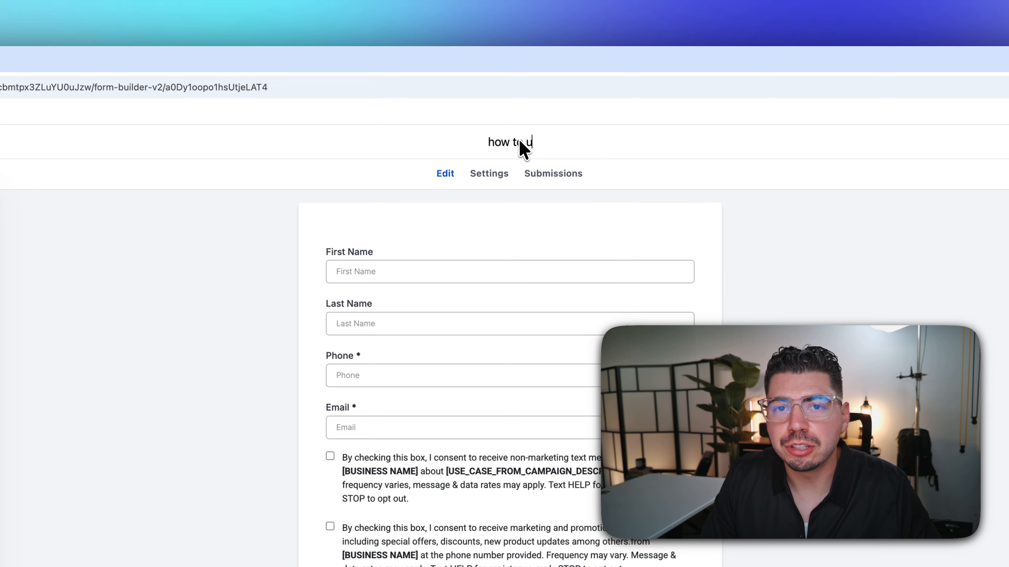
pyautogui.write('6')
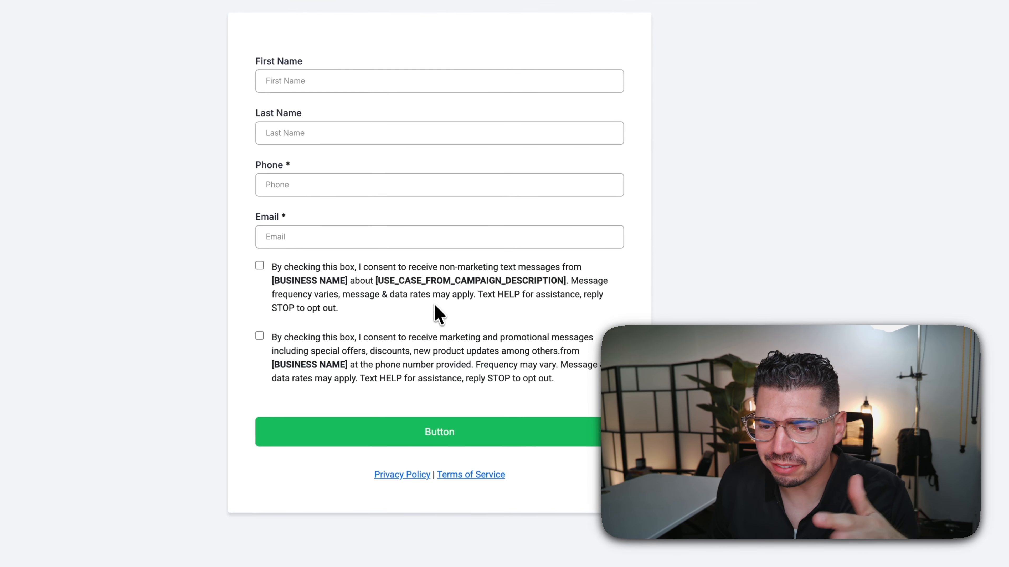
# - Delete both consent checkboxes and the Privacy Policy and Terms of Service text
pyautogui.click(561, 432)
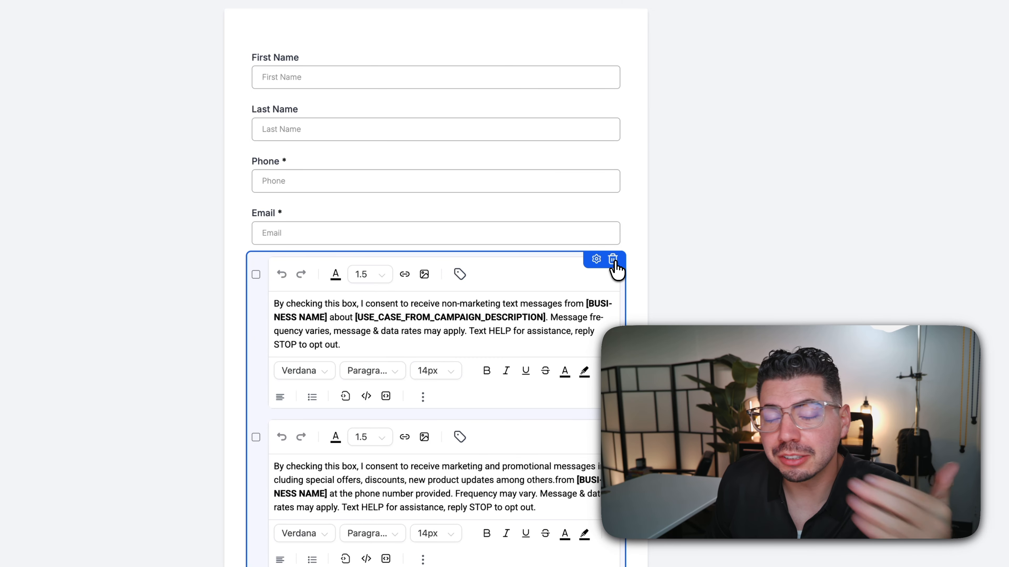
pyautogui.click(613, 259)
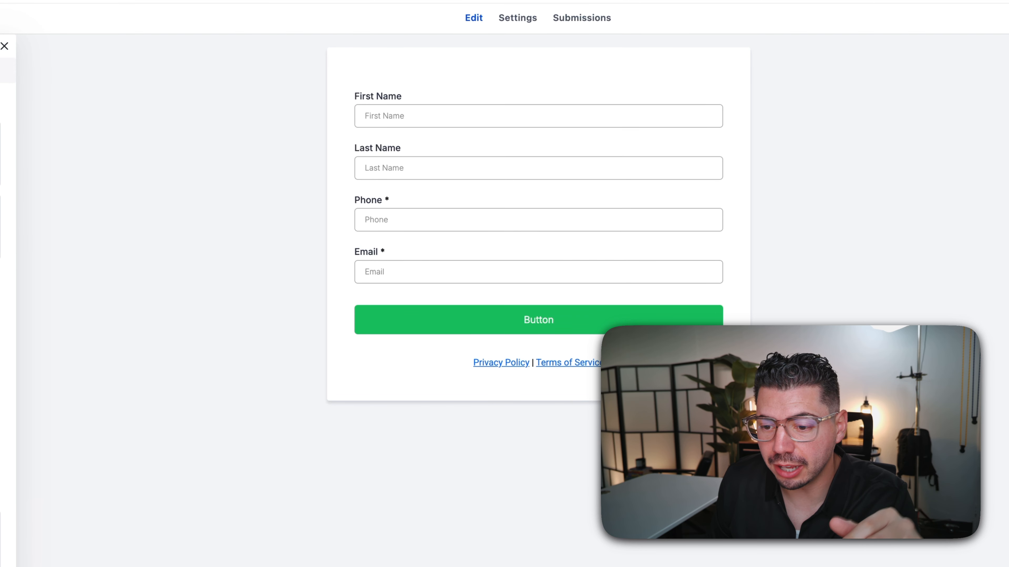
pyautogui.click(614, 362)
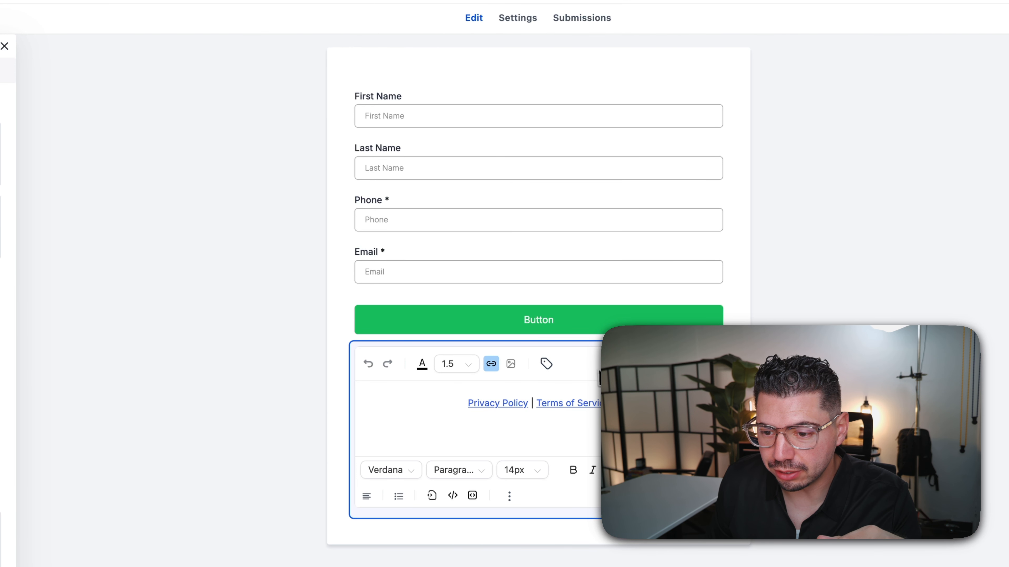
pyautogui.click(718, 344)
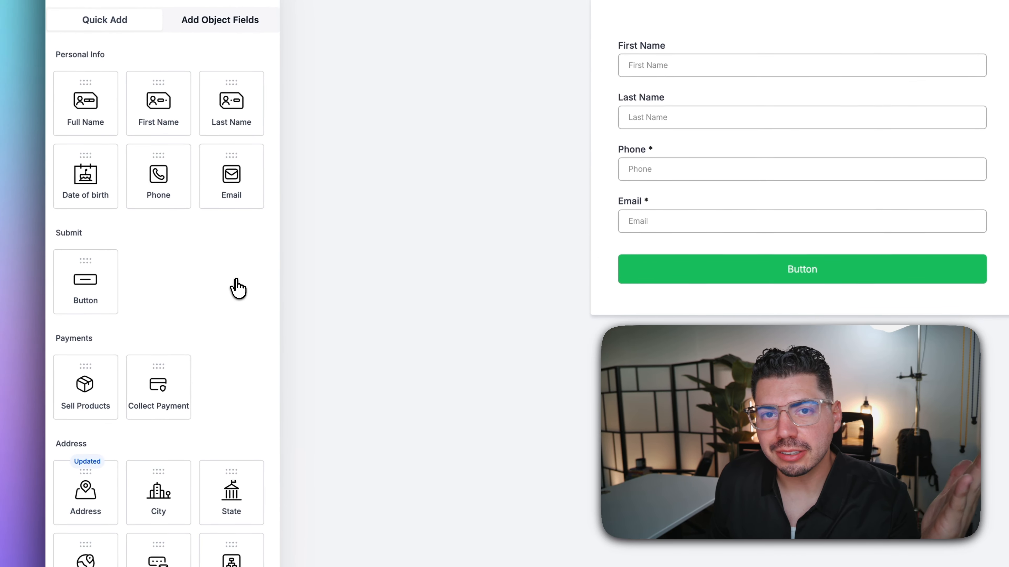
# - Scroll down the Add Object Fields panel toward the Checkbox field
pyautogui.scroll(-1, 237, 290)
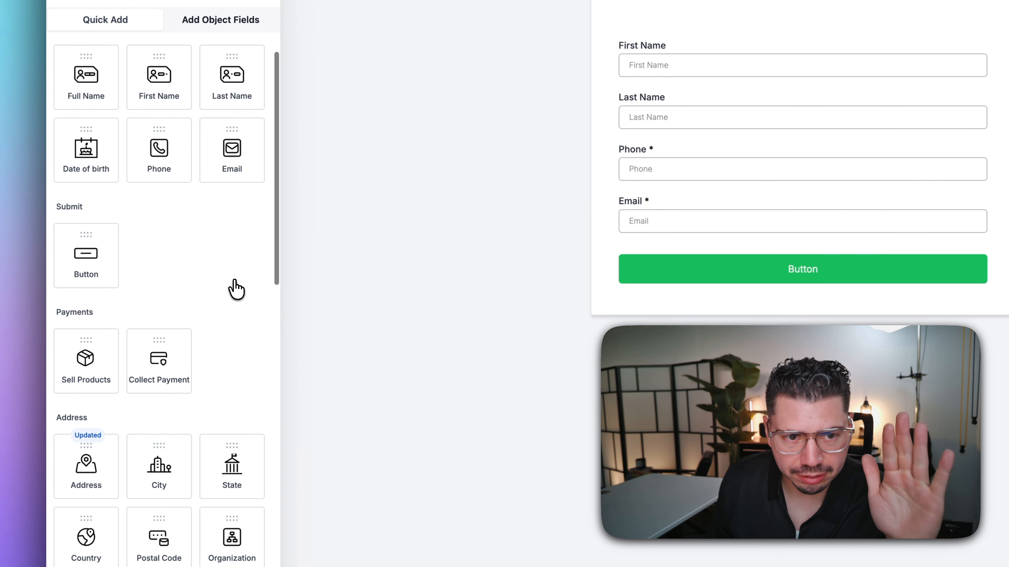
pyautogui.scroll(-3, 237, 290)
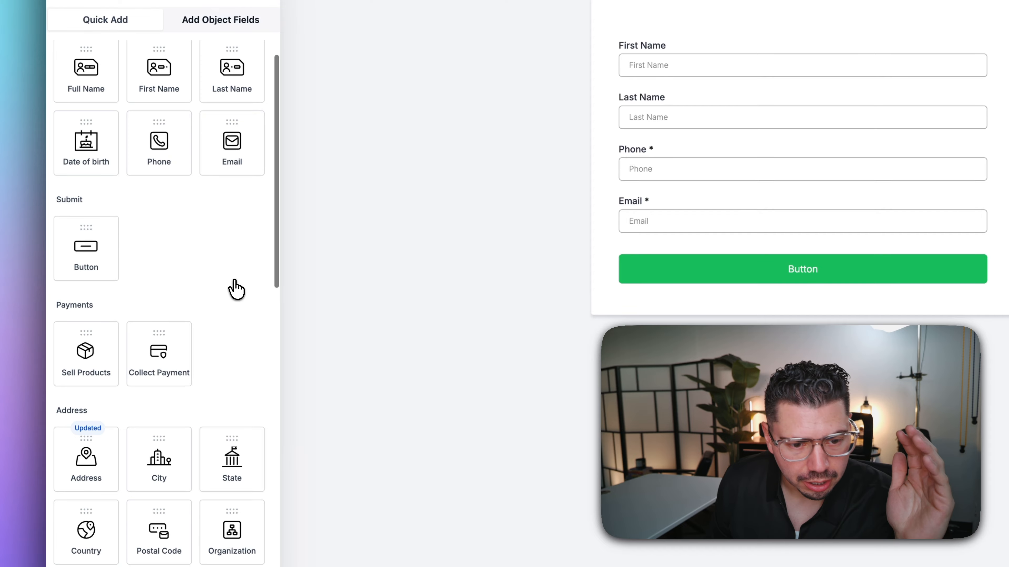
pyautogui.scroll(-5, 236, 290)
pyautogui.scroll(-5, 235, 290)
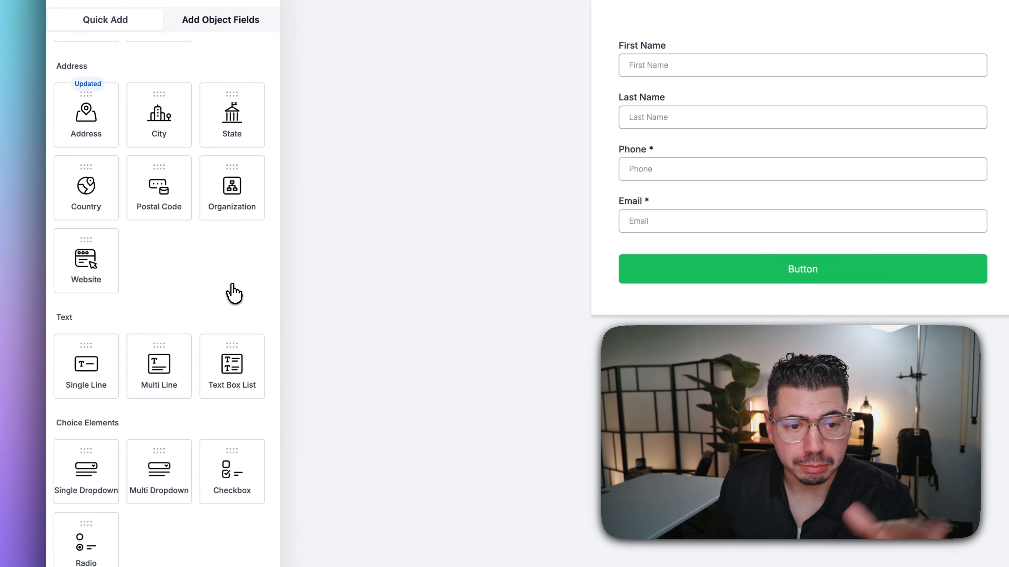
pyautogui.scroll(-4, 234, 294)
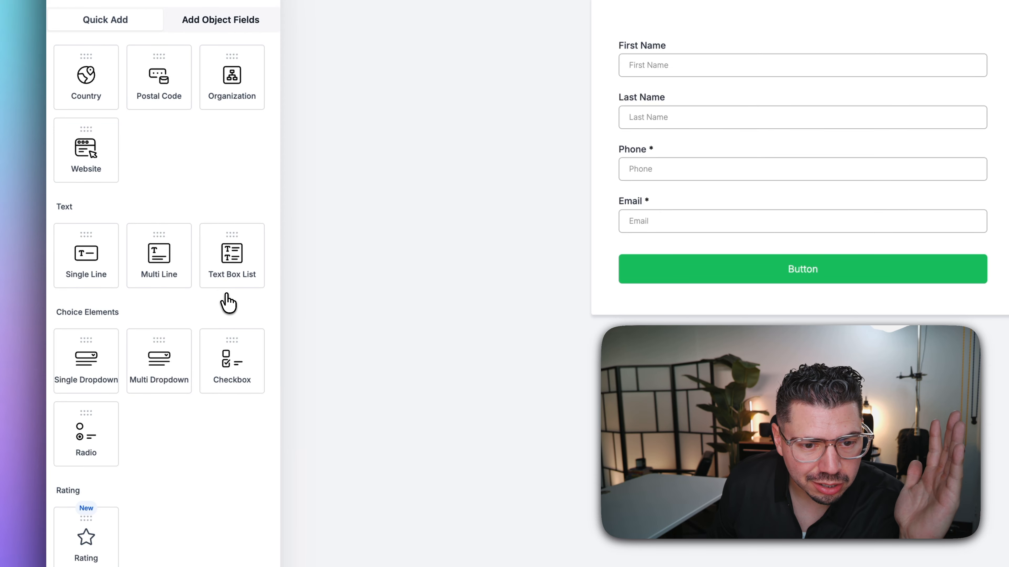
pyautogui.scroll(-1, 228, 304)
# - Add a Checkbox field below Email labelled 'Do you have a computer?'
pyautogui.moveTo(231, 331); pyautogui.dragTo(648, 262)
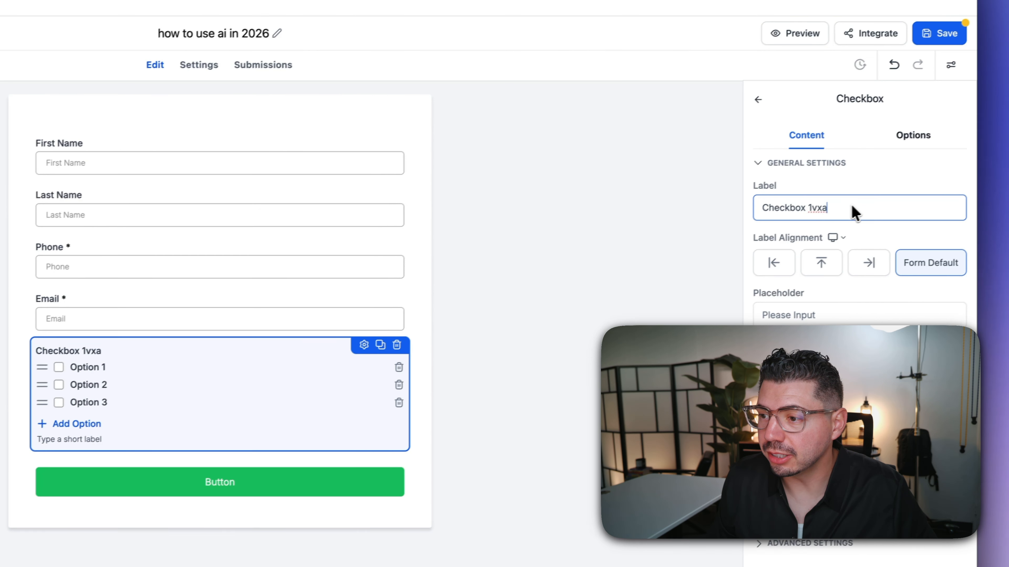
pyautogui.moveTo(851, 203); pyautogui.dragTo(746, 204)
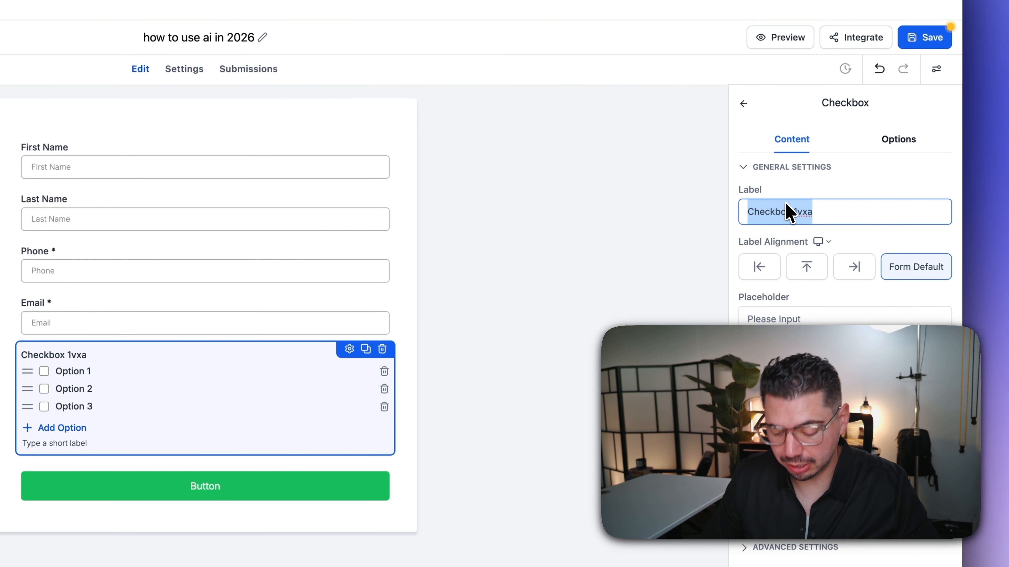
pyautogui.write('Do')
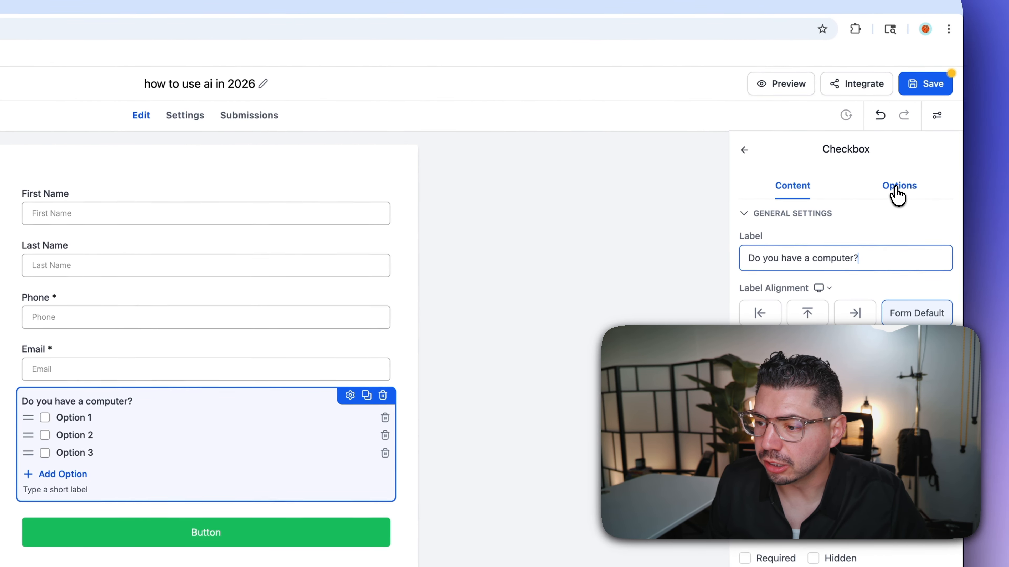
# - Rename the checkbox options to Yes, No and I can get one
pyautogui.click(899, 181)
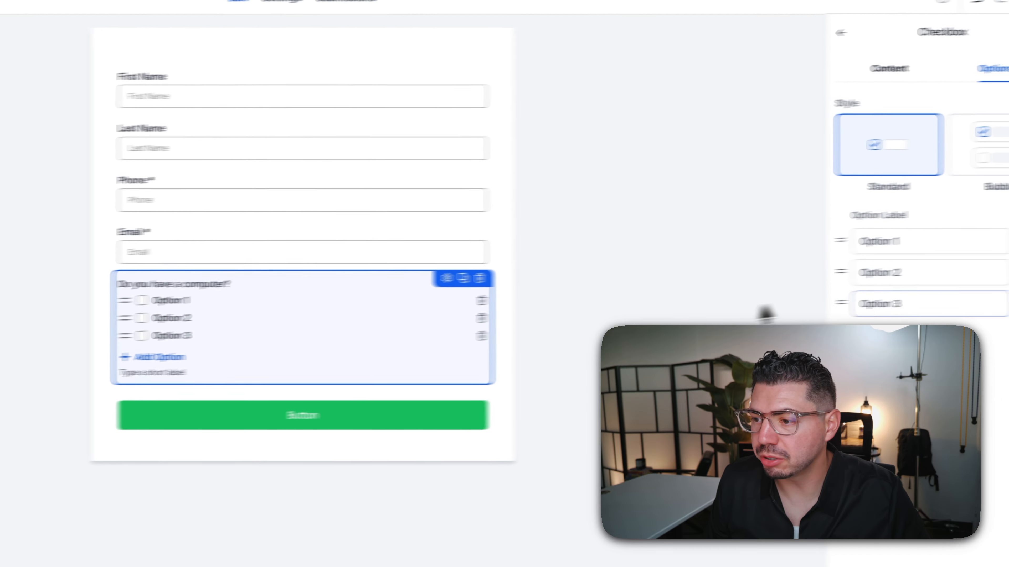
pyautogui.moveTo(915, 248); pyautogui.dragTo(850, 239)
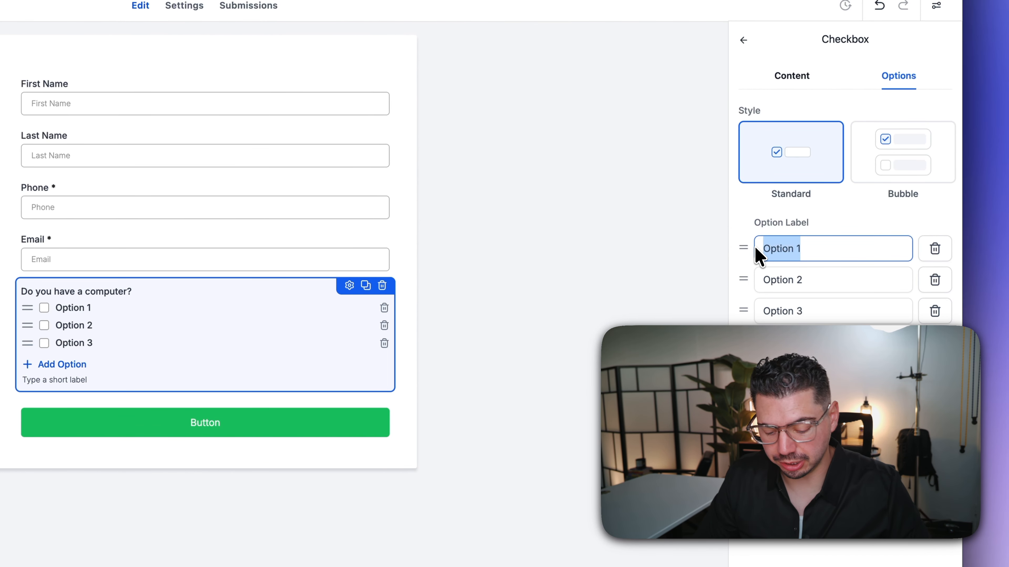
pyautogui.write('Yes')
pyautogui.press('Tab')
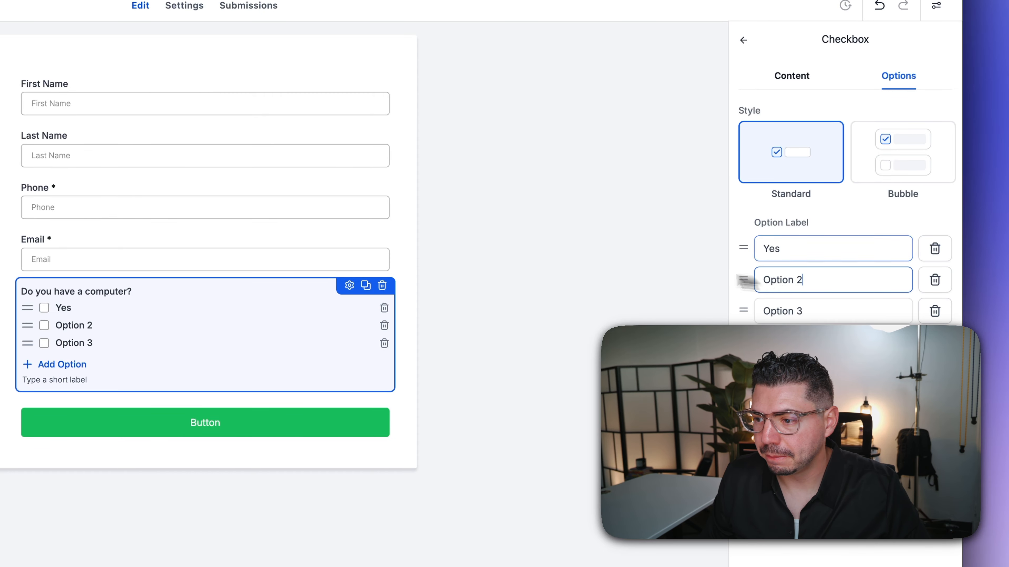
pyautogui.write('No')
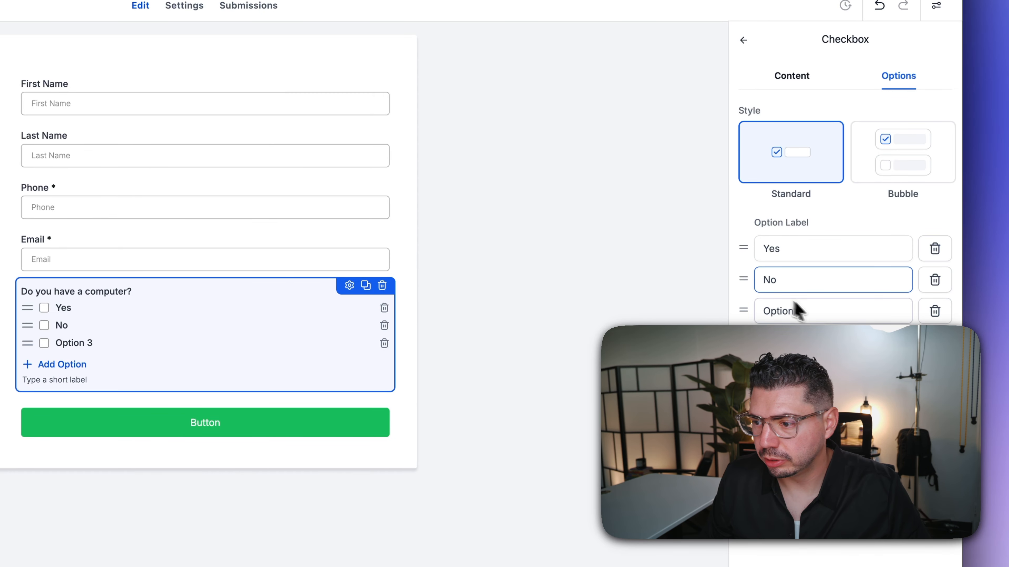
pyautogui.moveTo(802, 312); pyautogui.dragTo(780, 316)
pyautogui.write('I can get ')
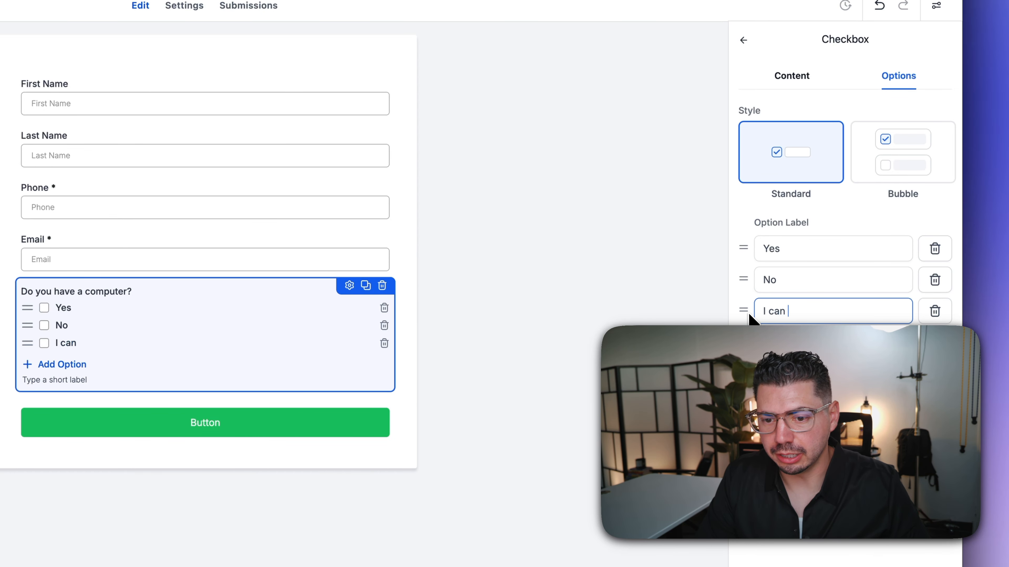
pyautogui.write('one')
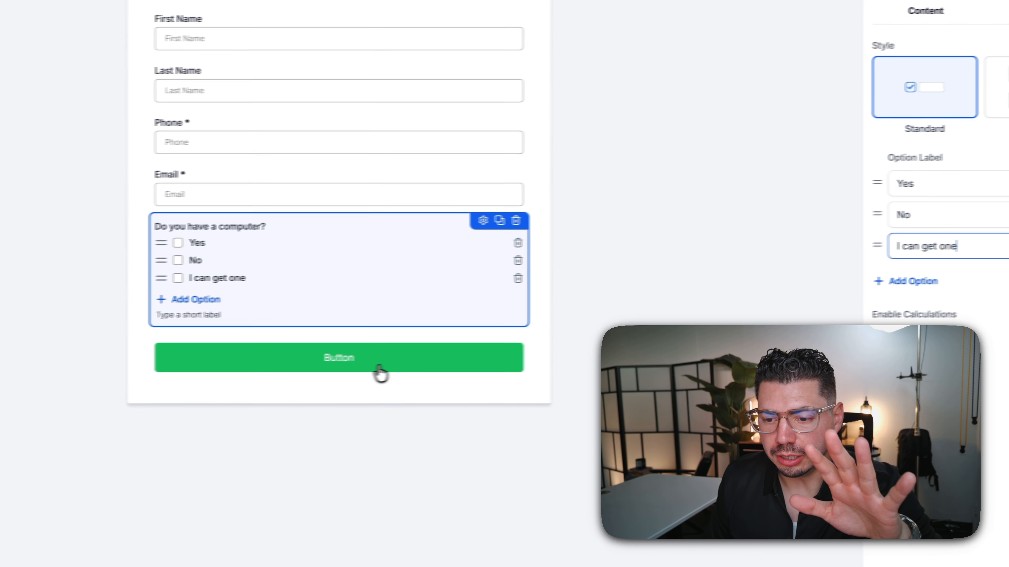
# - Relabel the form button 'Submit' with a dark navy style, then open the form style settings
pyautogui.click(244, 429)
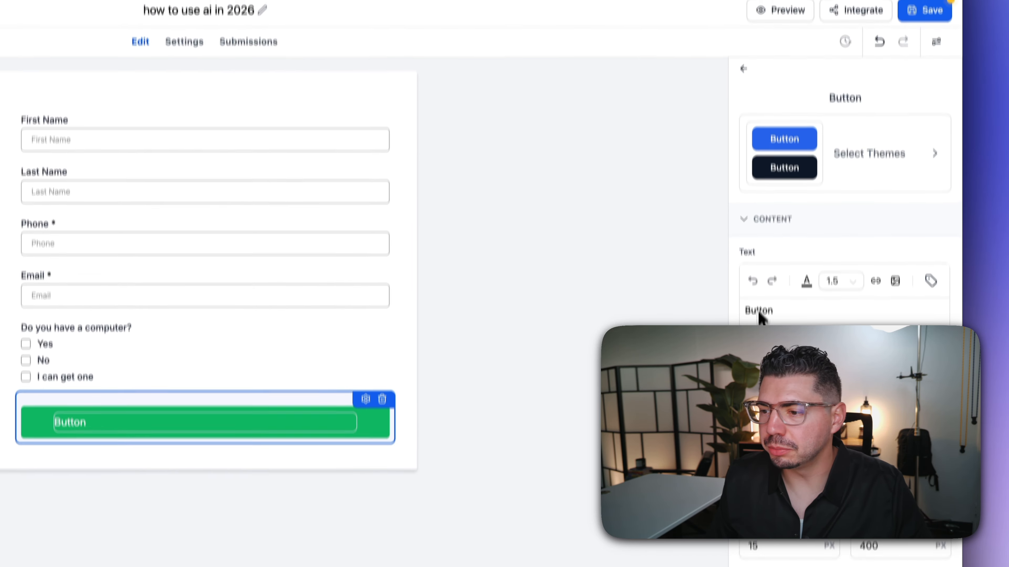
pyautogui.doubleClick(759, 276)
pyautogui.write('Submit')
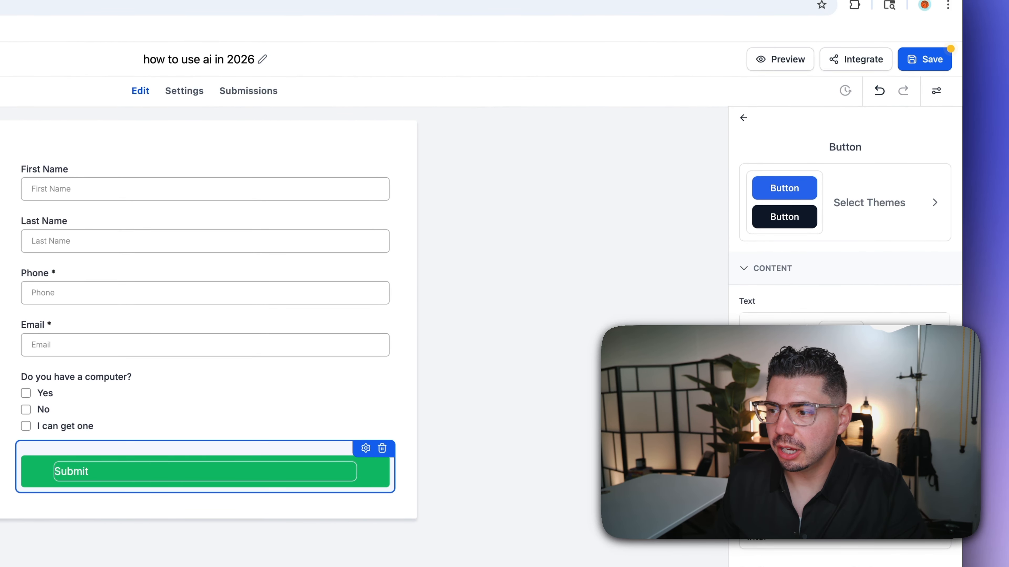
pyautogui.click(899, 228)
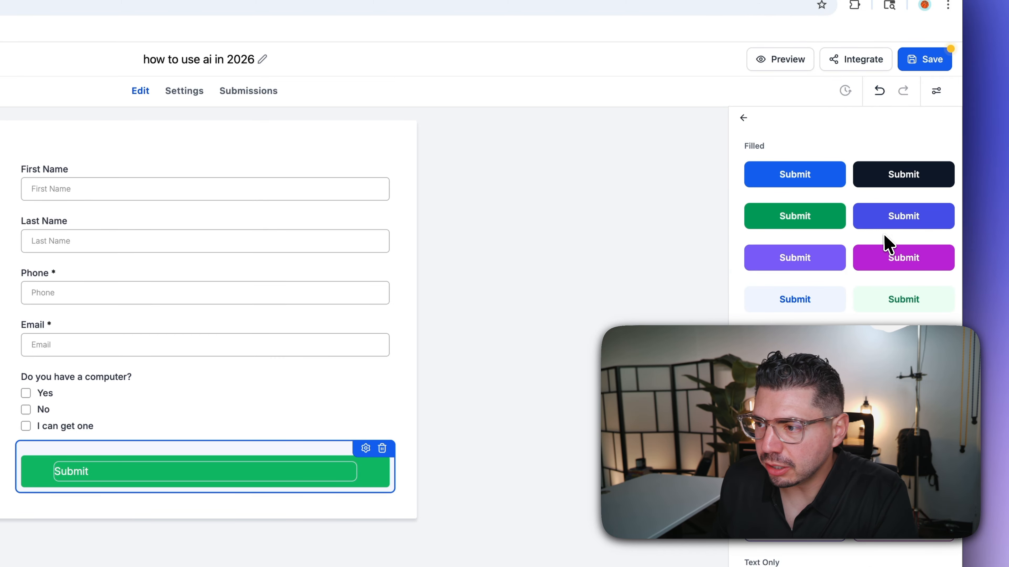
pyautogui.click(902, 179)
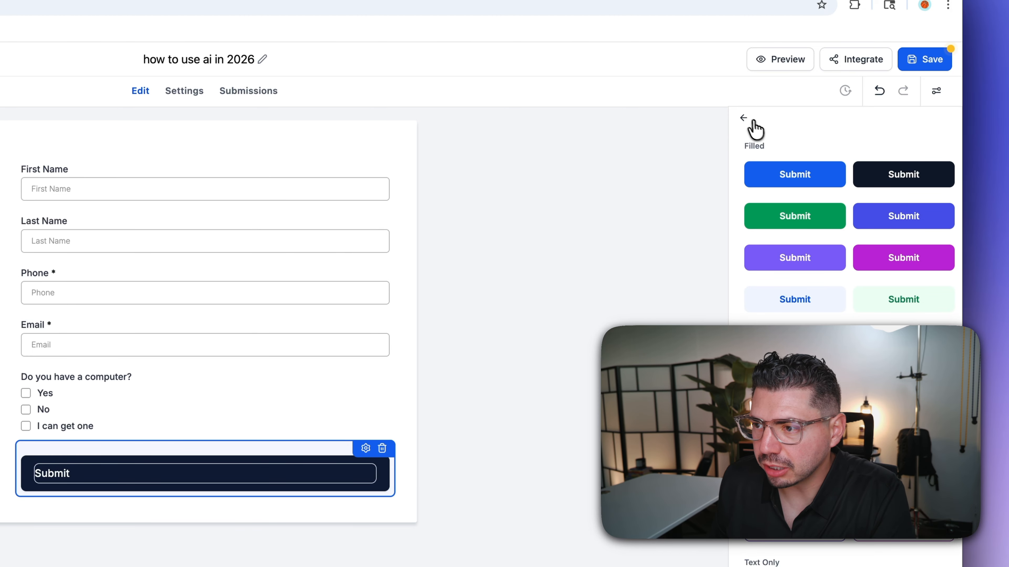
pyautogui.click(745, 119)
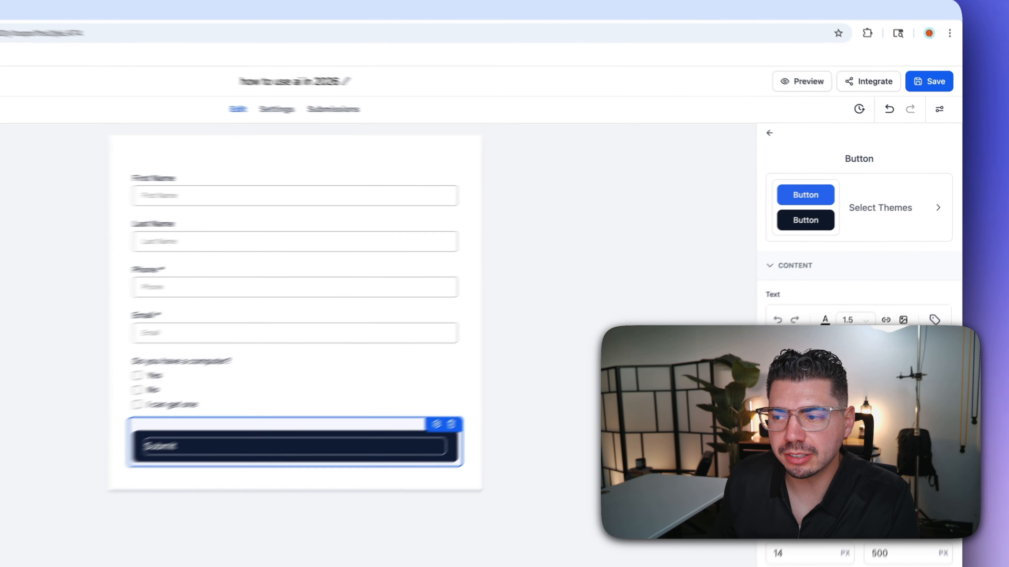
pyautogui.click(775, 308)
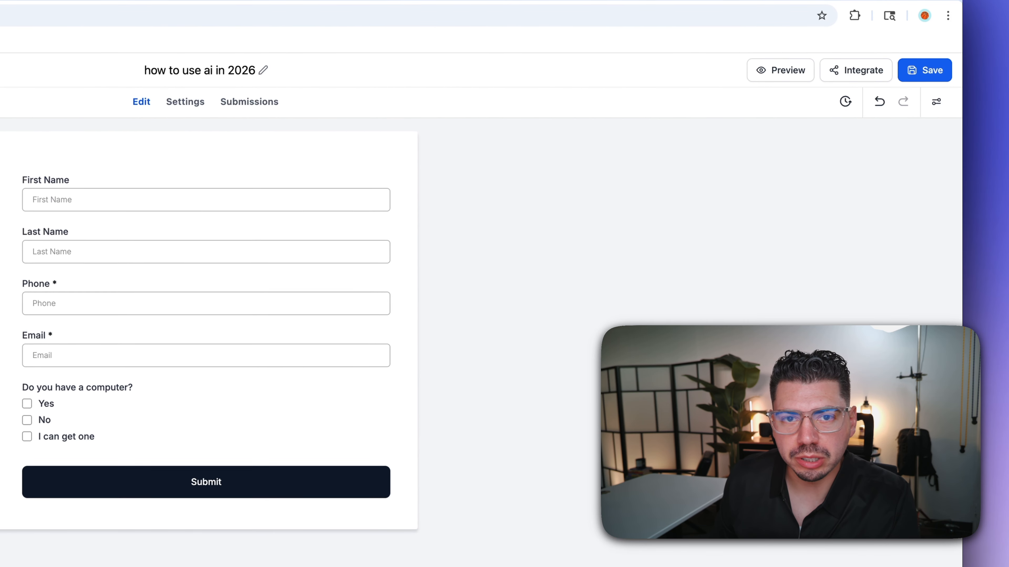
pyautogui.click(936, 104)
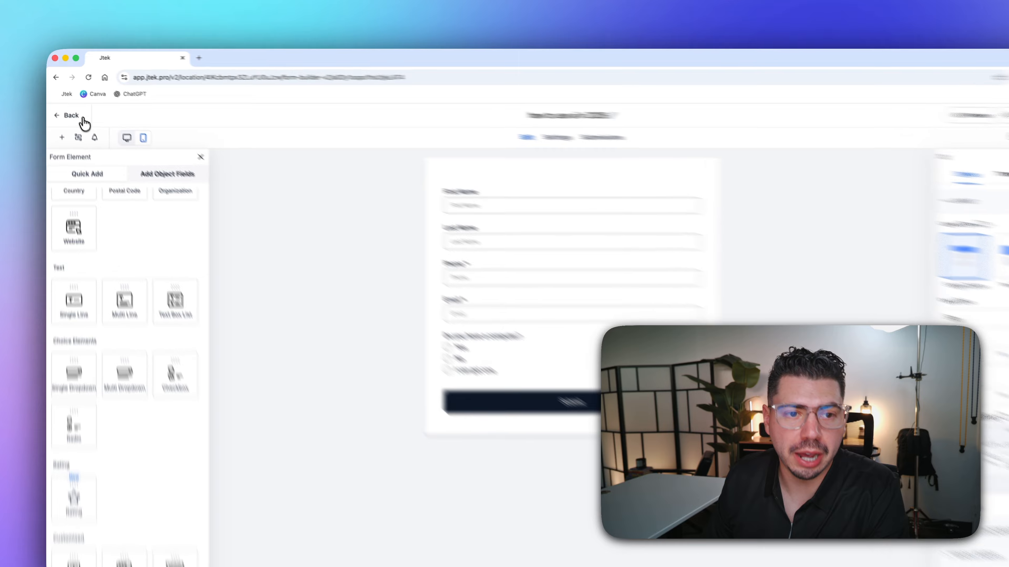
# - Start a new funnel from a template and search the library for 'webinar'
pyautogui.click(64, 107)
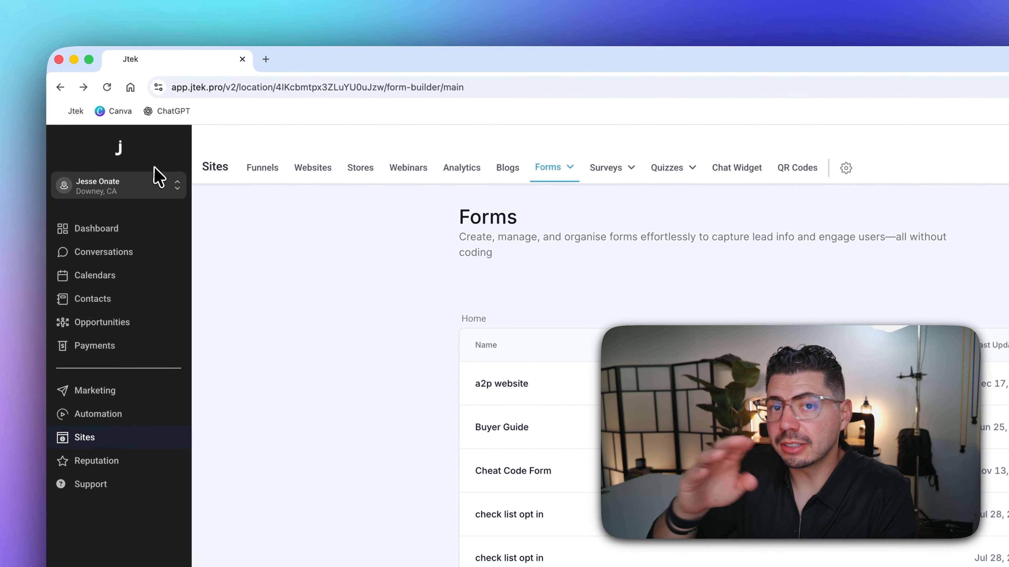
pyautogui.click(274, 179)
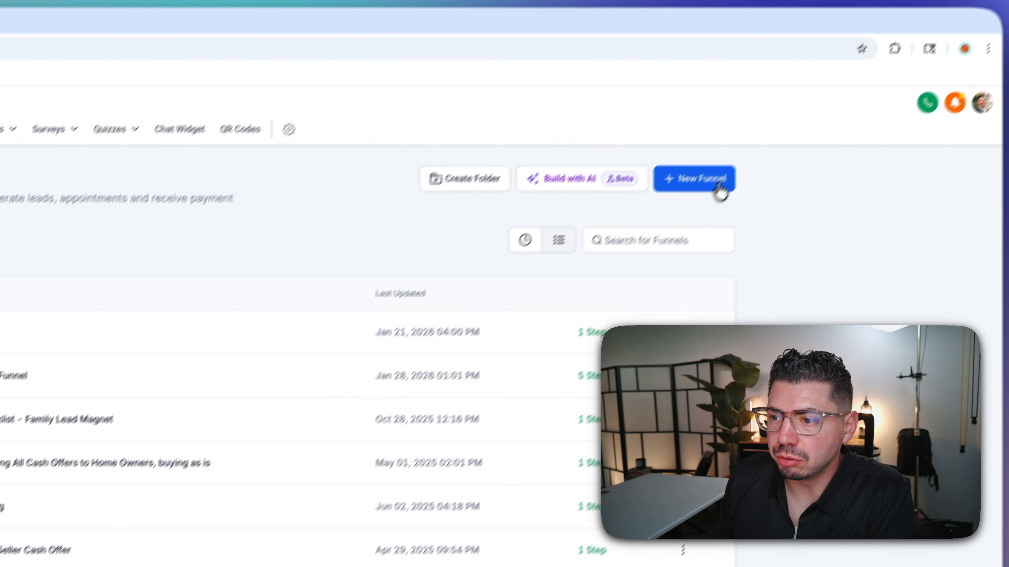
pyautogui.click(688, 232)
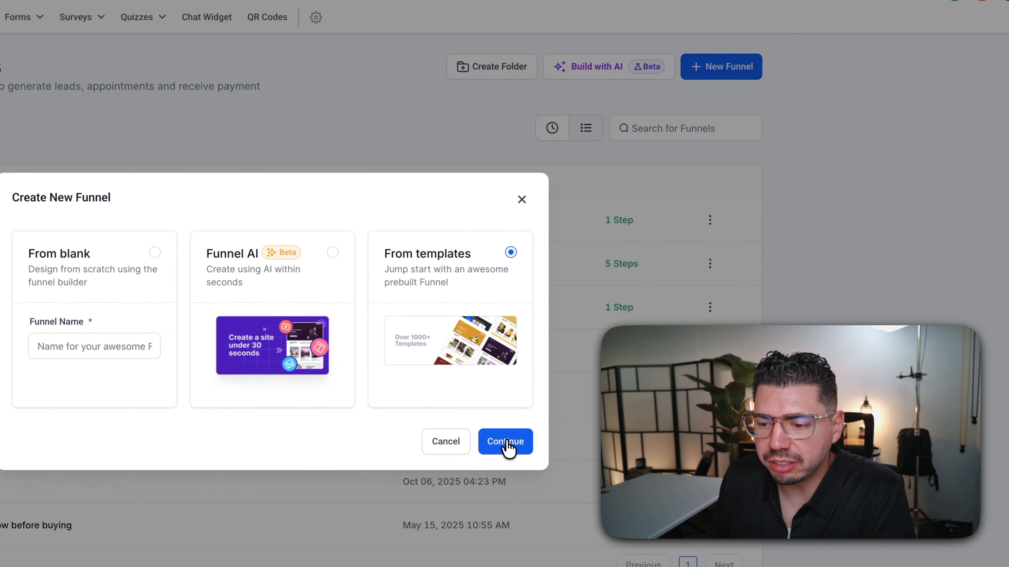
pyautogui.click(760, 434)
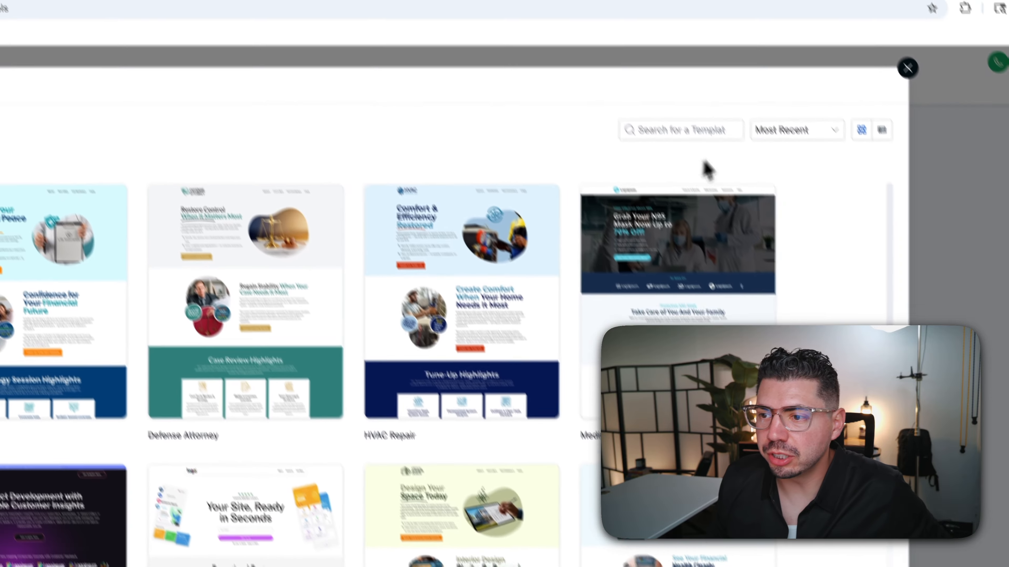
pyautogui.click(670, 61)
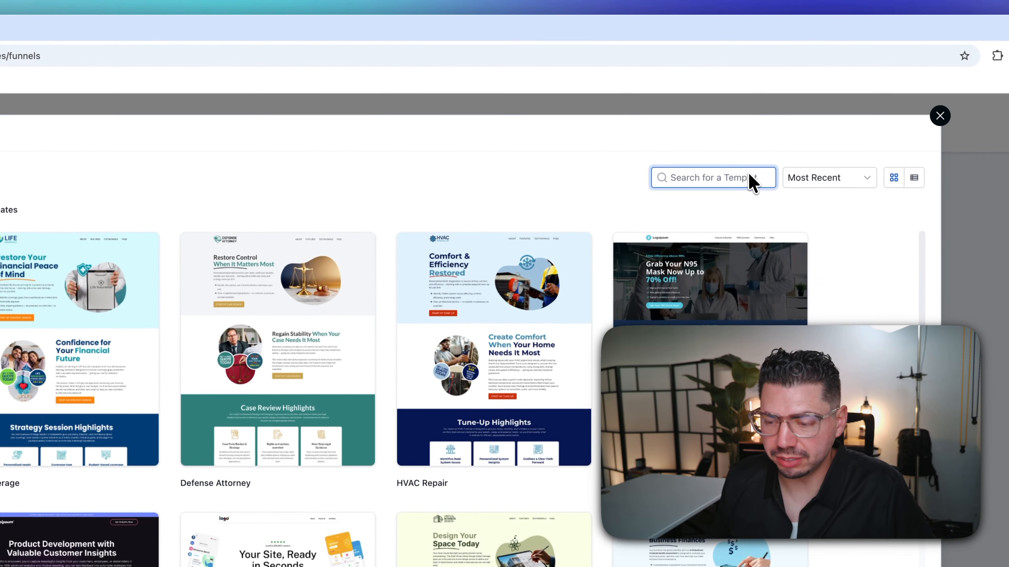
pyautogui.write('webinar')
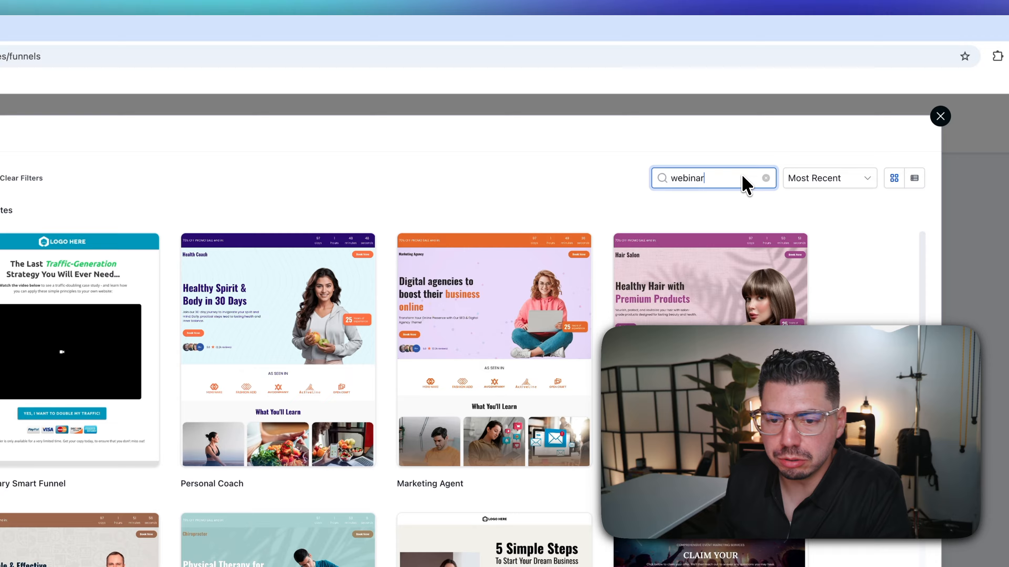
# - Preview the Elementary Smart Funnel template
pyautogui.moveTo(78, 417)
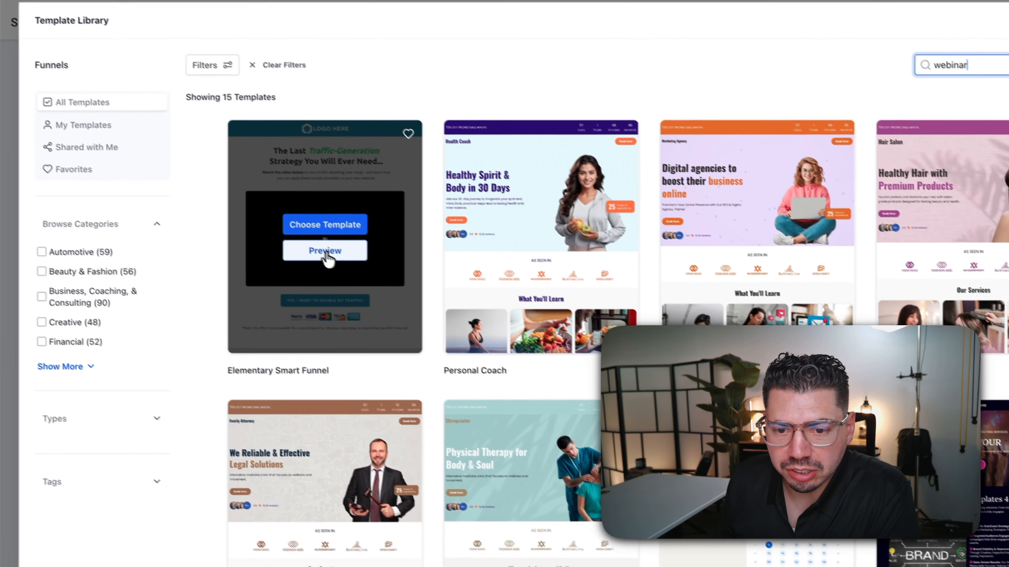
pyautogui.click(325, 251)
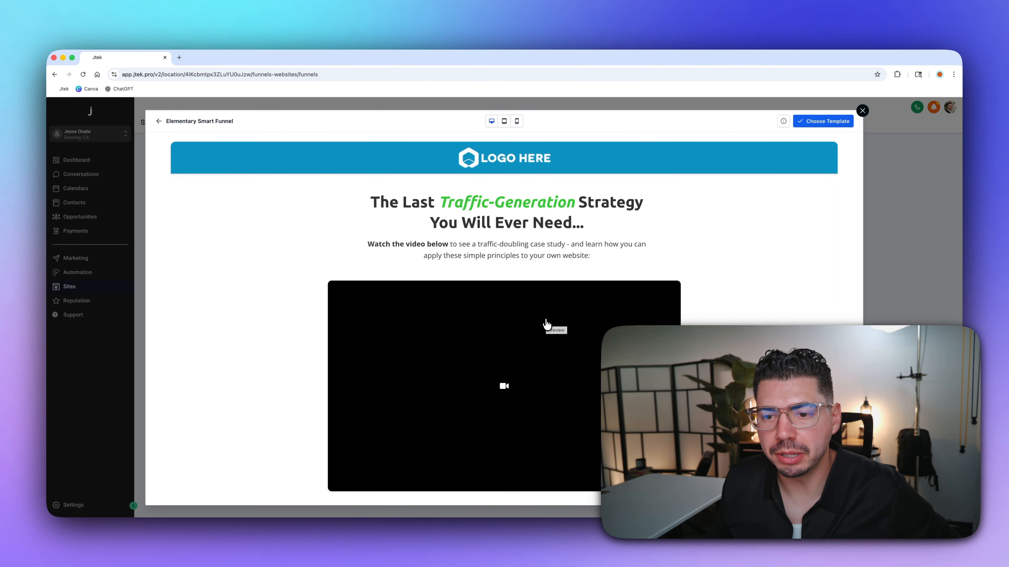
pyautogui.scroll(-3, 711, 317)
pyautogui.scroll(3, 734, 316)
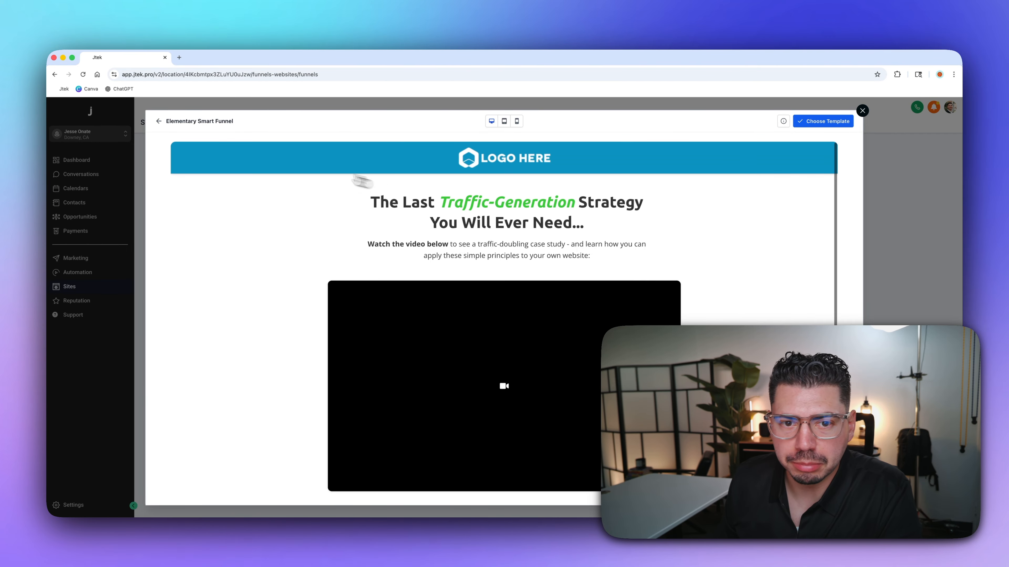
pyautogui.click(160, 123)
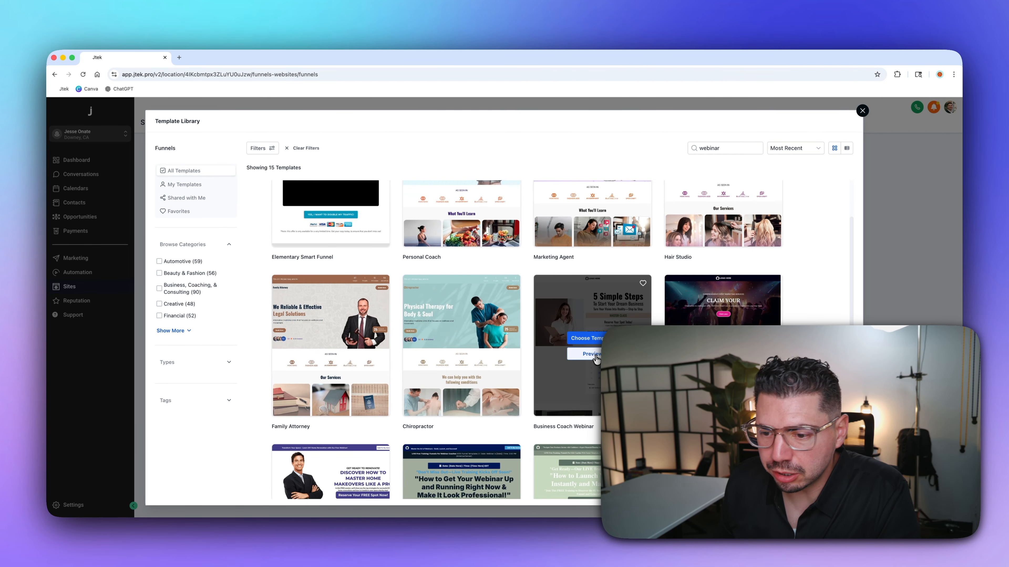
# - Preview the Business Coach Webinar template, then close the library without choosing one
pyautogui.click(591, 354)
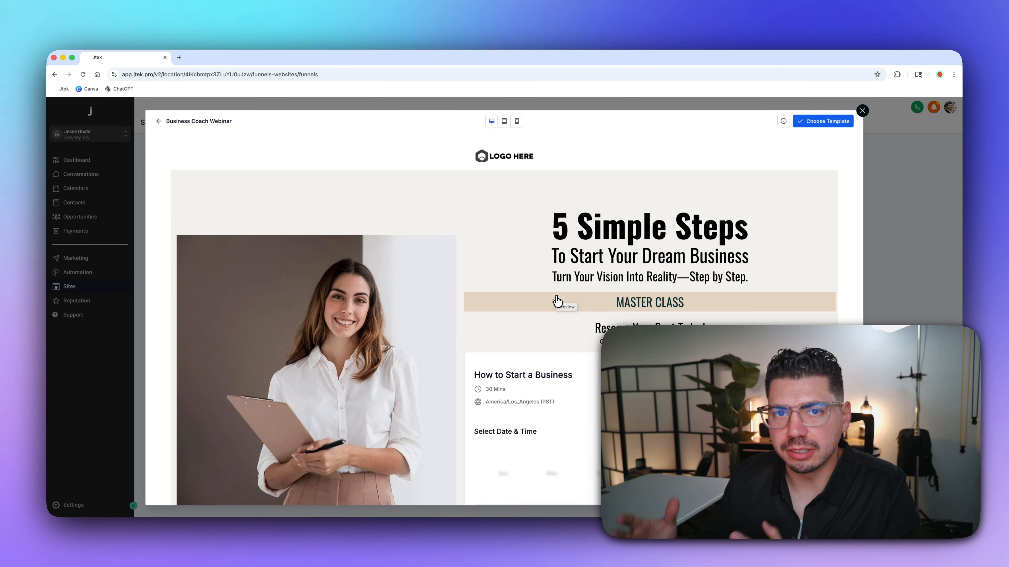
pyautogui.scroll(-15, 525, 312)
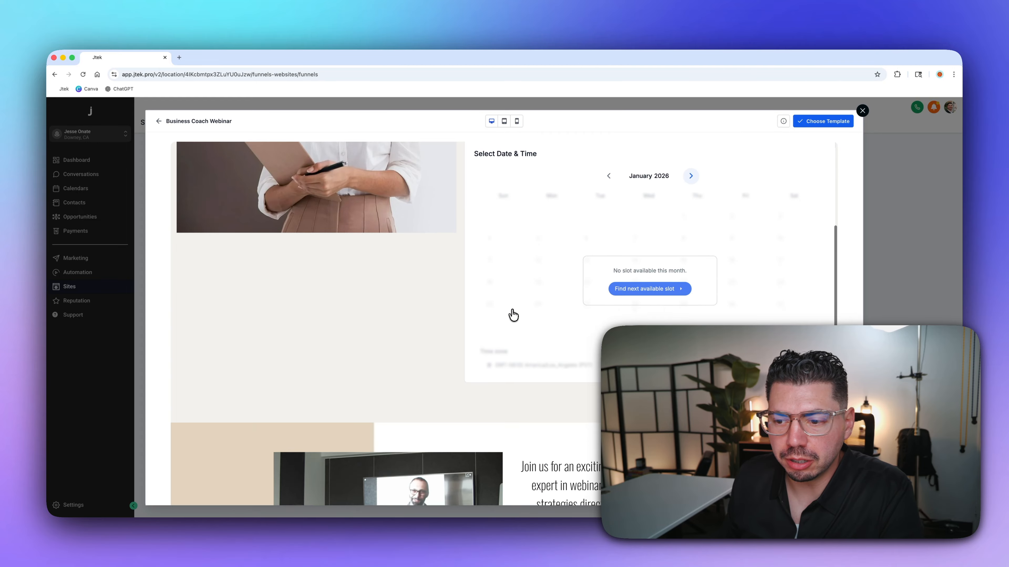
pyautogui.scroll(15, 514, 315)
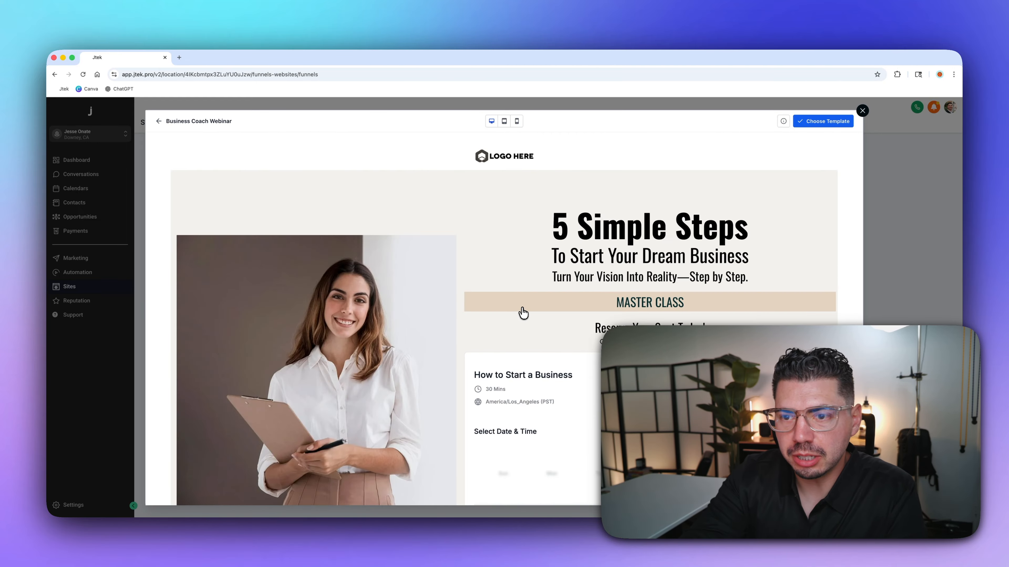
pyautogui.scroll(-5, 574, 382)
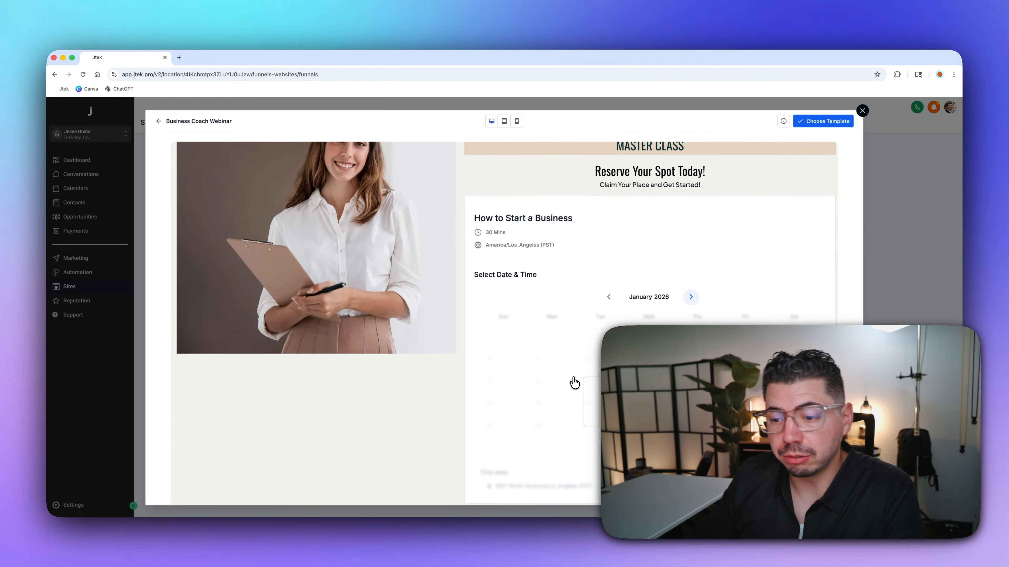
pyautogui.scroll(-10, 574, 382)
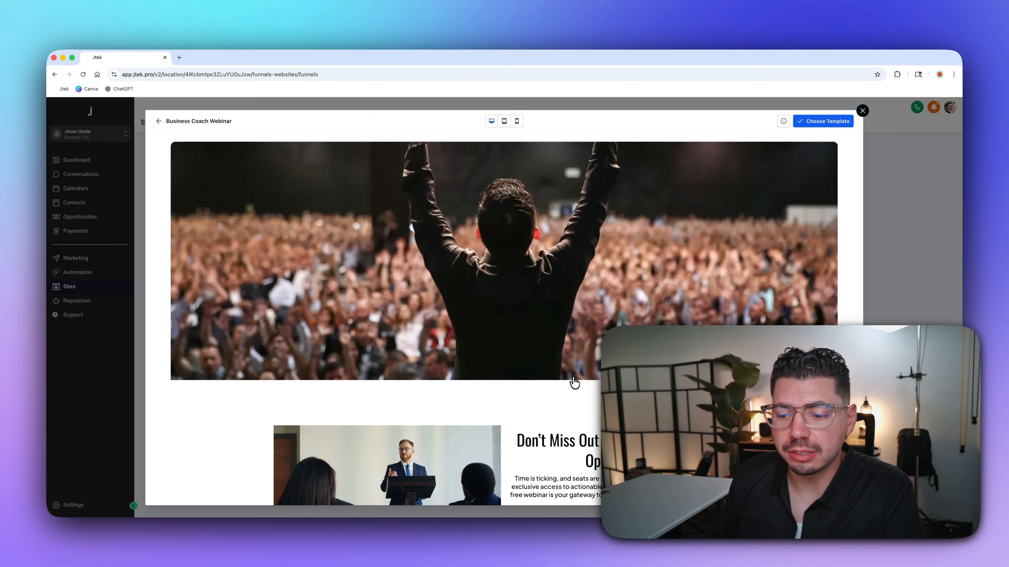
pyautogui.scroll(15, 574, 382)
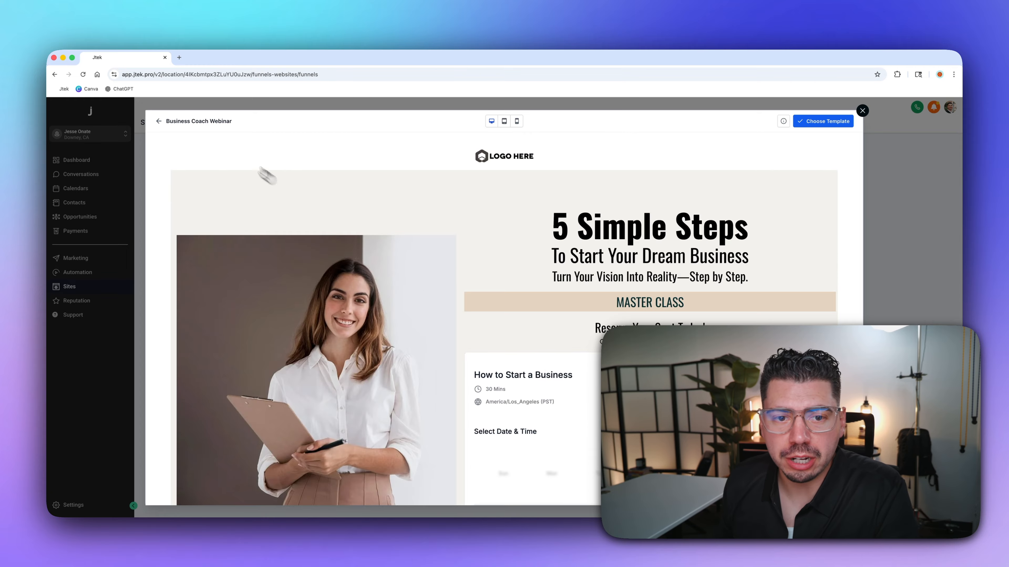
pyautogui.click(159, 122)
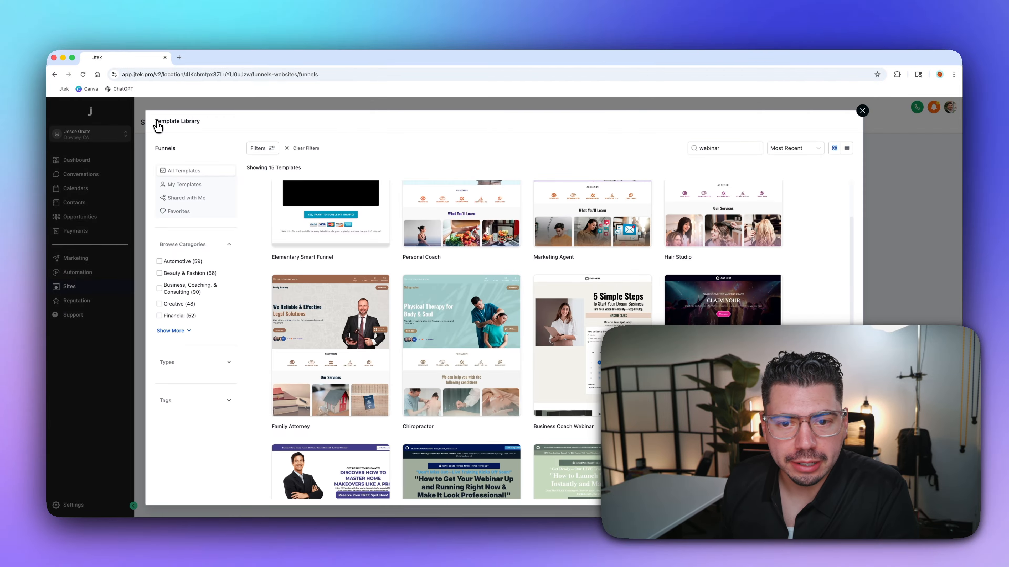
pyautogui.click(863, 112)
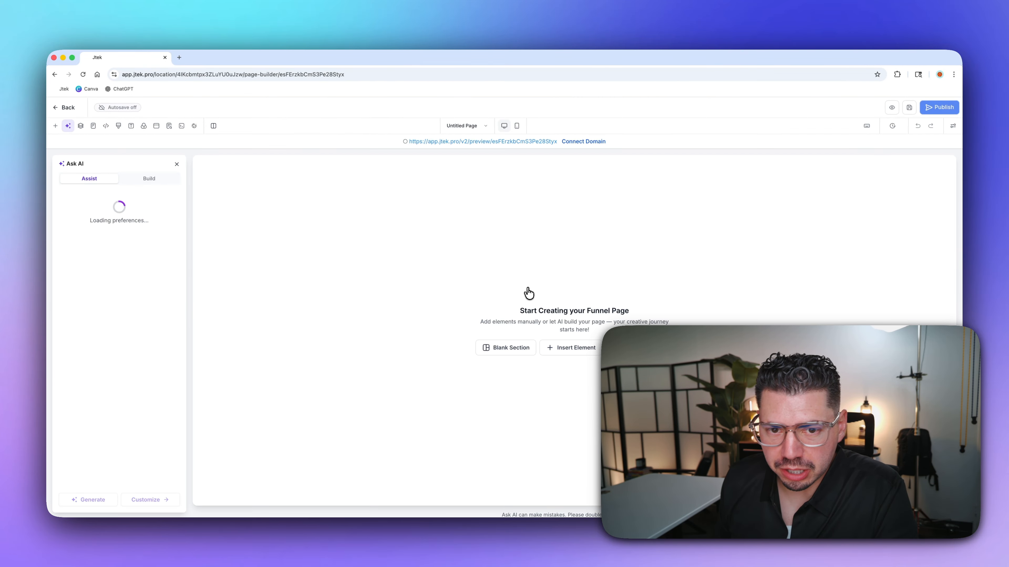
# - Name the AI page 'How to use ai in 2026' with Real Estate niche, Webinar goal, Professionals audience
pyautogui.click(101, 222)
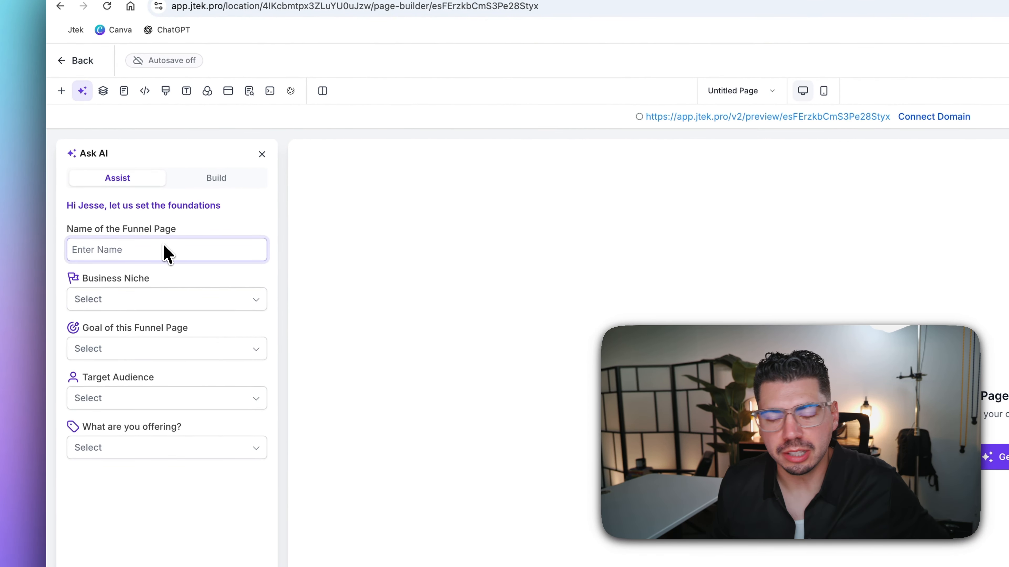
pyautogui.write('How to use ai in 2026')
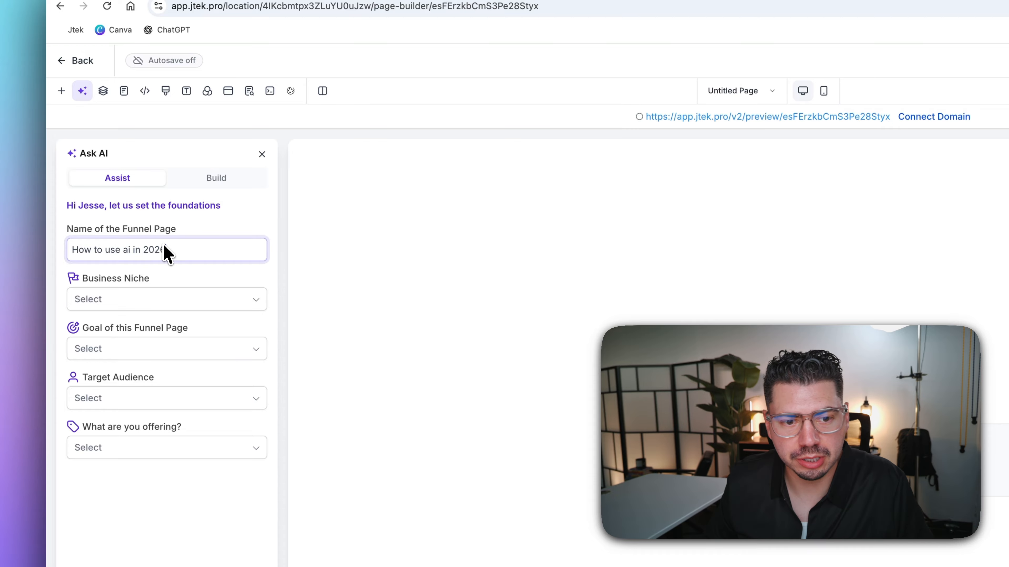
pyautogui.click(191, 299)
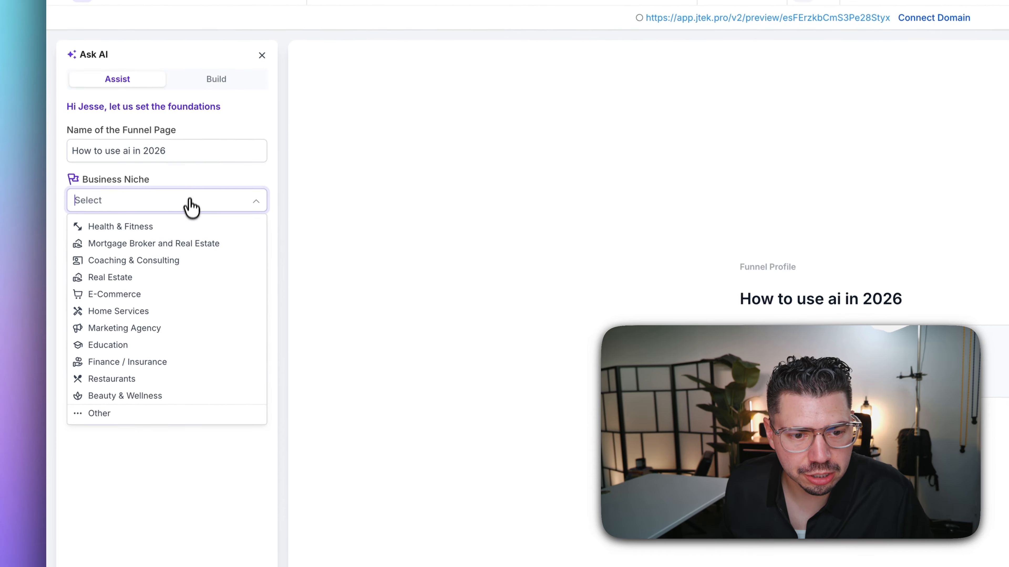
pyautogui.click(158, 276)
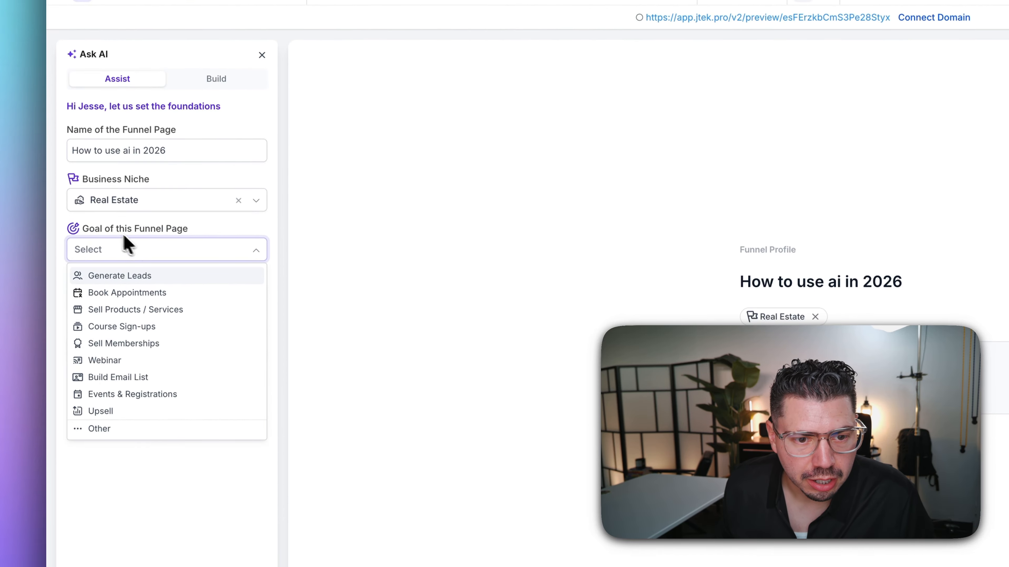
pyautogui.moveTo(89, 229); pyautogui.dragTo(223, 239)
pyautogui.click(196, 257)
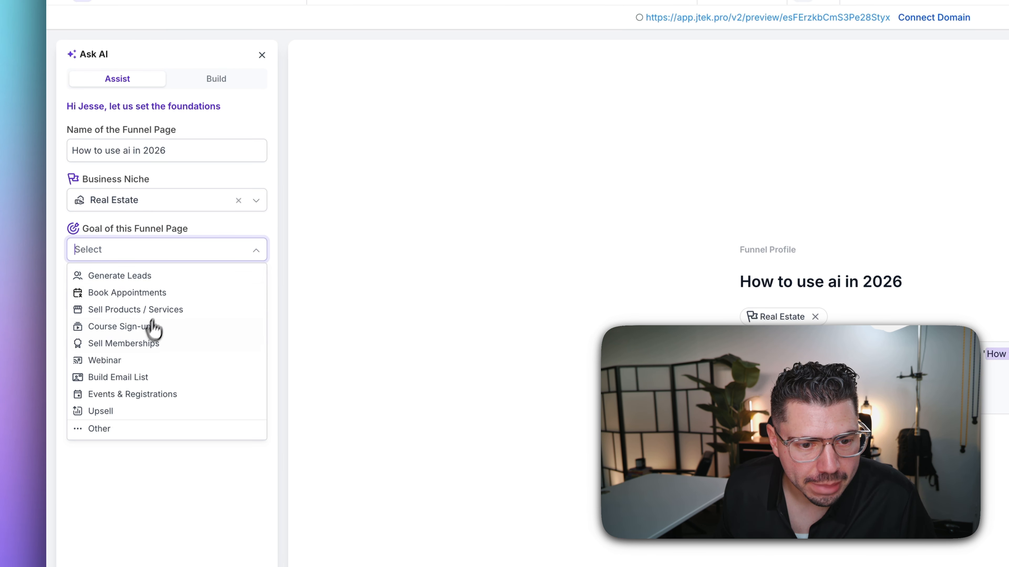
pyautogui.click(115, 361)
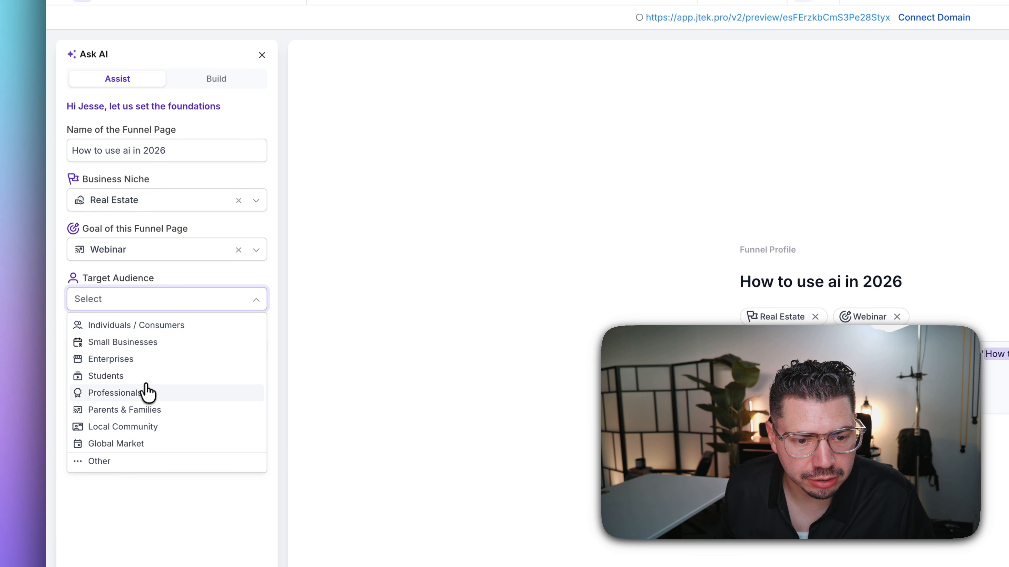
pyautogui.click(133, 395)
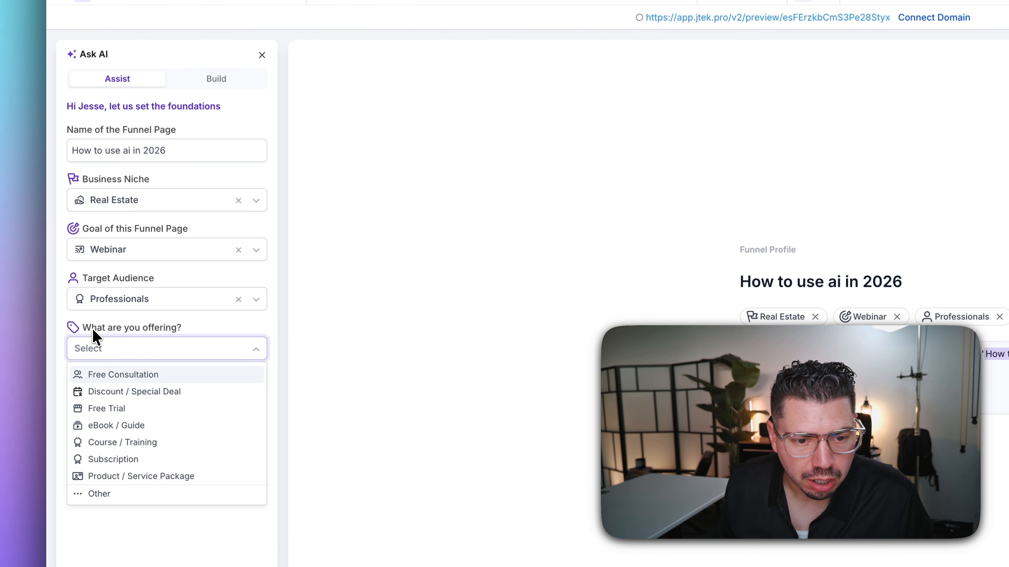
pyautogui.moveTo(95, 337); pyautogui.dragTo(189, 338)
pyautogui.click(162, 356)
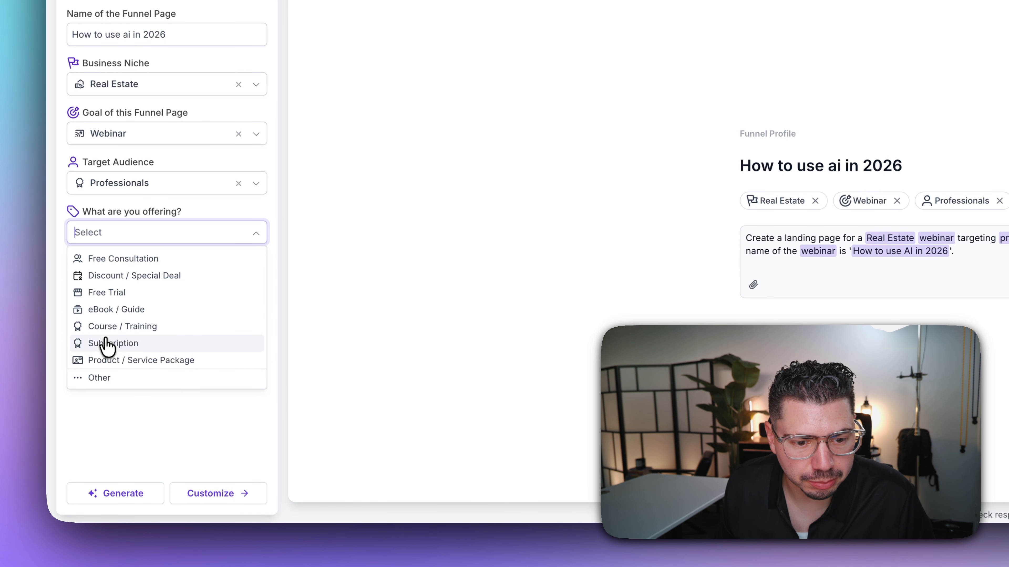
# - Set the offering to Subscription, add black background and blue accents to the prompt, and generate
pyautogui.click(113, 344)
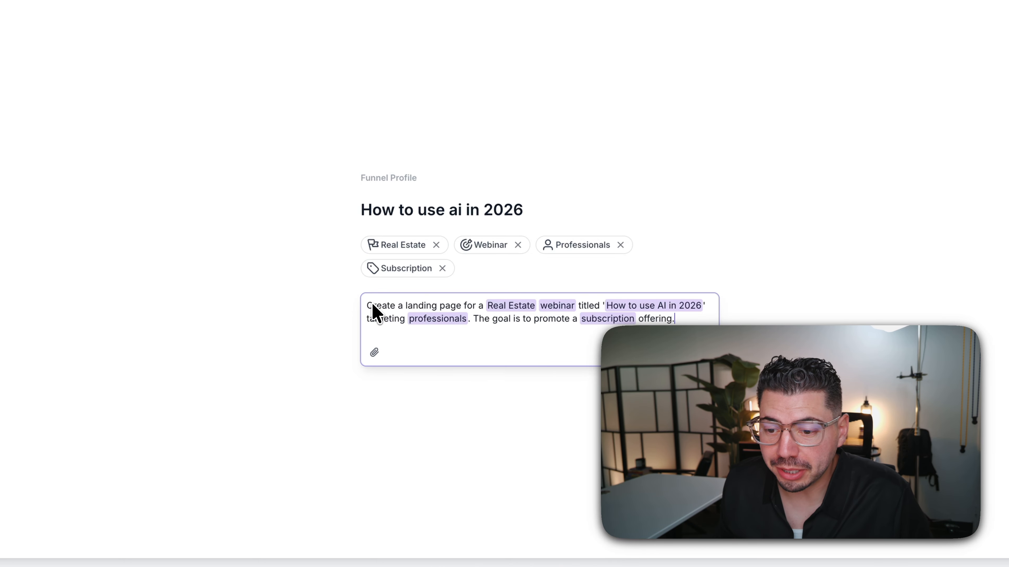
pyautogui.moveTo(365, 306); pyautogui.dragTo(464, 324)
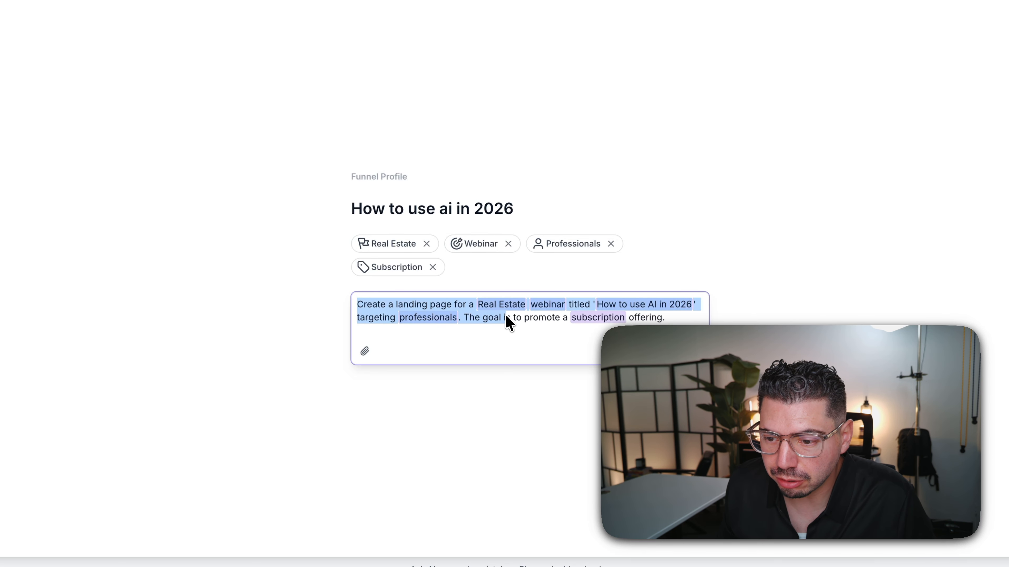
pyautogui.moveTo(549, 321); pyautogui.dragTo(669, 321)
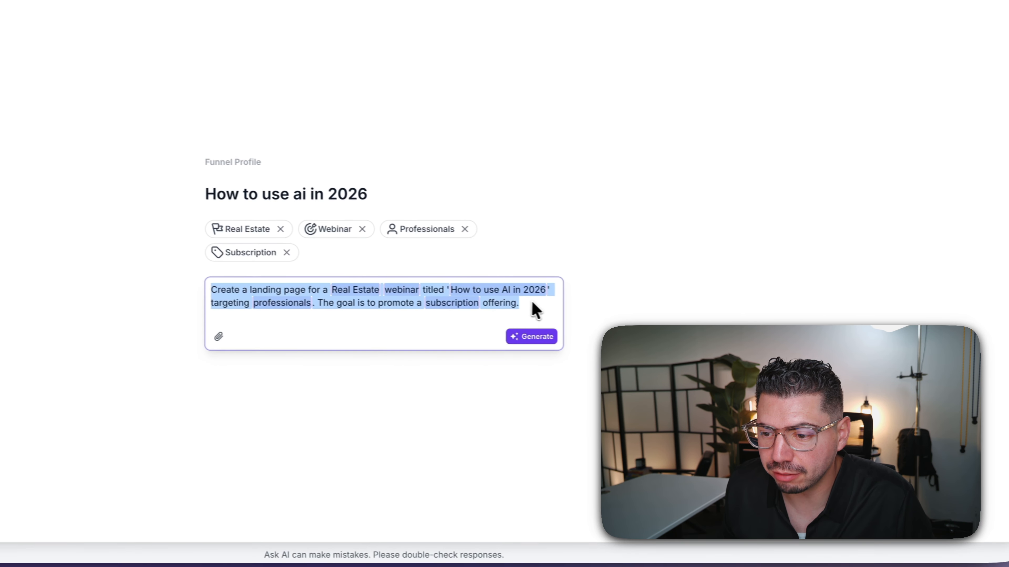
pyautogui.click(681, 326)
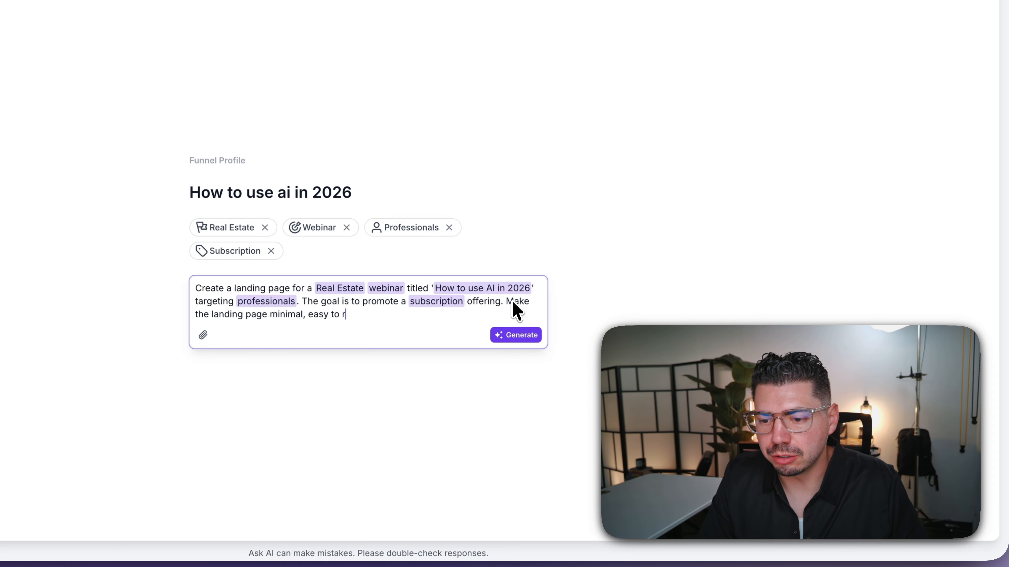
pyautogui.write('ld text, i want you u')
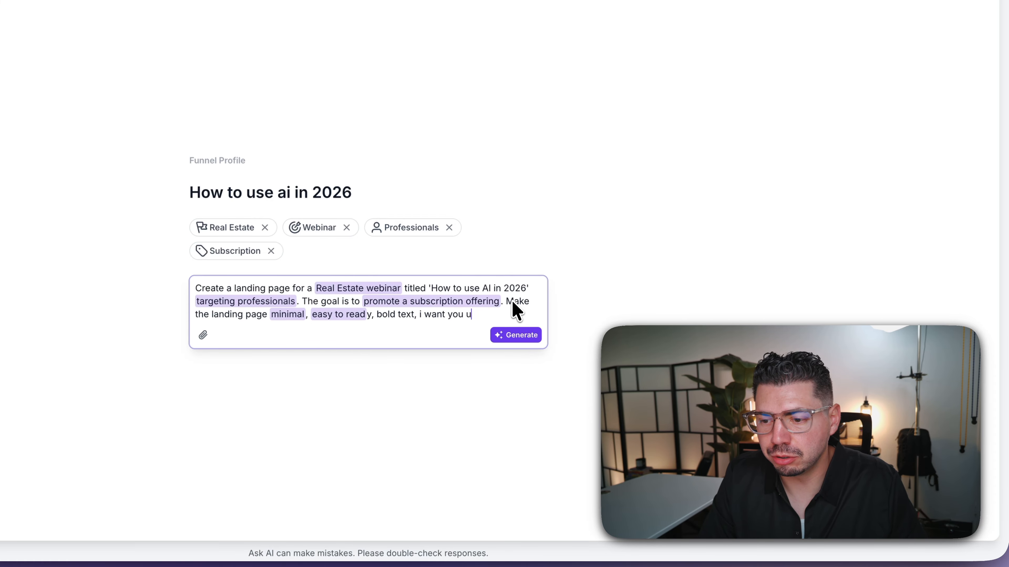
pyautogui.write('black background and use white text')
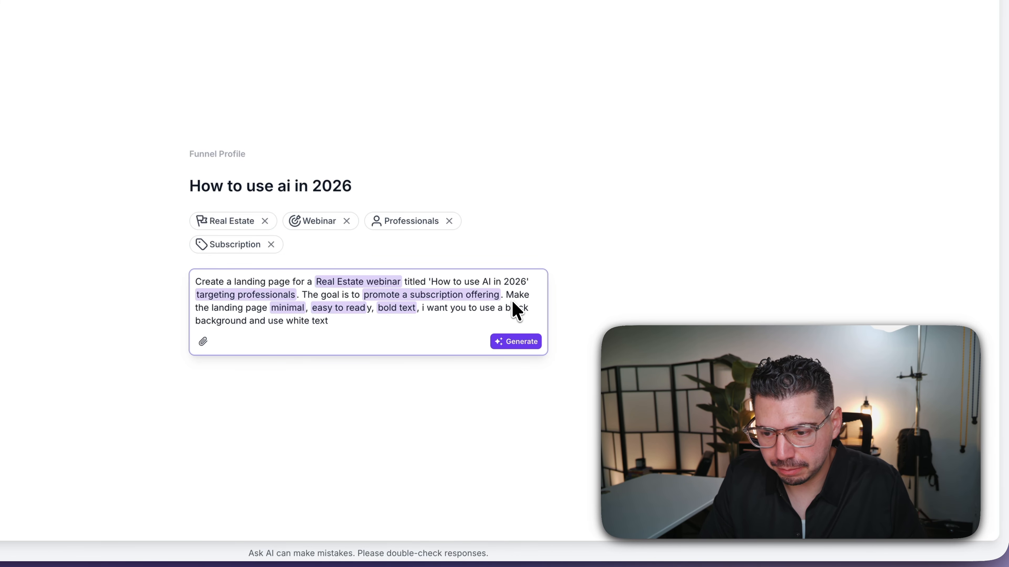
pyautogui.write(' with blue accents. I also want a video on the')
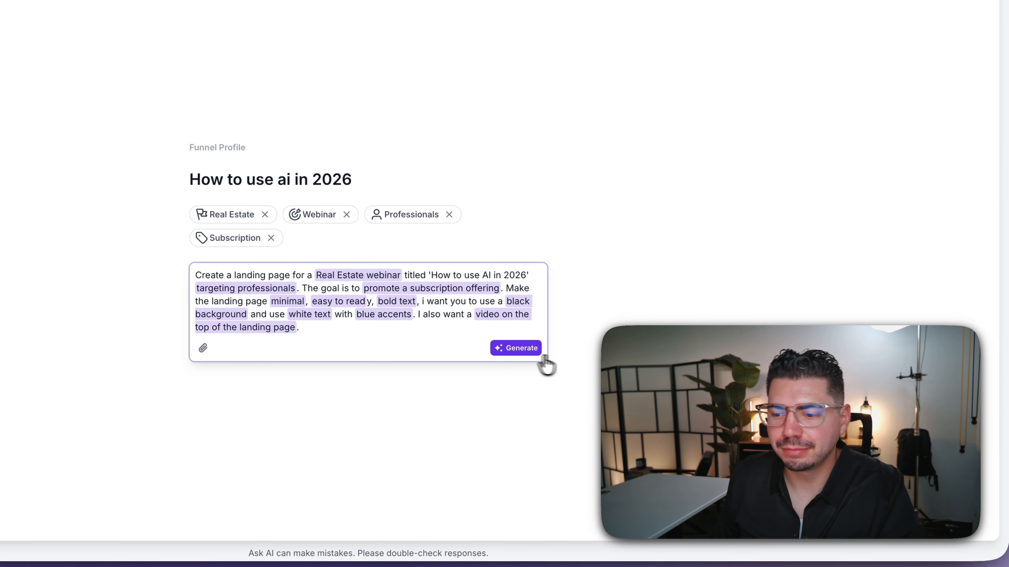
pyautogui.click(512, 349)
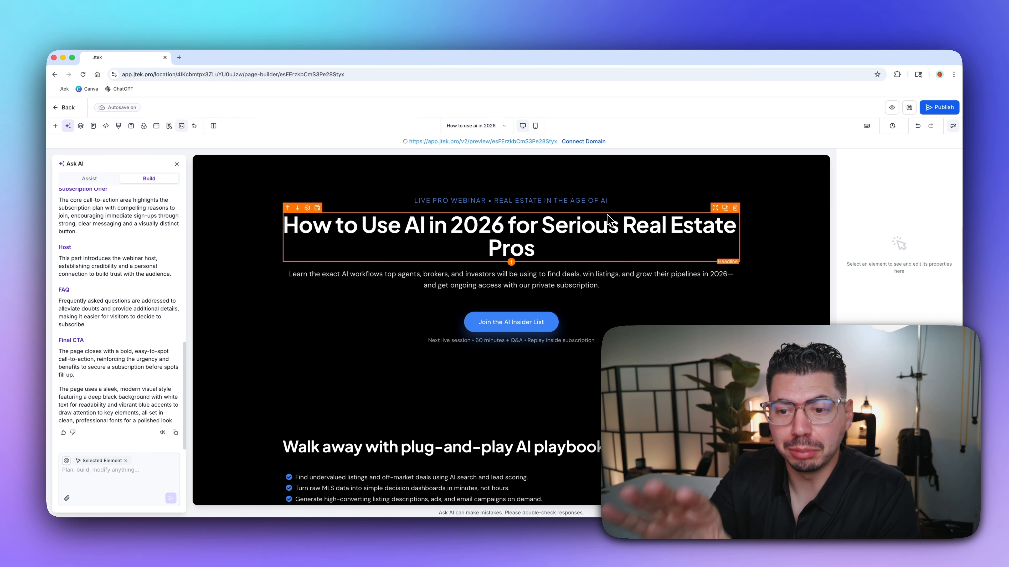
# - Scroll down to review the generated page and its 'Join the AI Insider List' call to action
pyautogui.scroll(-1, 630, 279)
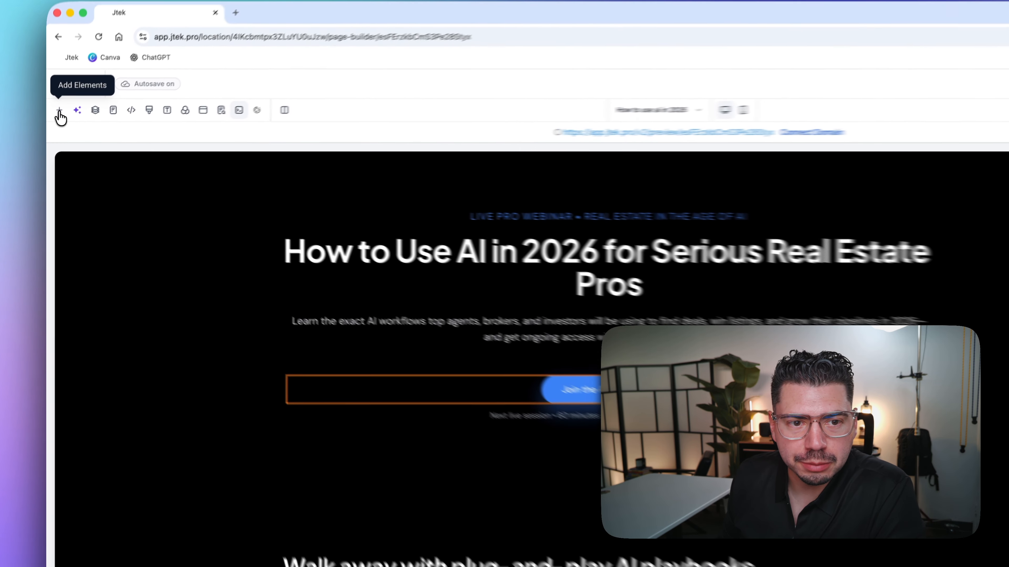
# - Embed the 'how to use ai in 2026' form as a Form block below the hero button
pyautogui.click(55, 126)
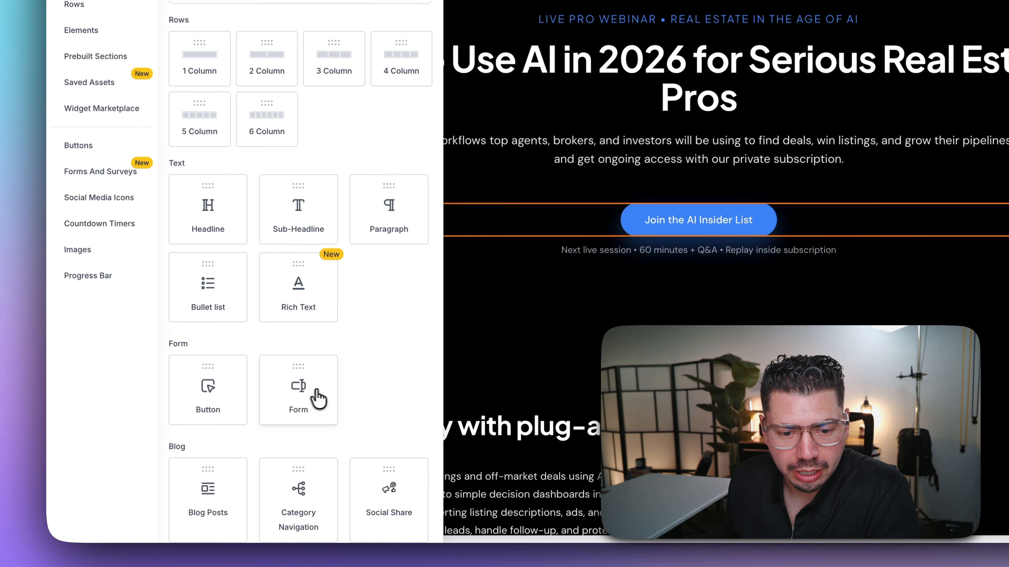
pyautogui.moveTo(302, 402); pyautogui.dragTo(647, 245)
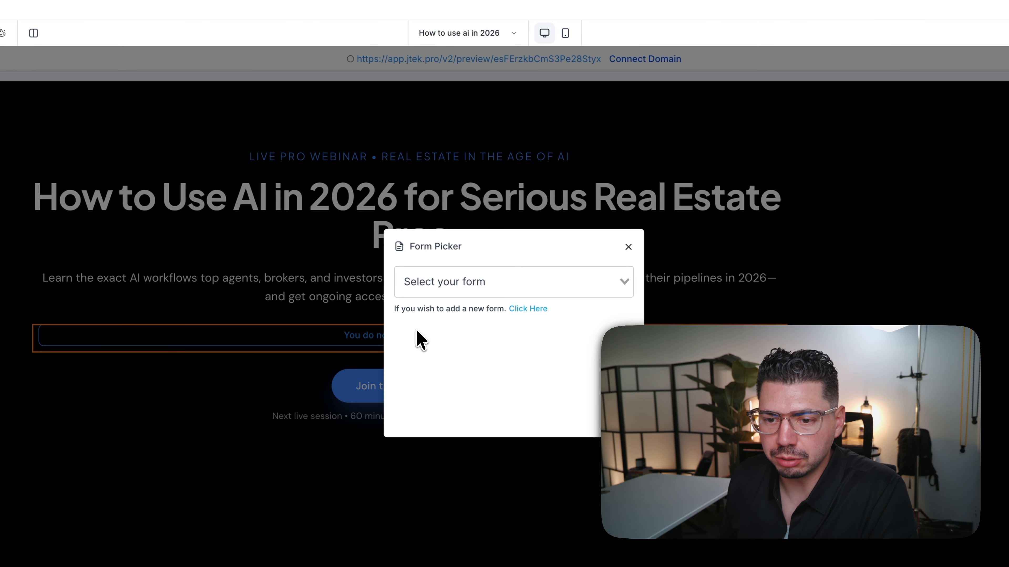
pyautogui.click(578, 282)
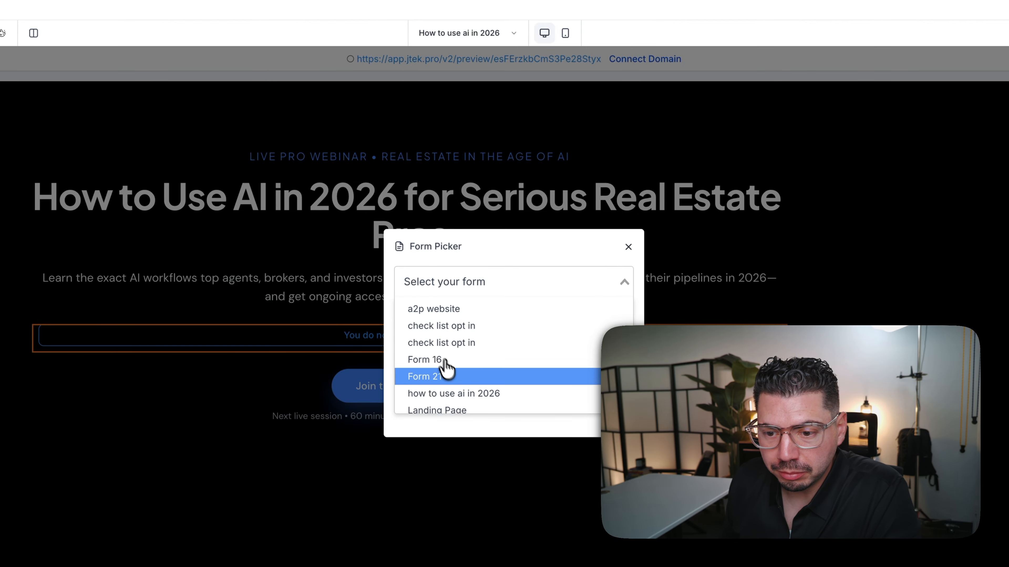
pyautogui.click(481, 395)
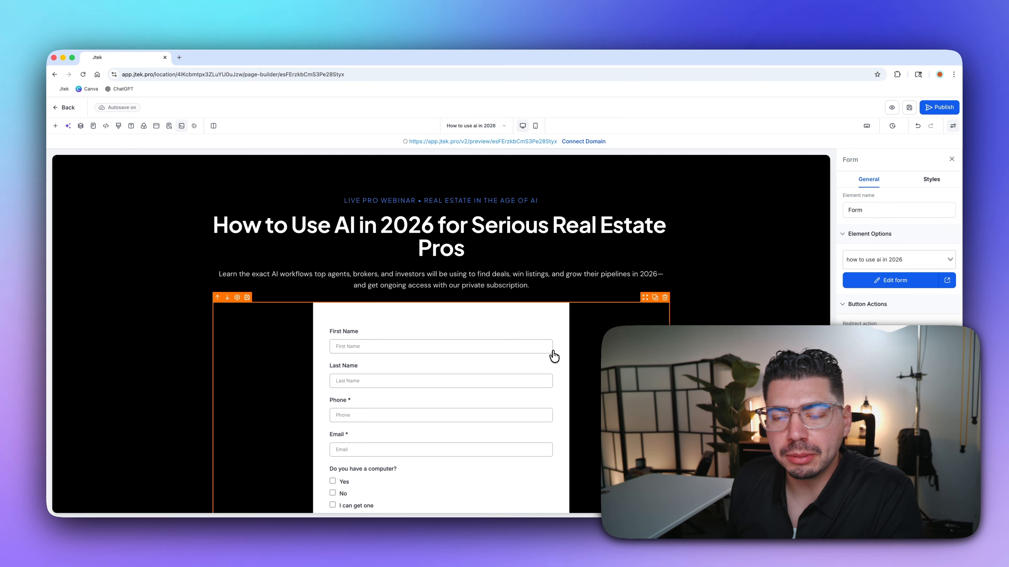
pyautogui.scroll(-2, 555, 357)
pyautogui.scroll(2, 554, 356)
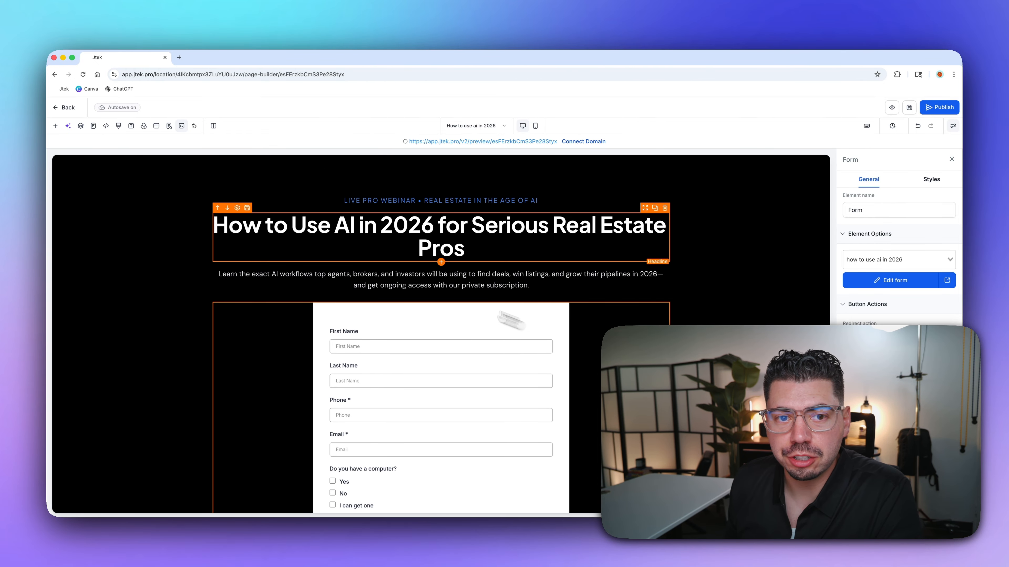
# - View the existing page at jtek.pro/aiwebinar in a new tab, then return to the builder
pyautogui.click(181, 58)
pyautogui.write('jtek.pro')
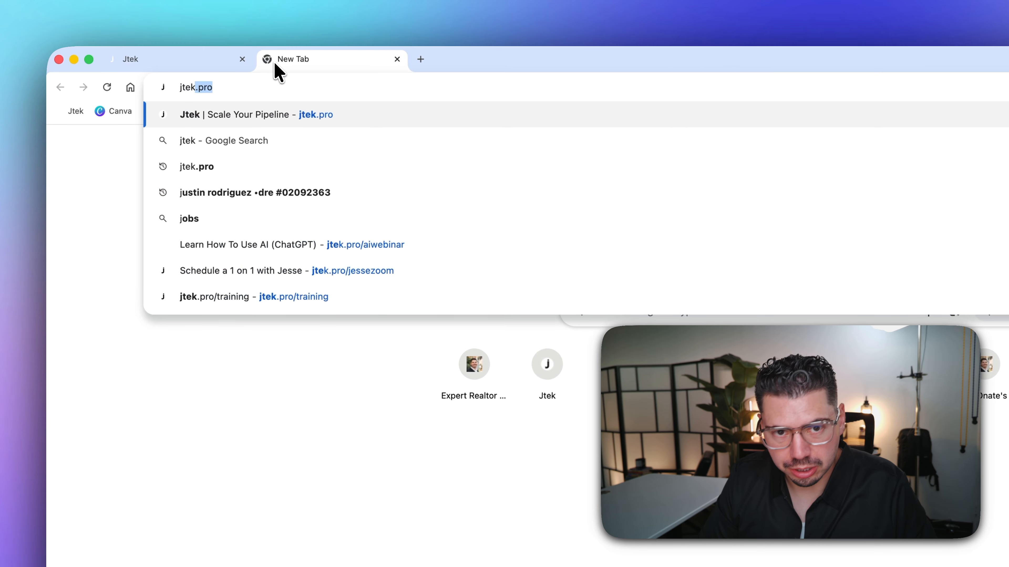
pyautogui.write('/aiwebin')
pyautogui.press('Return')
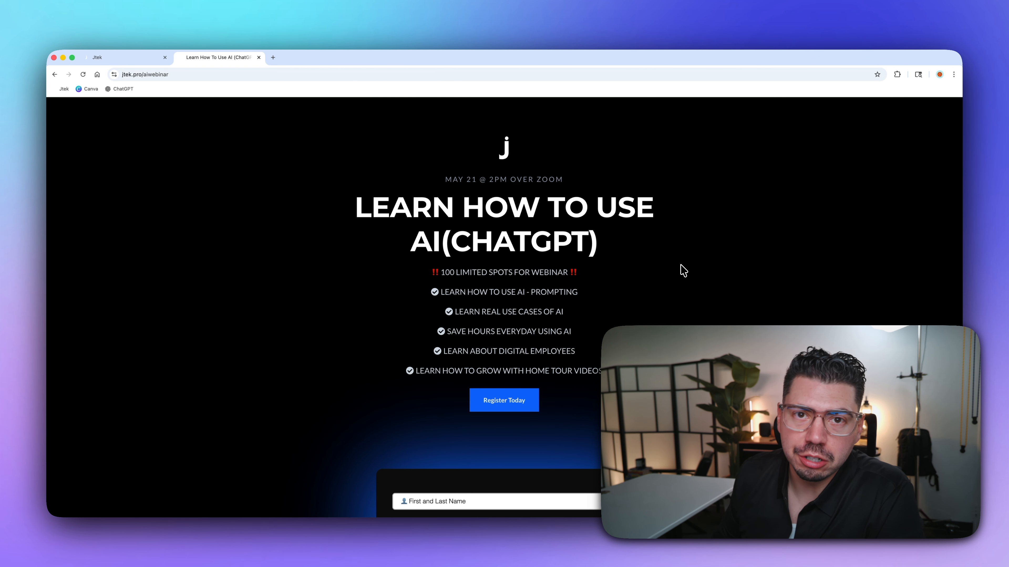
pyautogui.scroll(-2, 693, 293)
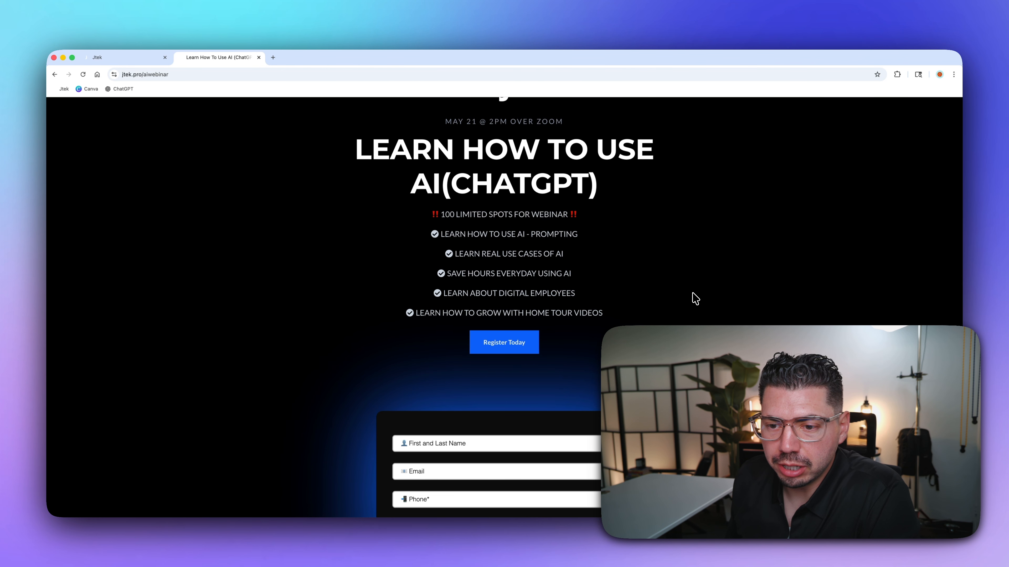
pyautogui.scroll(-3, 504, 307)
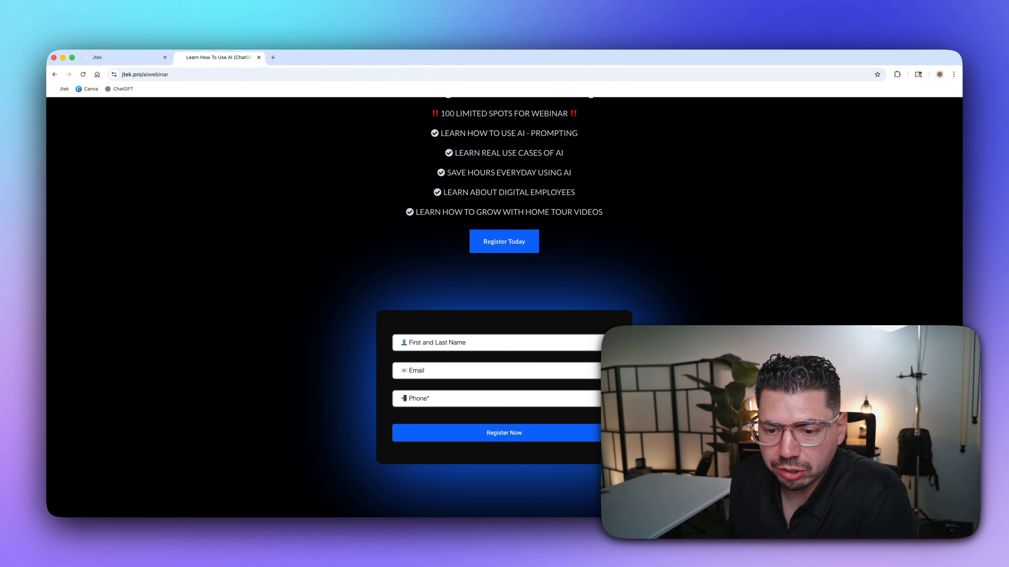
pyautogui.scroll(-10, 503, 307)
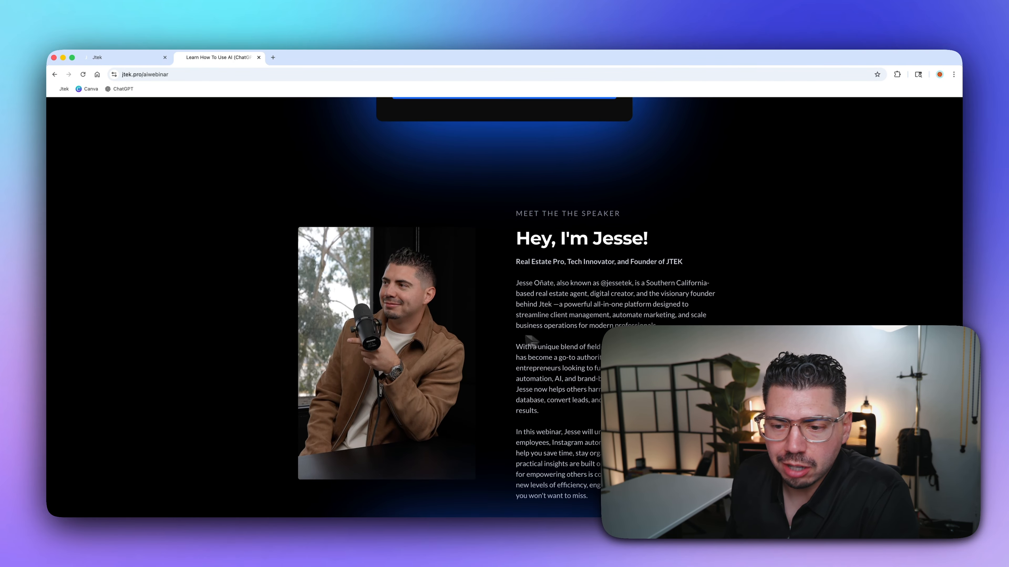
pyautogui.scroll(20, 489, 278)
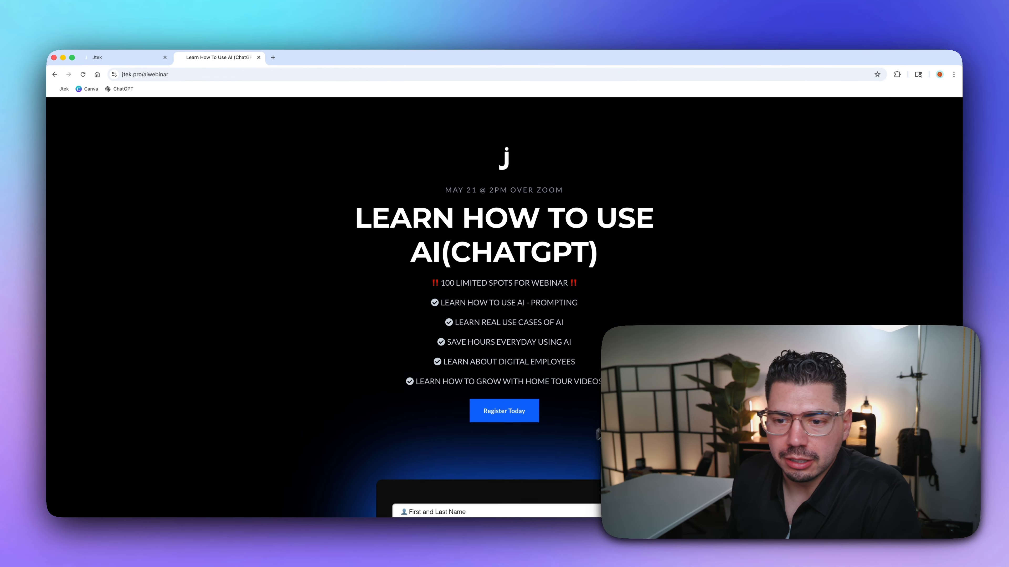
pyautogui.click(140, 61)
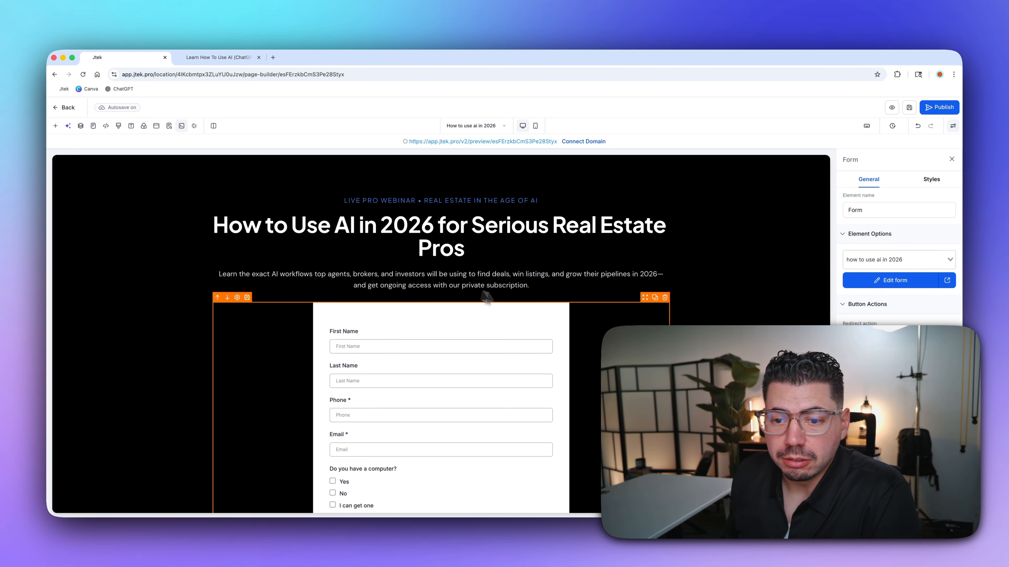
# - Delete ' • Q&A • Replay inside subscription' from the line under the signup button
pyautogui.scroll(-3, 513, 262)
pyautogui.scroll(-5, 511, 265)
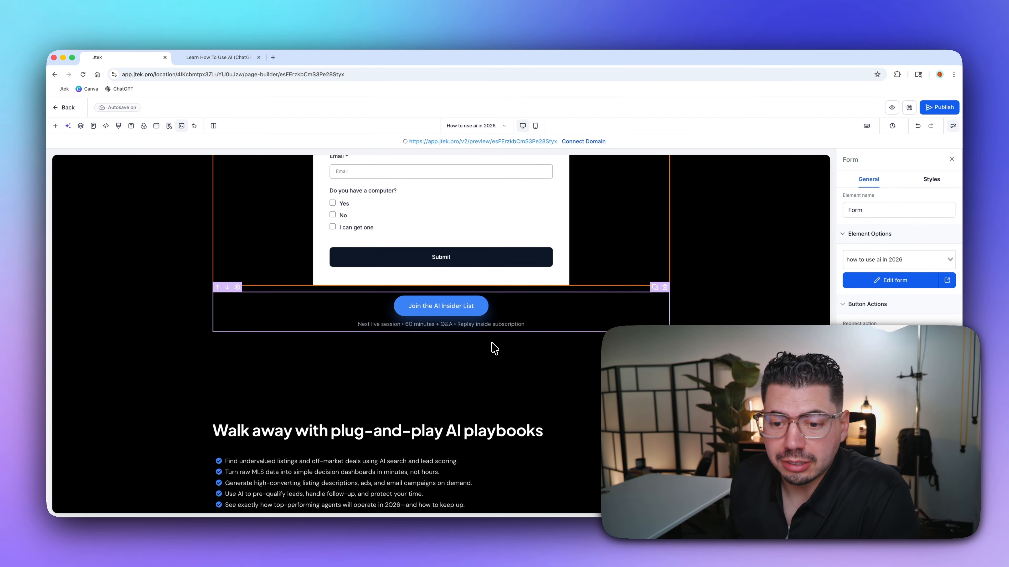
pyautogui.click(501, 323)
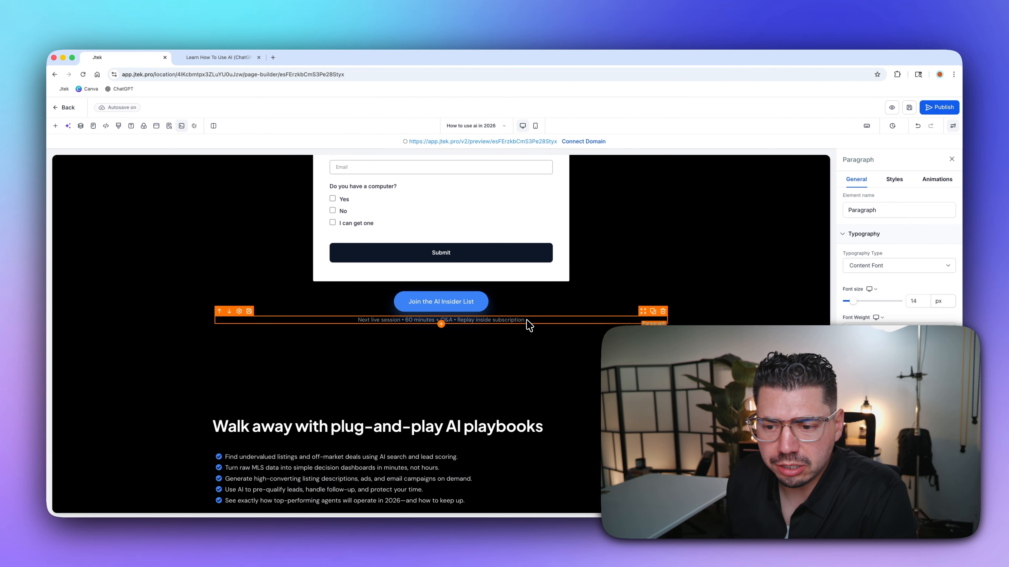
pyautogui.moveTo(526, 322); pyautogui.dragTo(433, 324)
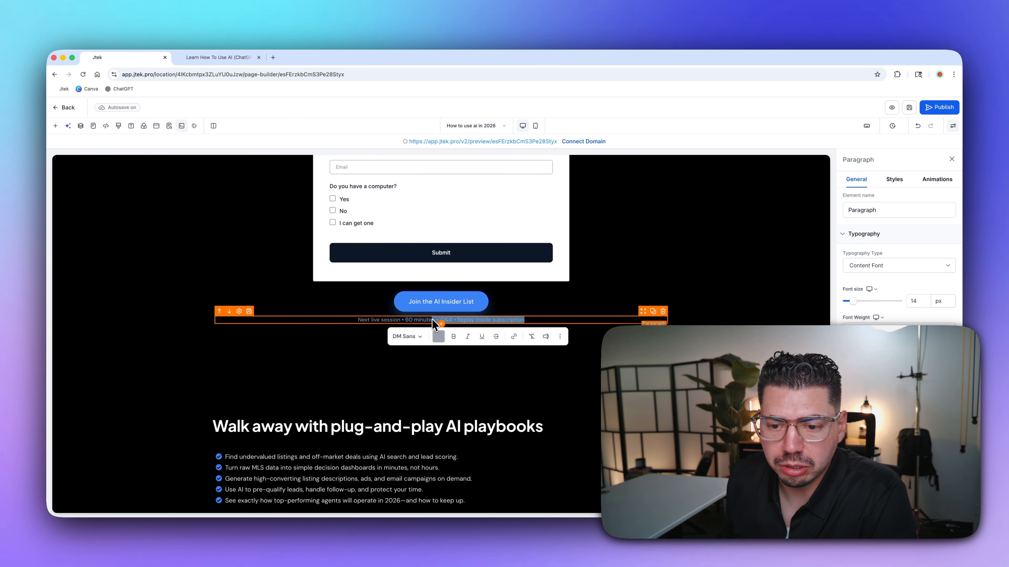
pyautogui.press('BackSpace')
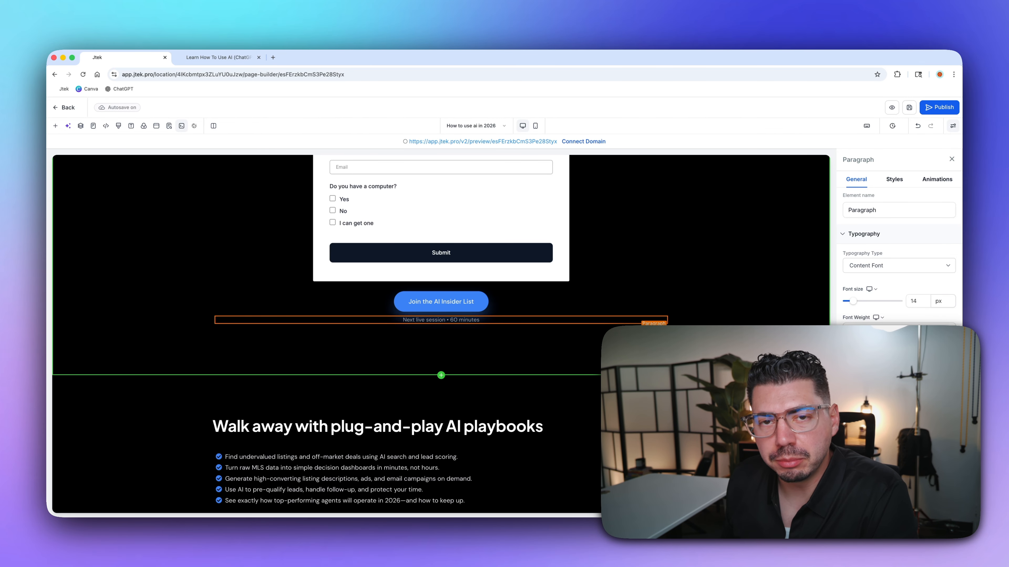
# - Check the hero-video section, the playbook benefits list and the signup form at the top
pyautogui.click(473, 352)
pyautogui.scroll(-3, 473, 352)
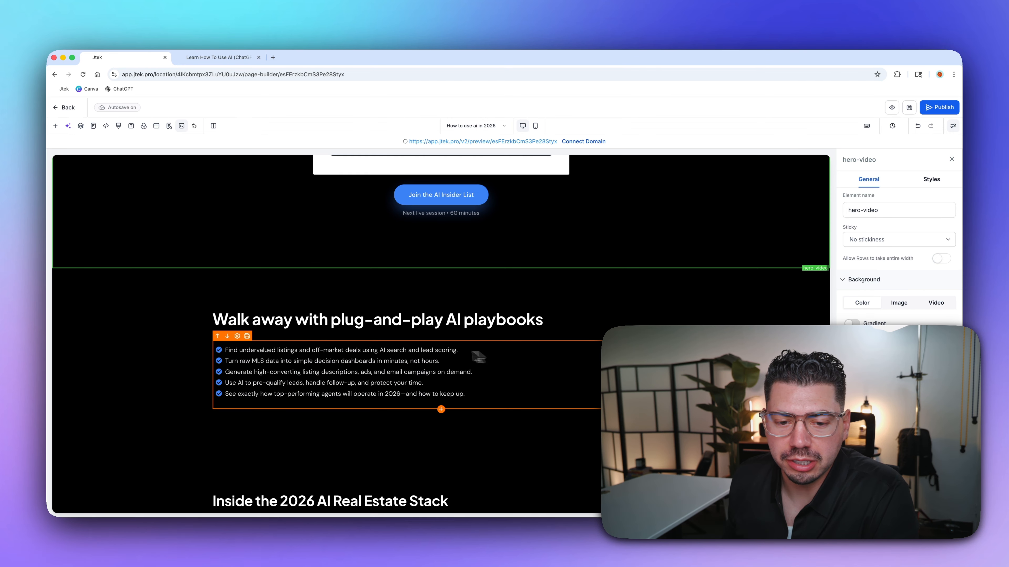
pyautogui.click(398, 361)
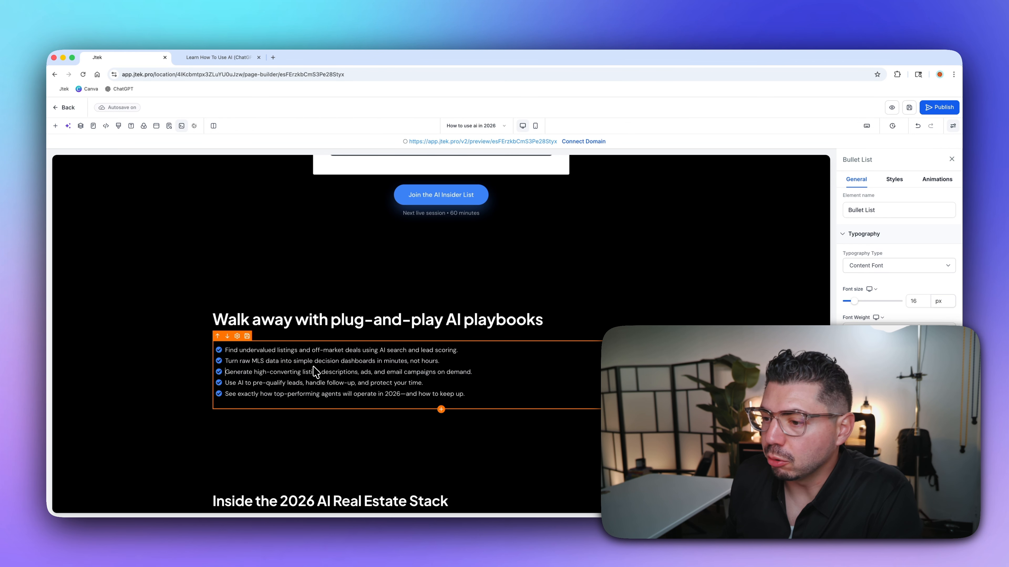
pyautogui.scroll(12, 479, 338)
pyautogui.click(479, 338)
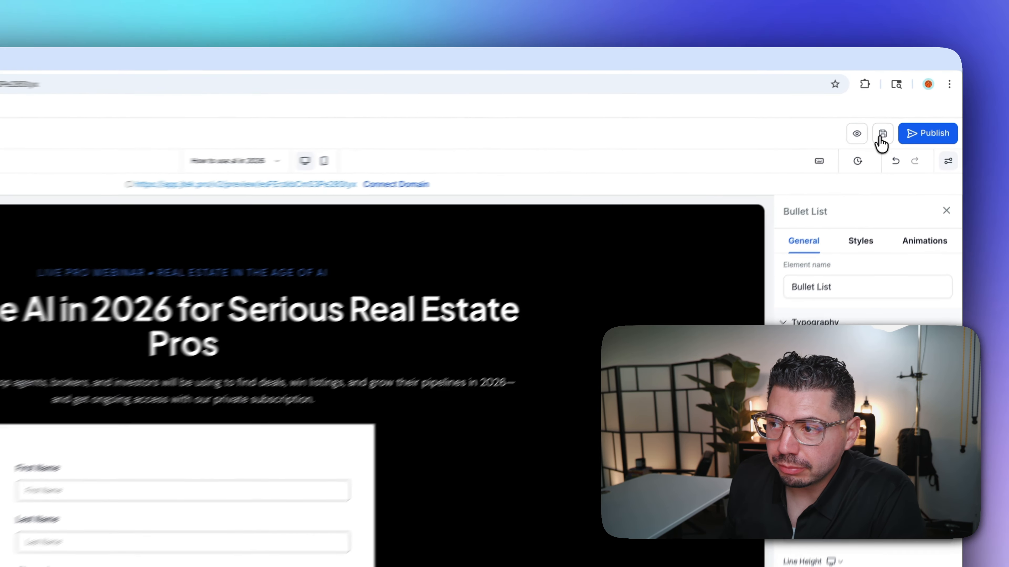
# - Save the page and assign it to the account's .com domain instead of the preview link
pyautogui.click(882, 135)
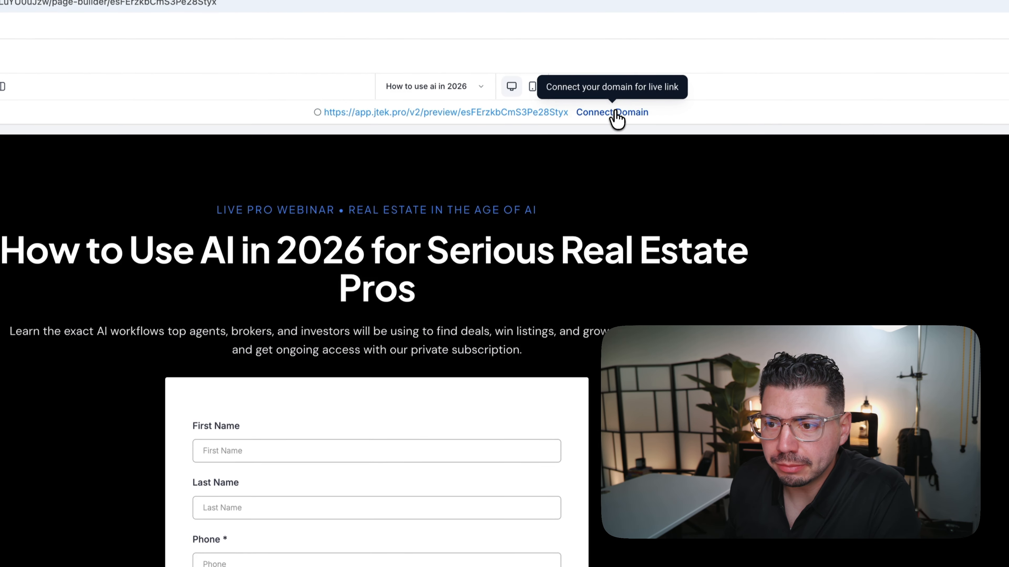
pyautogui.click(568, 198)
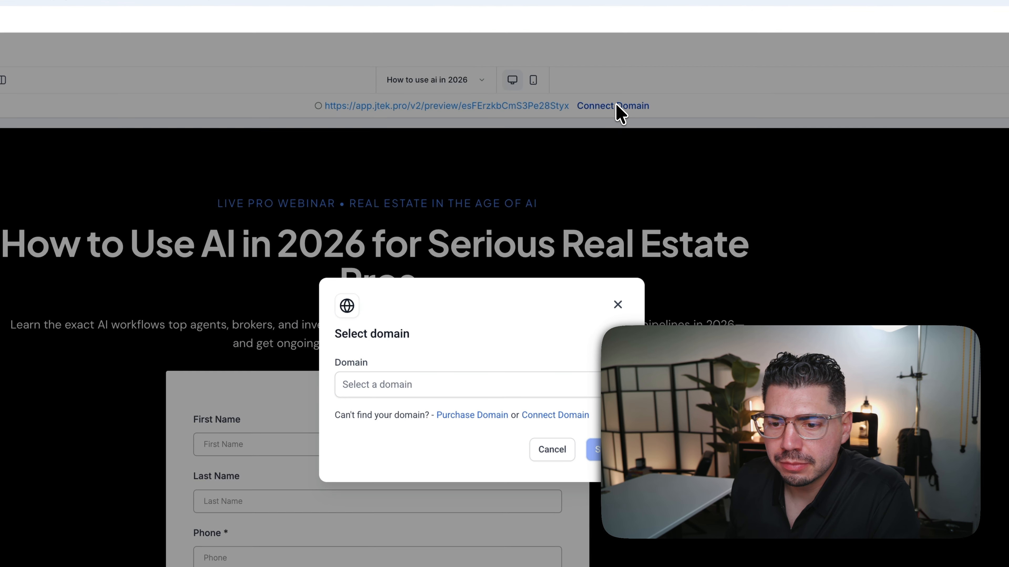
pyautogui.click(593, 384)
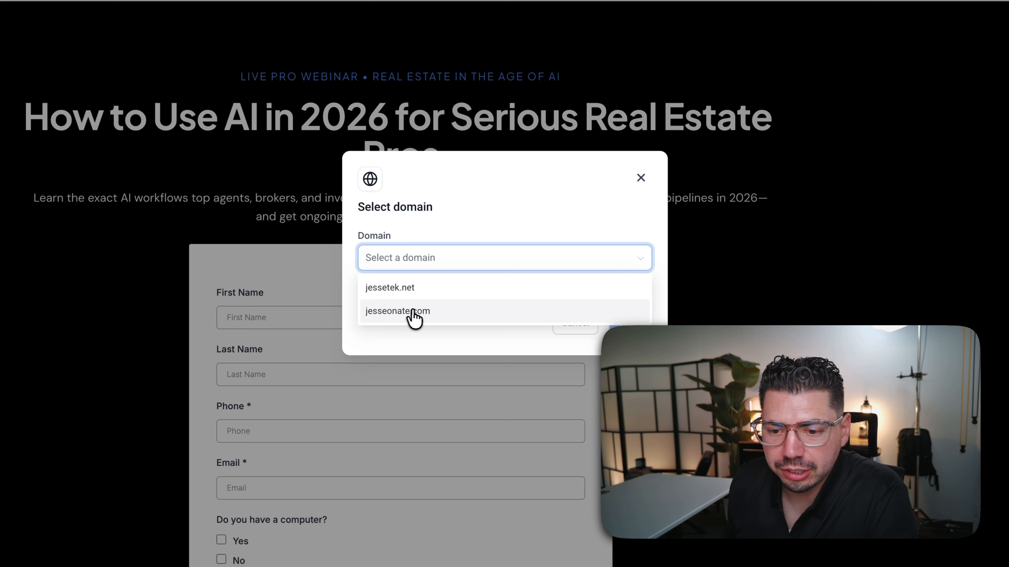
pyautogui.click(393, 437)
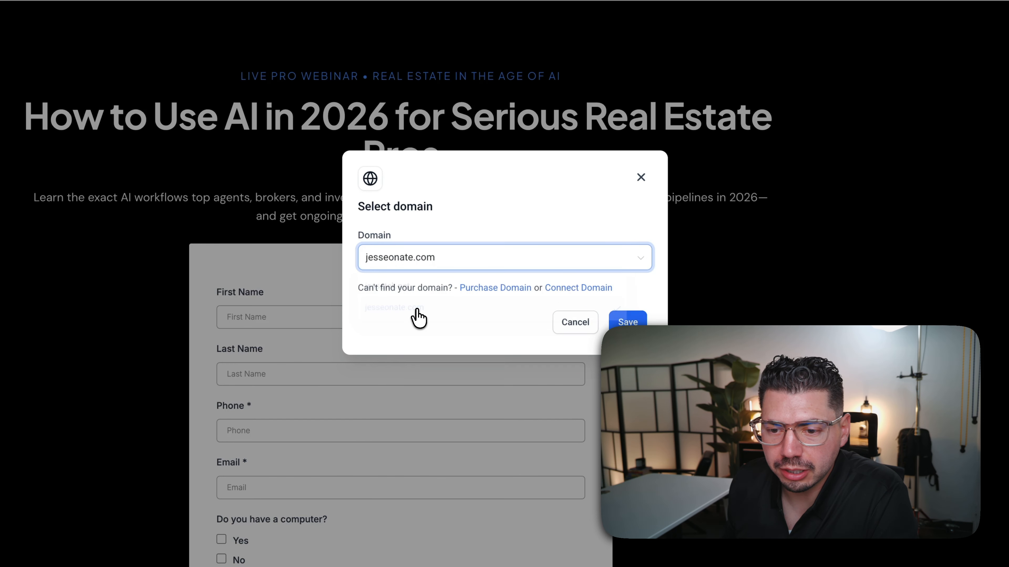
pyautogui.click(629, 321)
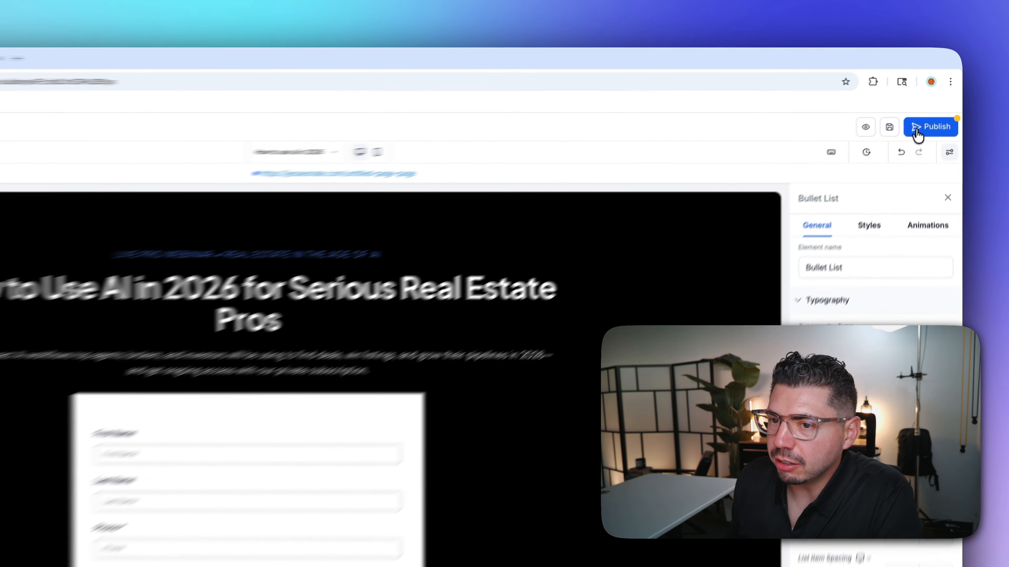
# - Publish the page, review the generated SEO title and description, and expand Social Image
pyautogui.click(927, 109)
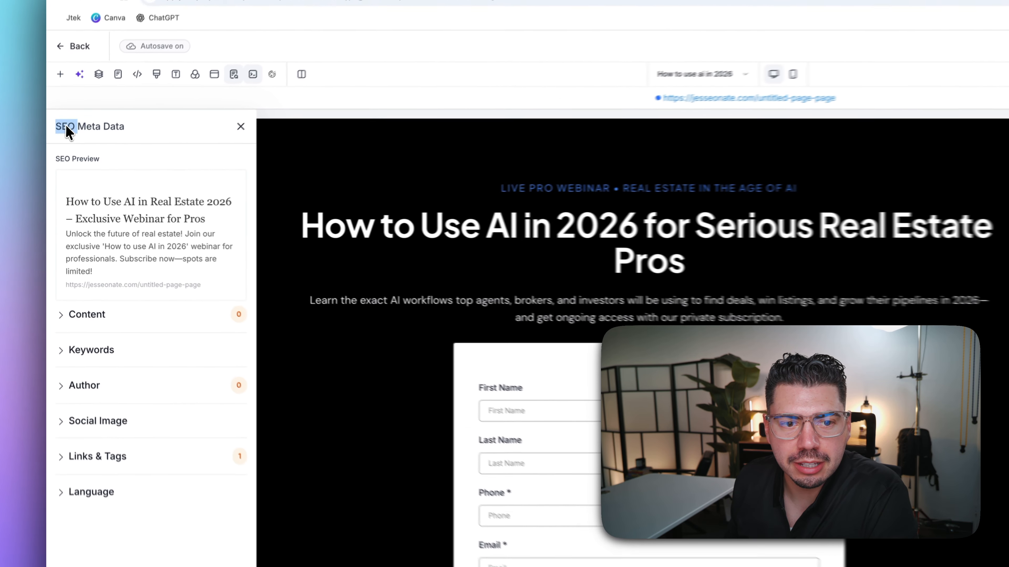
pyautogui.moveTo(56, 160); pyautogui.dragTo(99, 161)
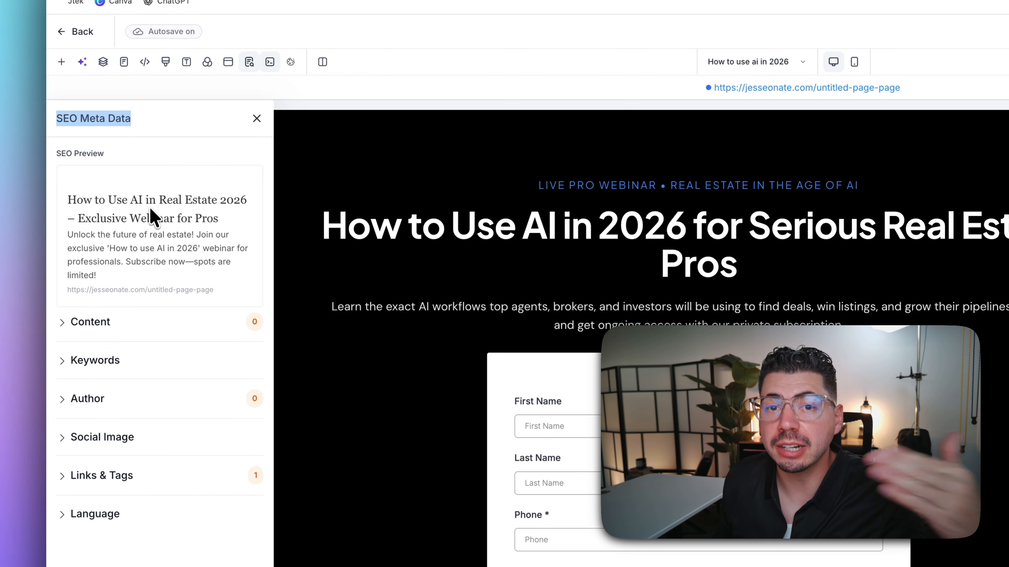
pyautogui.click(89, 328)
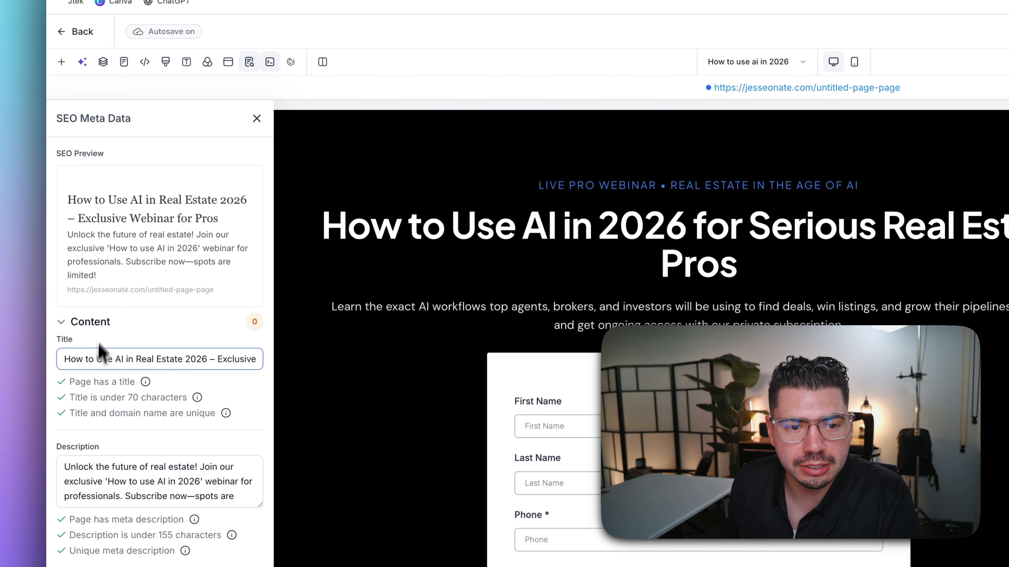
pyautogui.moveTo(67, 199); pyautogui.dragTo(223, 226)
pyautogui.click(223, 225)
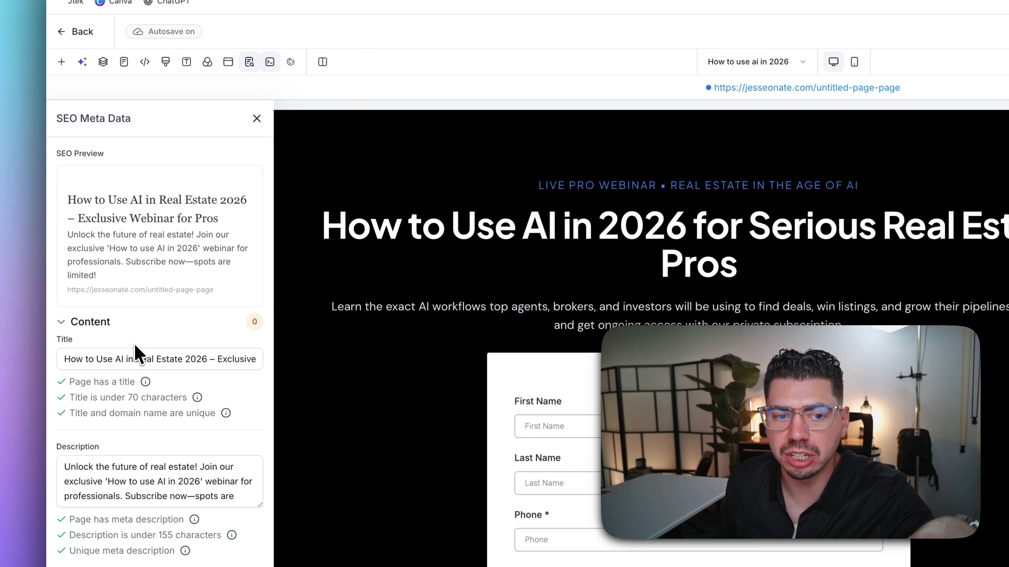
pyautogui.scroll(-2, 139, 358)
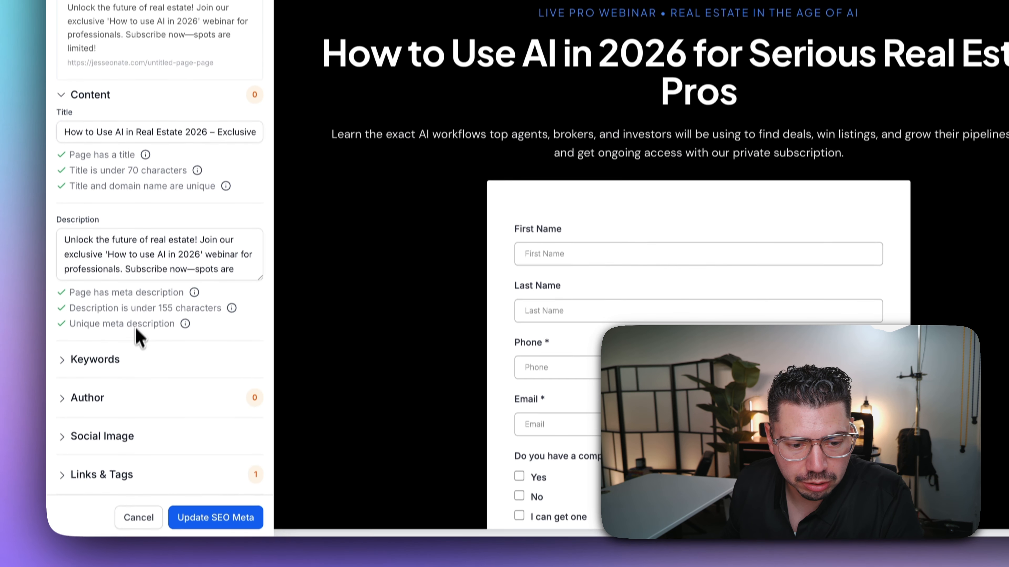
pyautogui.click(95, 421)
pyautogui.scroll(-1, 138, 407)
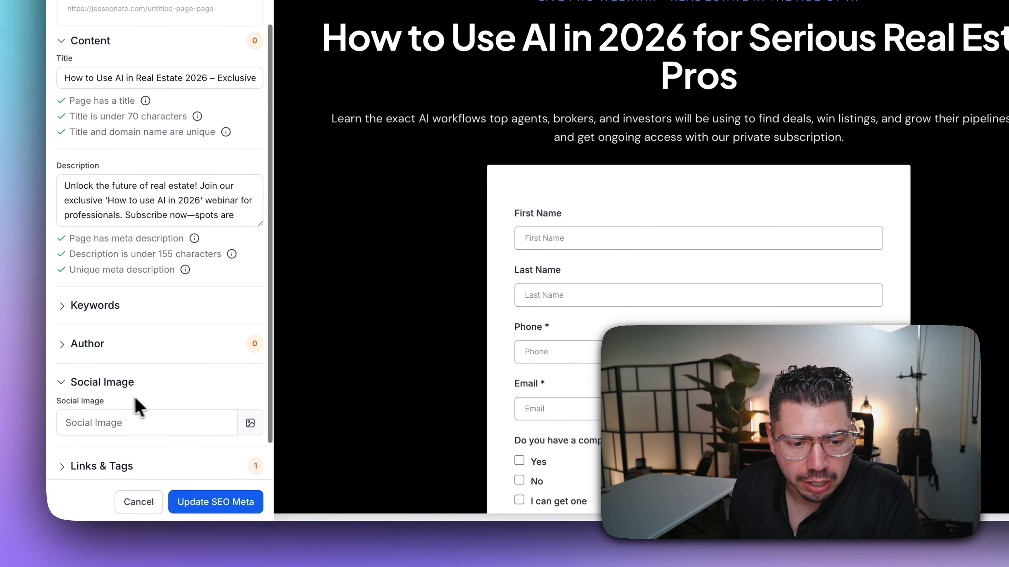
# - Choose the Welcome Home house photo from Media Storage as the social image
pyautogui.click(250, 423)
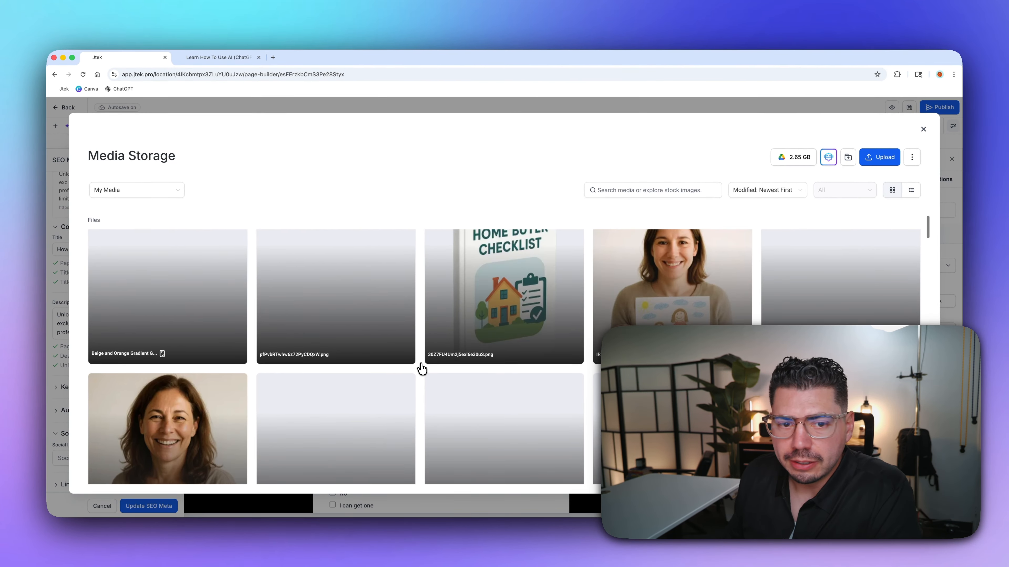
pyautogui.scroll(-4, 422, 369)
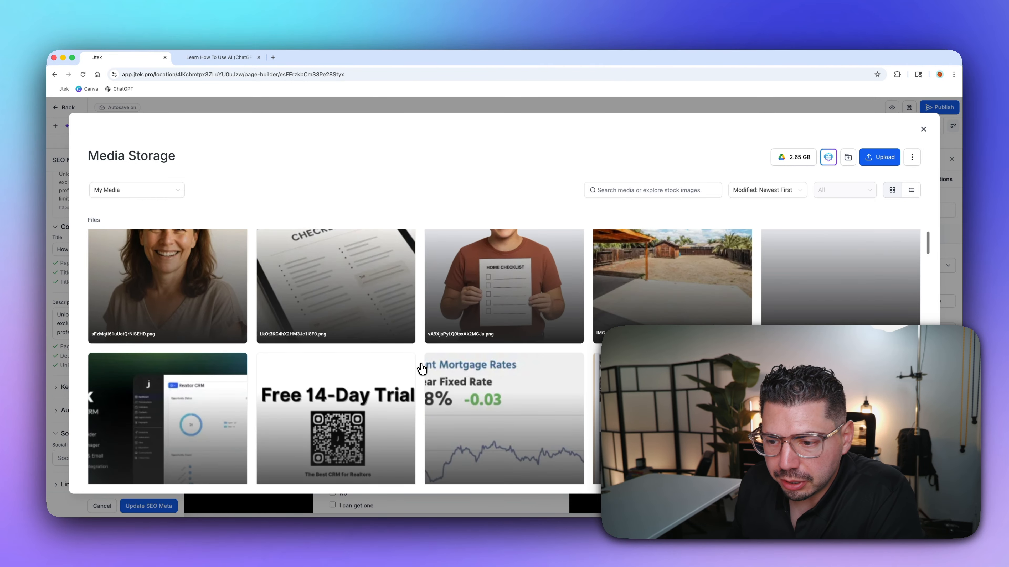
pyautogui.scroll(-3, 422, 368)
pyautogui.scroll(5, 434, 334)
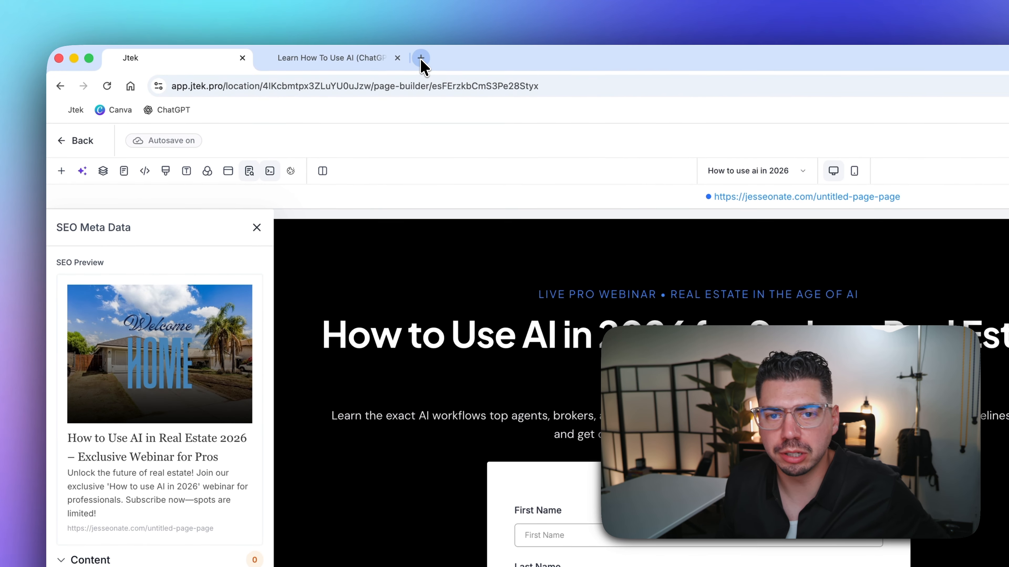
# - Open Canva in a new tab and search its templates for 'youtube thumbnail'
pyautogui.click(421, 36)
pyautogui.write('ca')
pyautogui.press('Return')
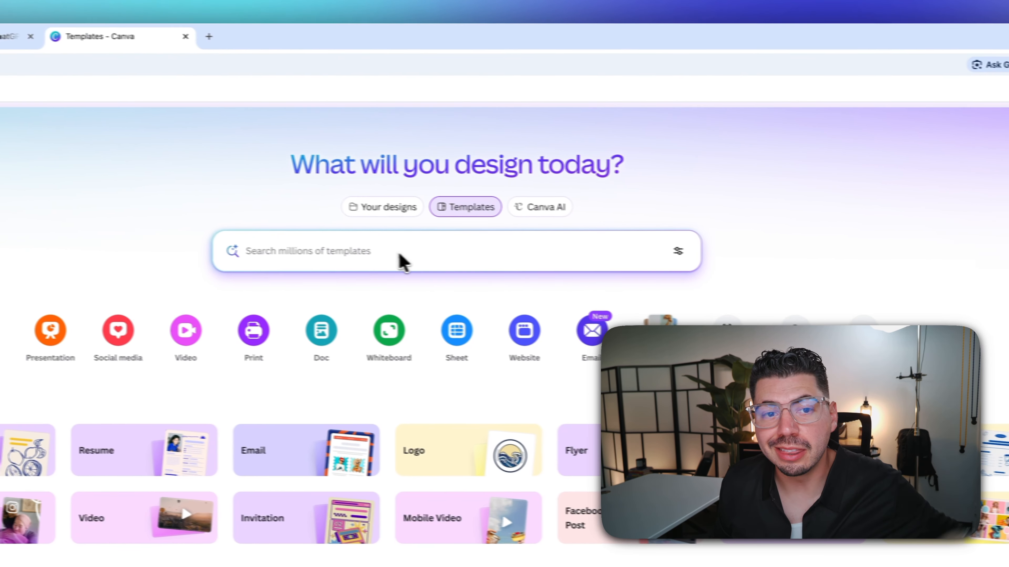
pyautogui.click(366, 252)
pyautogui.write('y')
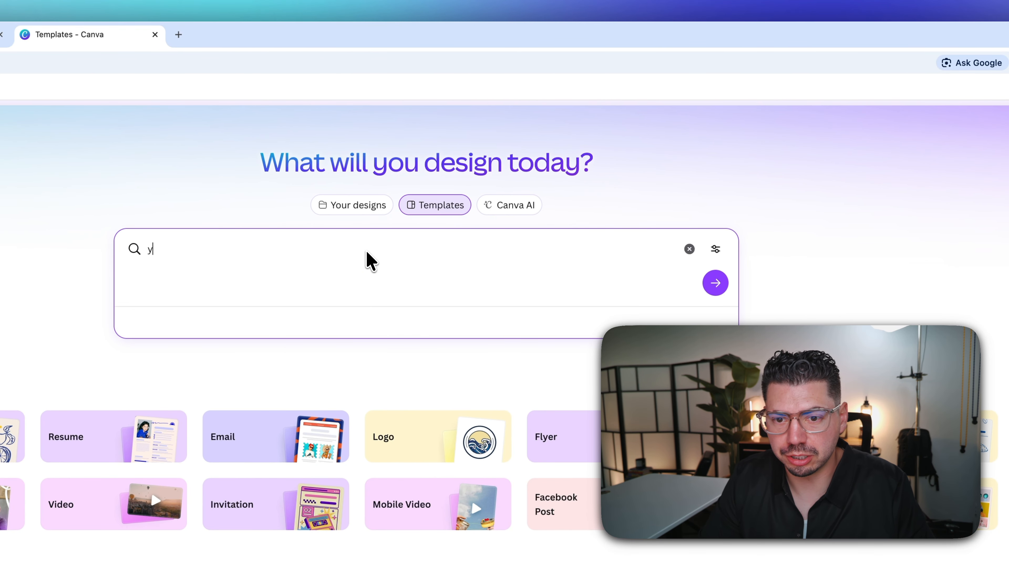
pyautogui.write('outube thumbnail')
pyautogui.press('Return')
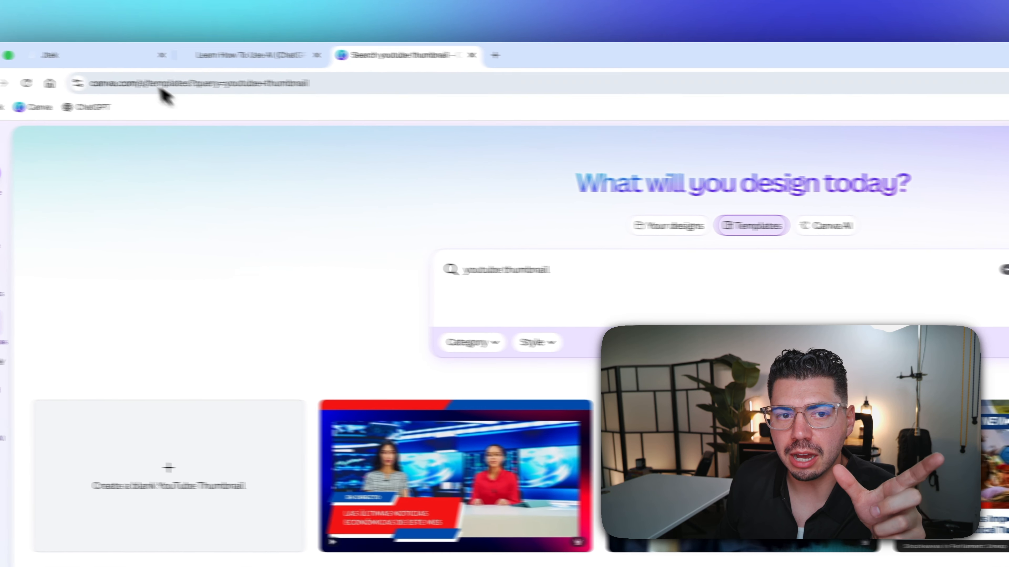
# - Compare the Canva thumbnail results with the Jtek builder, ending back on Jtek
pyautogui.click(162, 57)
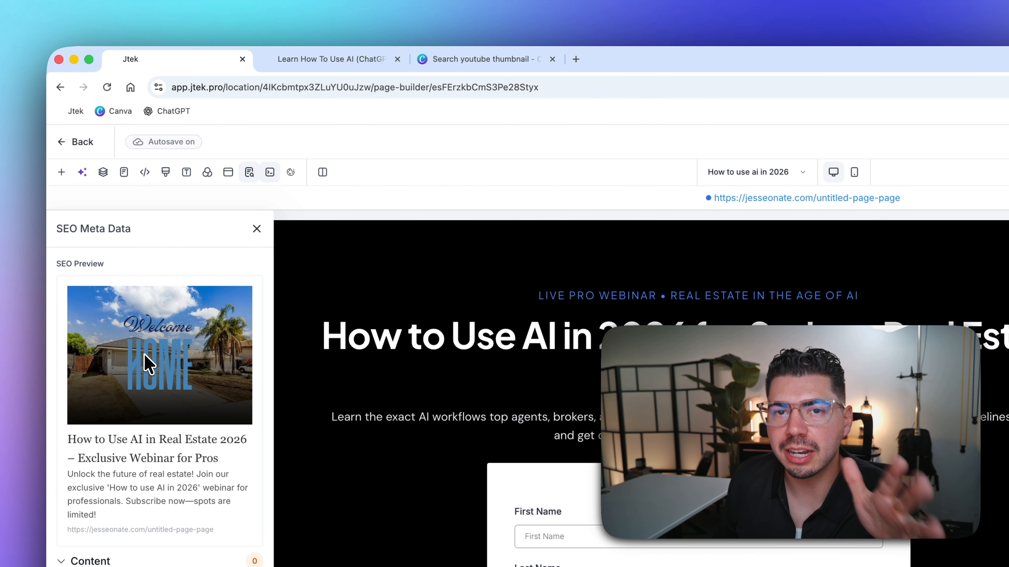
pyautogui.click(458, 60)
pyautogui.scroll(-4, 838, 389)
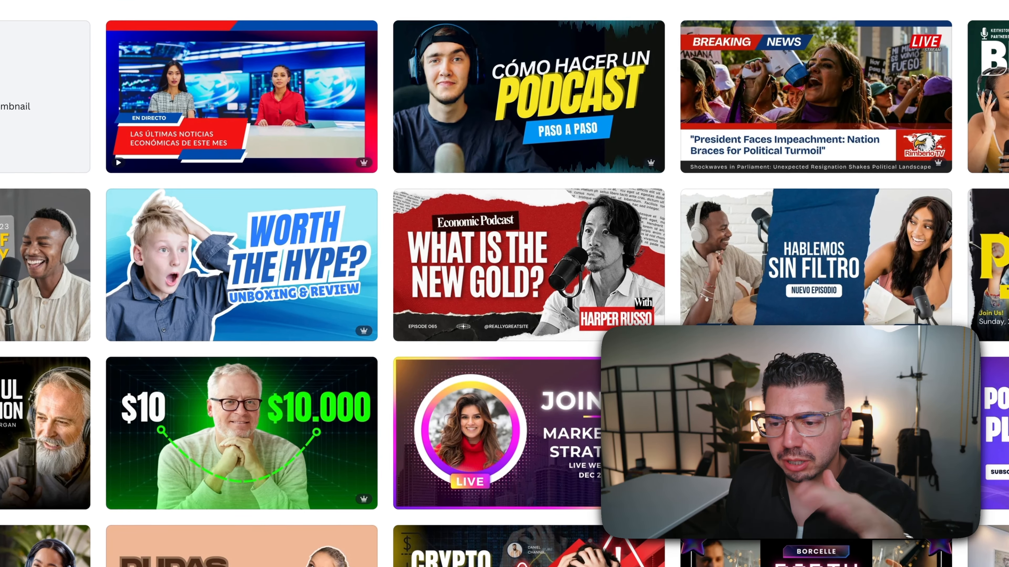
pyautogui.scroll(-2, 838, 390)
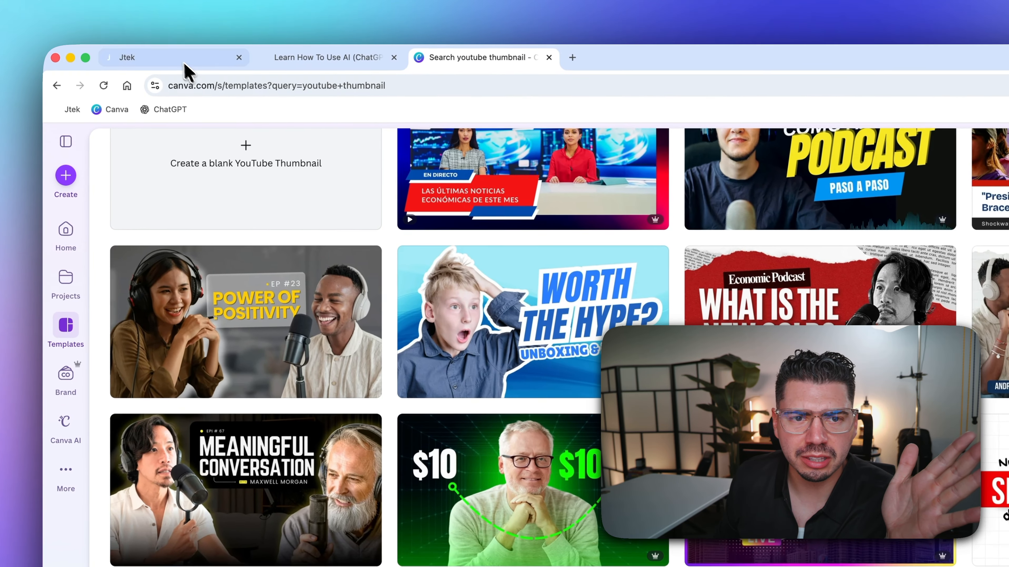
pyautogui.click(180, 49)
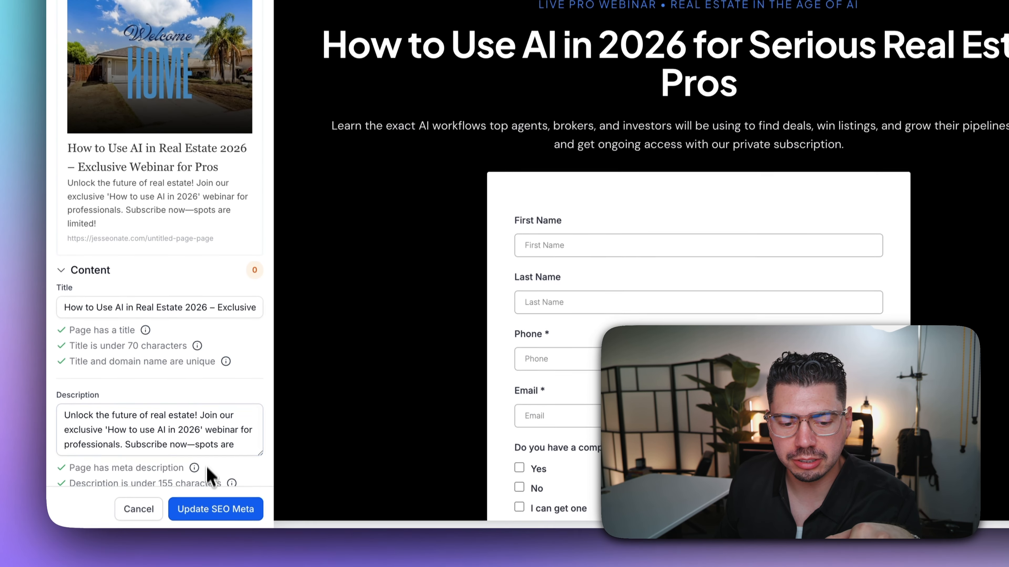
# - Update the SEO meta, publish the page, and return to the funnel's Steps overview
pyautogui.click(212, 508)
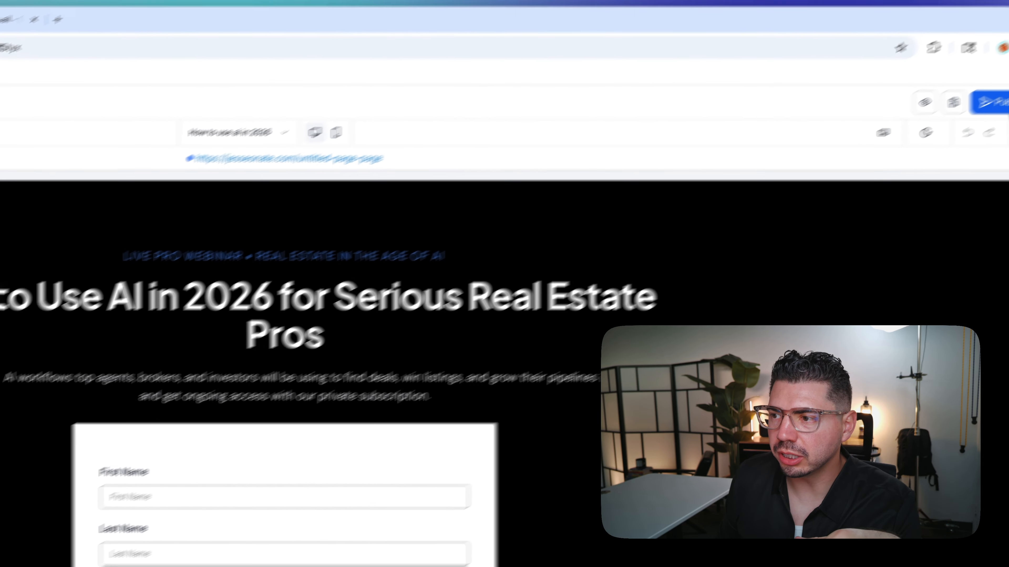
pyautogui.click(948, 142)
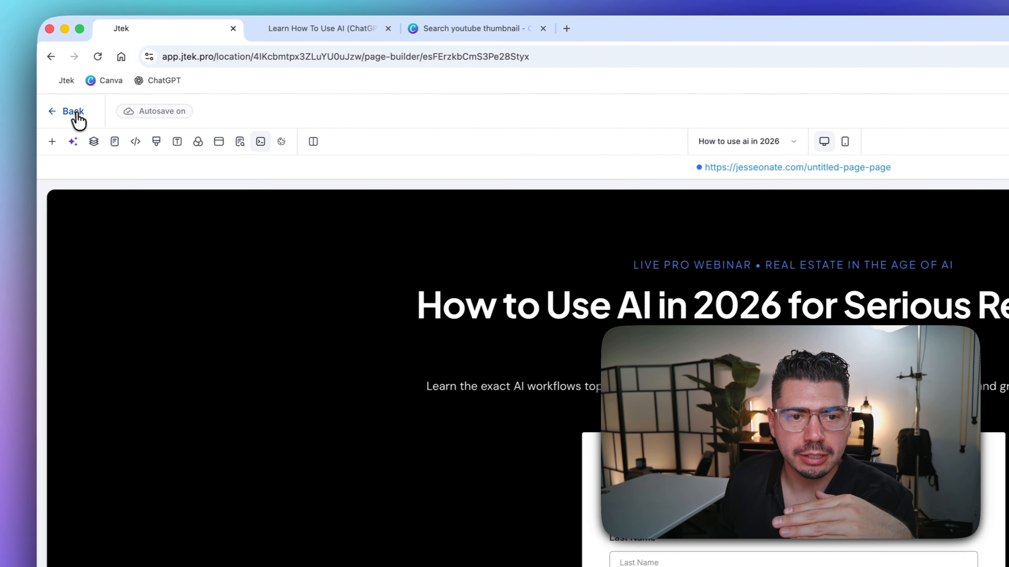
pyautogui.click(72, 113)
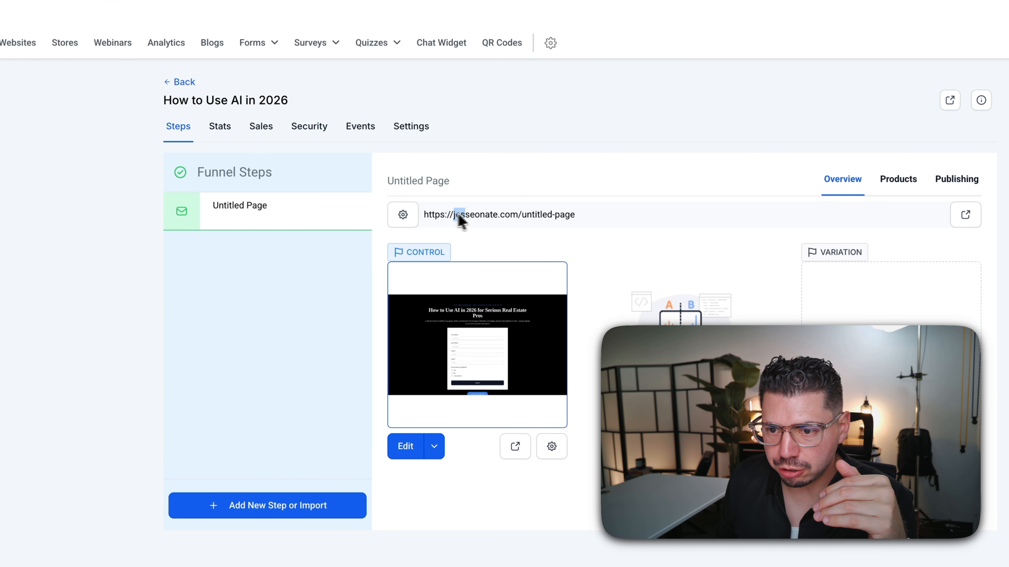
# - Rename the funnel step from Untitled Page to 'How to use ai in 2026'
pyautogui.moveTo(457, 215); pyautogui.dragTo(574, 215)
pyautogui.moveTo(394, 182); pyautogui.dragTo(462, 178)
pyautogui.click(469, 177)
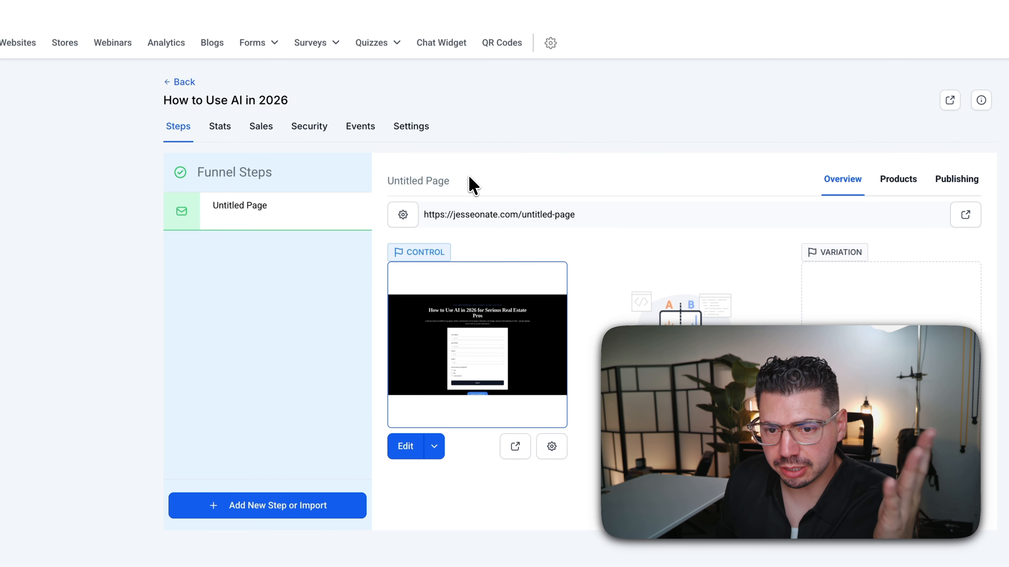
pyautogui.click(402, 215)
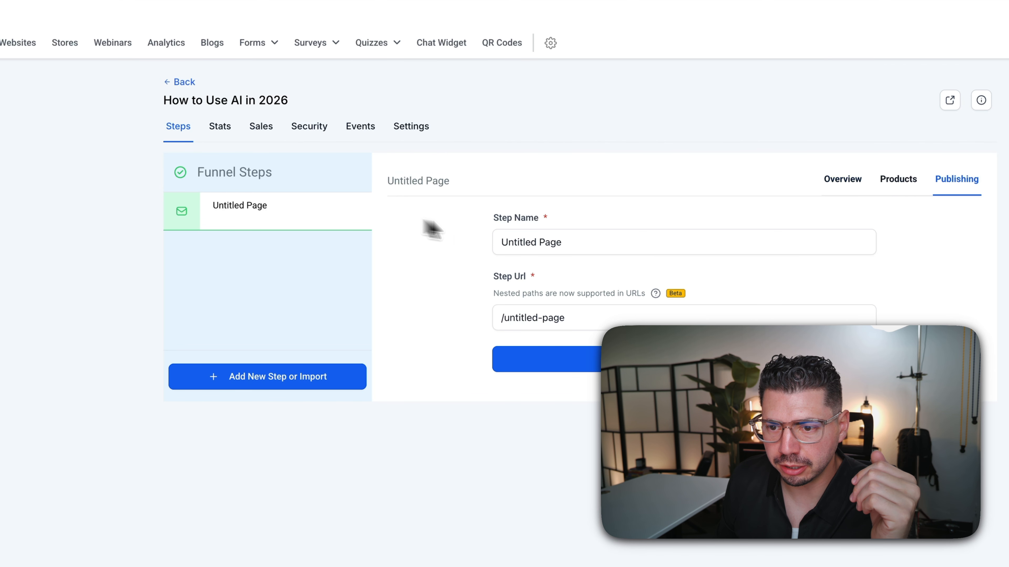
pyautogui.click(597, 248)
pyautogui.moveTo(597, 248); pyautogui.dragTo(498, 248)
pyautogui.write('How to use ai in 2026')
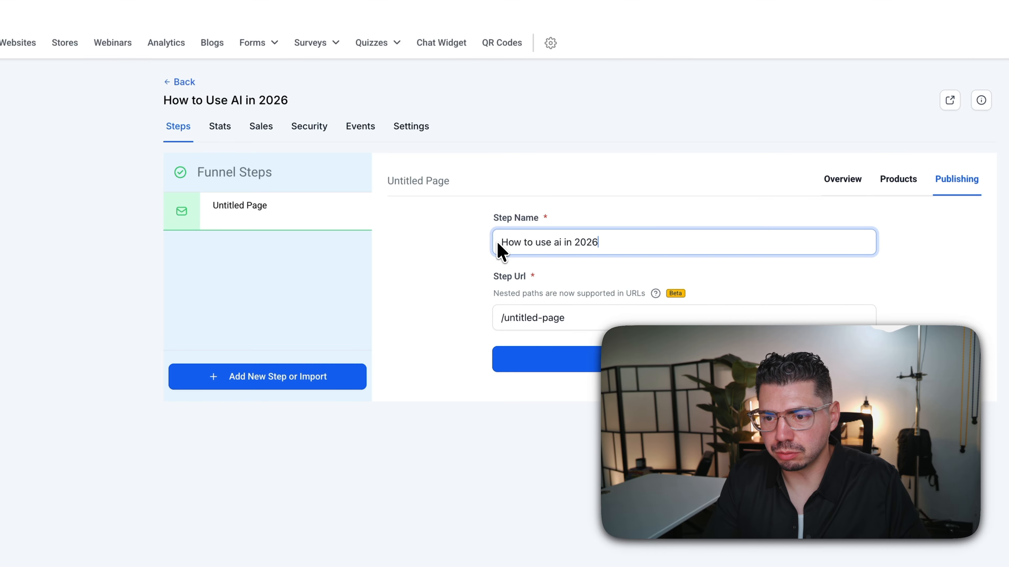
# - Change the step URL path to /ai2026, update the step, and check the new URL
pyautogui.moveTo(507, 317); pyautogui.dragTo(574, 327)
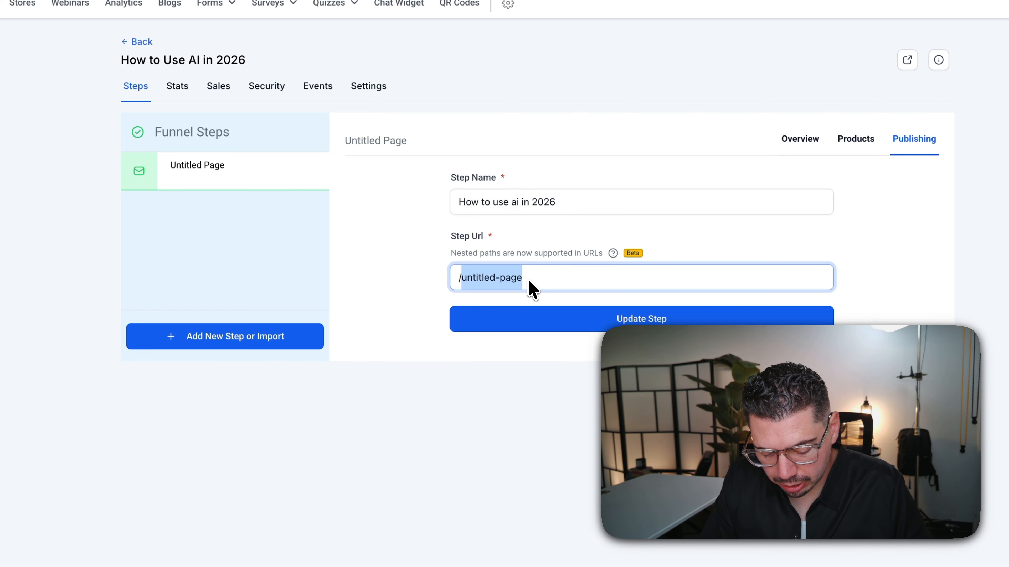
pyautogui.write('ai2026')
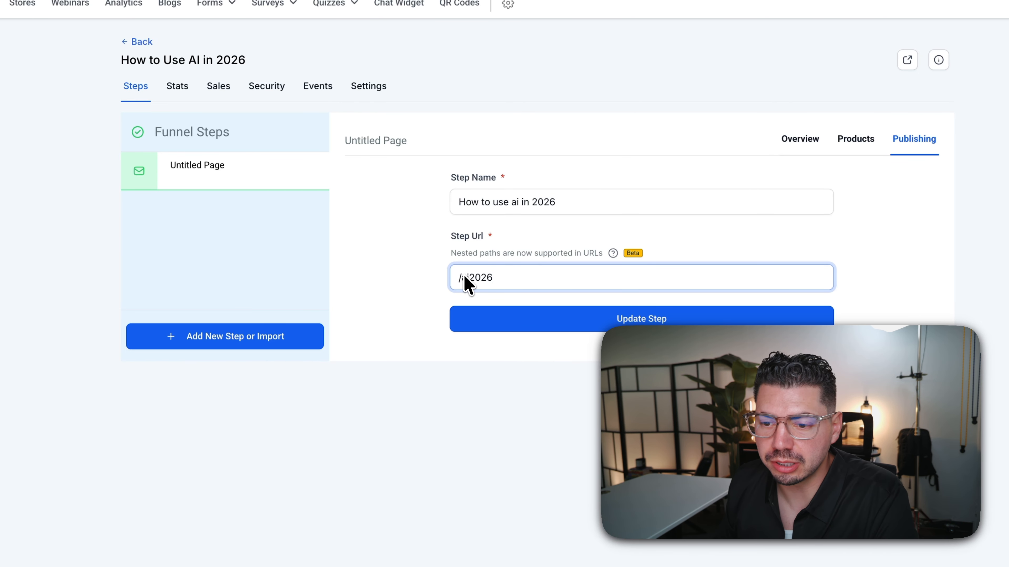
pyautogui.click(484, 316)
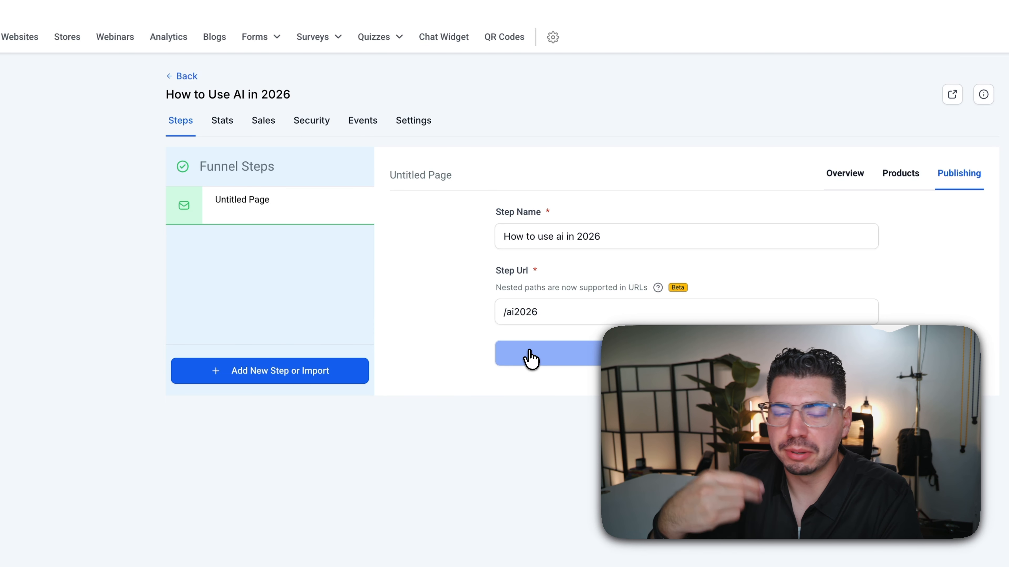
pyautogui.click(530, 351)
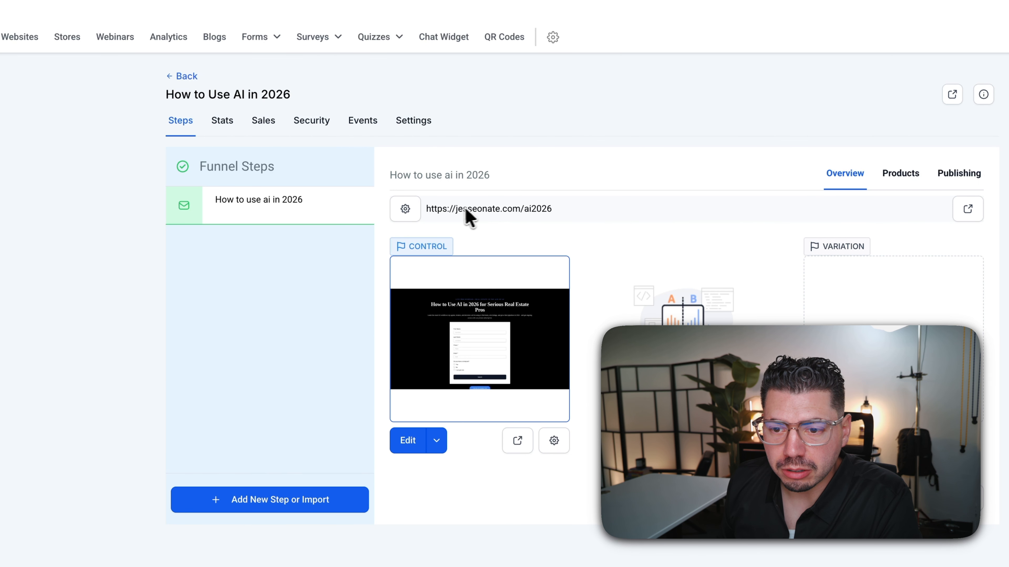
pyautogui.moveTo(434, 210); pyautogui.dragTo(556, 214)
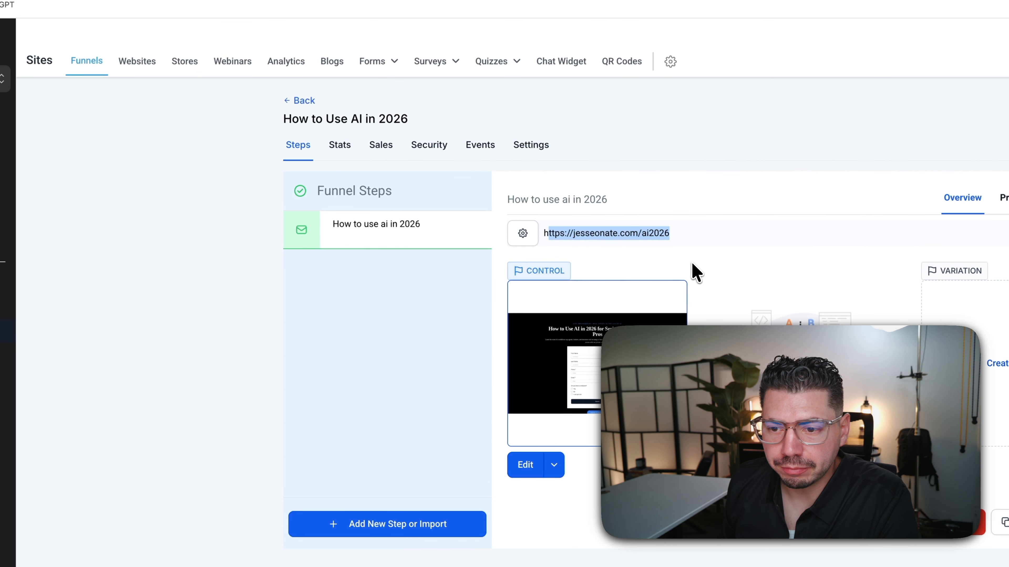
pyautogui.click(580, 249)
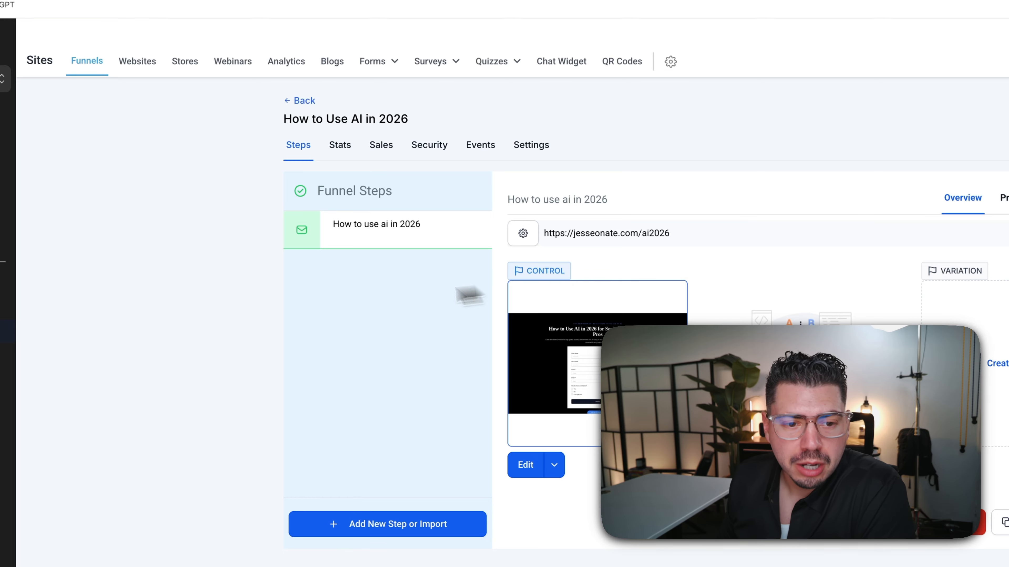
# - Create a workflow from the Webinar Registration Confirmation & Reminders recipe in the Template Library
pyautogui.click(140, 298)
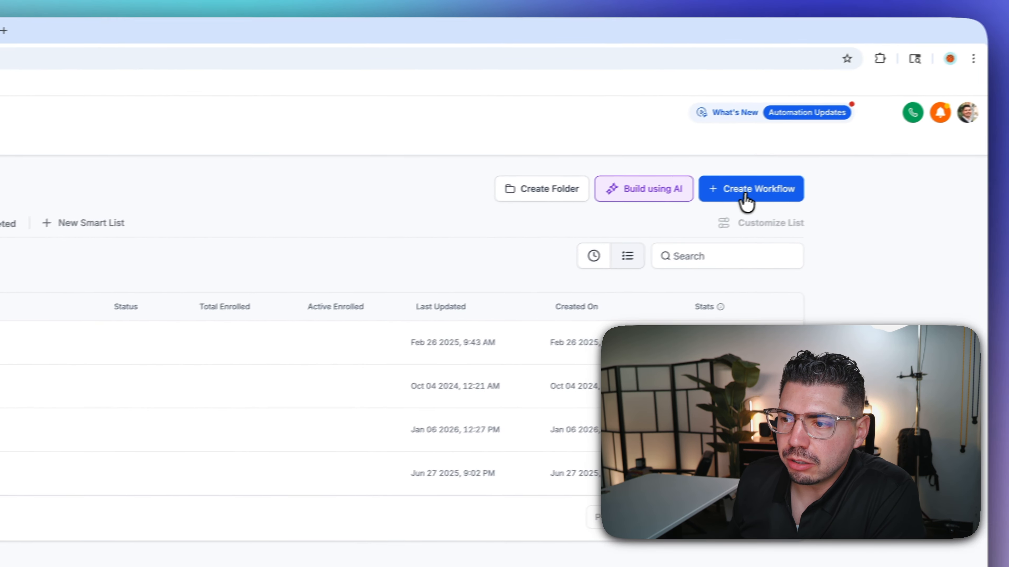
pyautogui.click(740, 190)
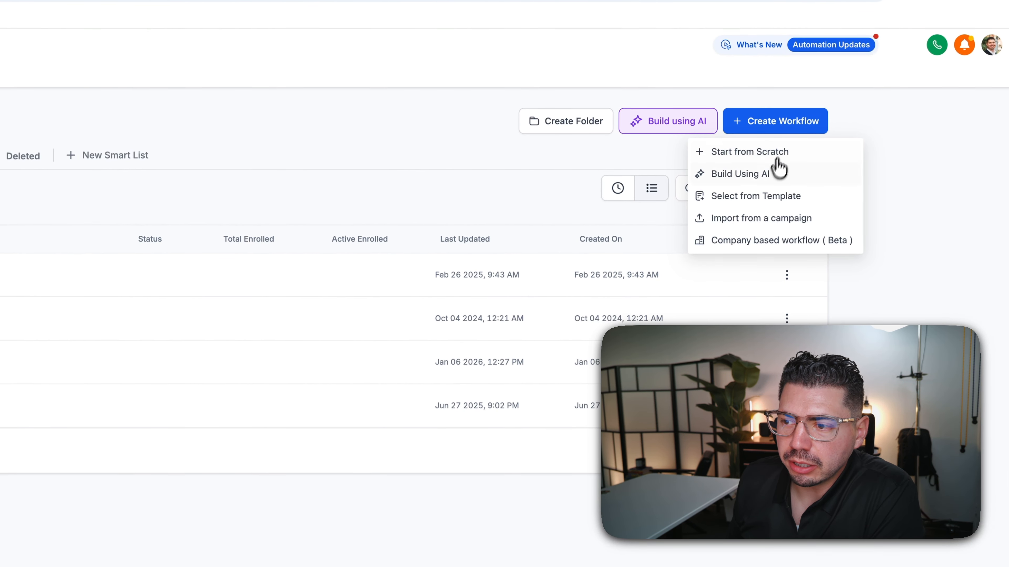
pyautogui.click(783, 205)
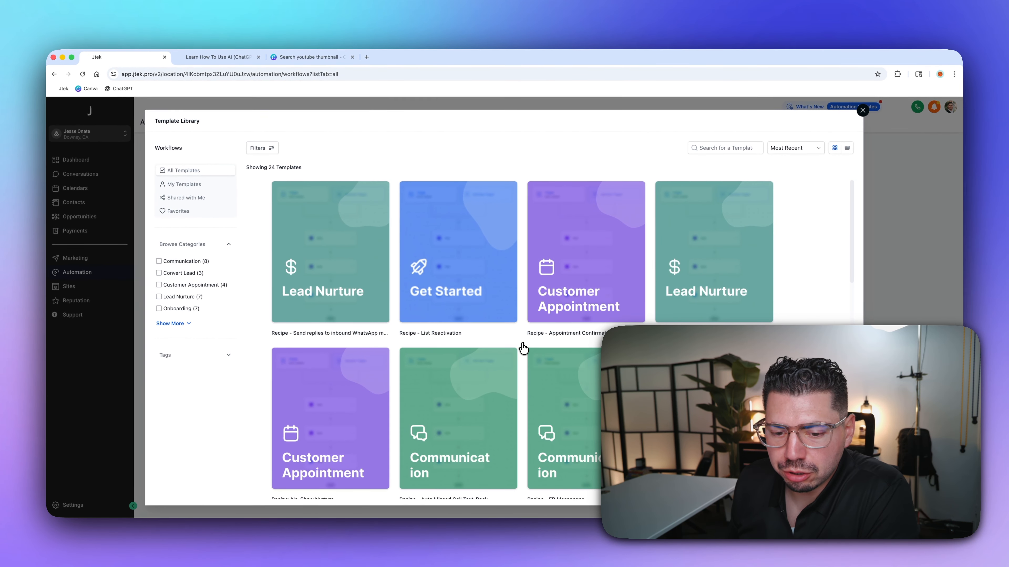
pyautogui.scroll(-5, 520, 346)
pyautogui.scroll(-5, 524, 348)
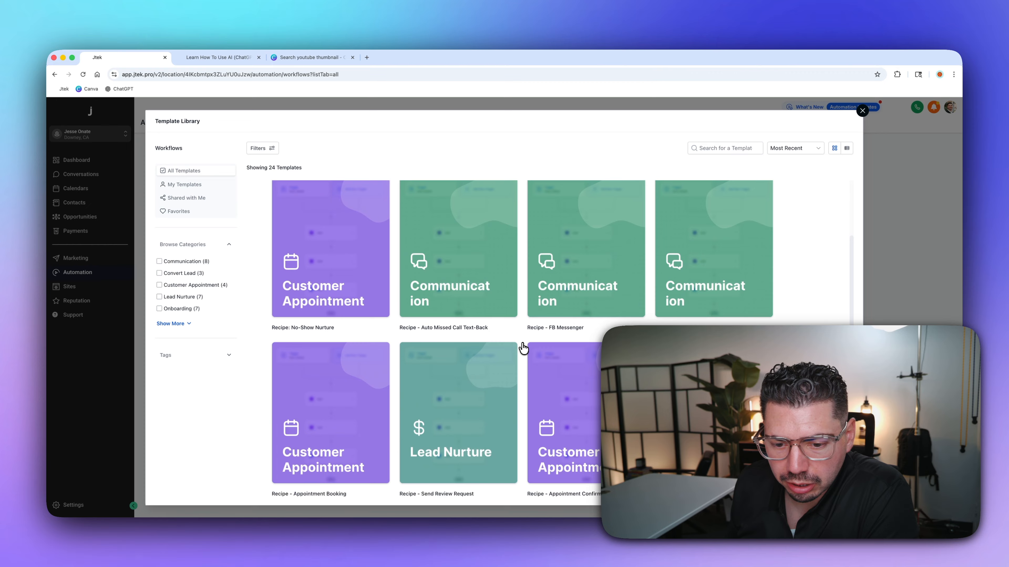
pyautogui.scroll(-4, 524, 348)
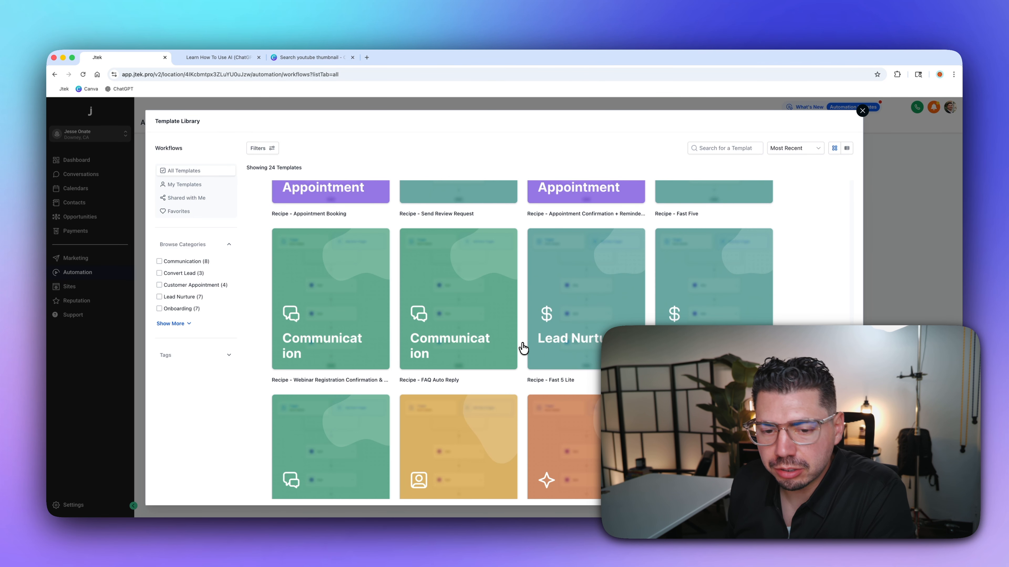
pyautogui.moveTo(384, 365)
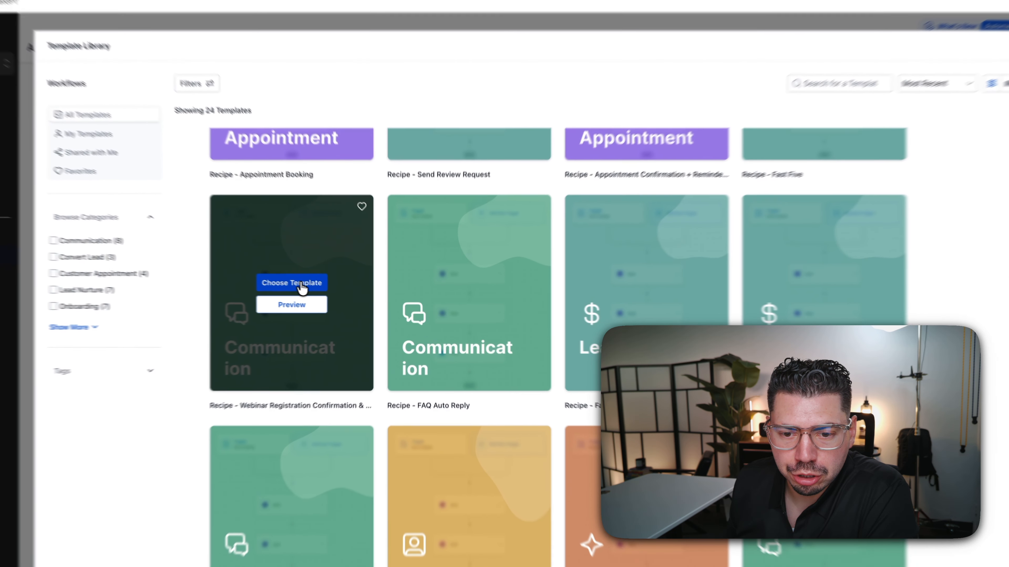
pyautogui.click(324, 295)
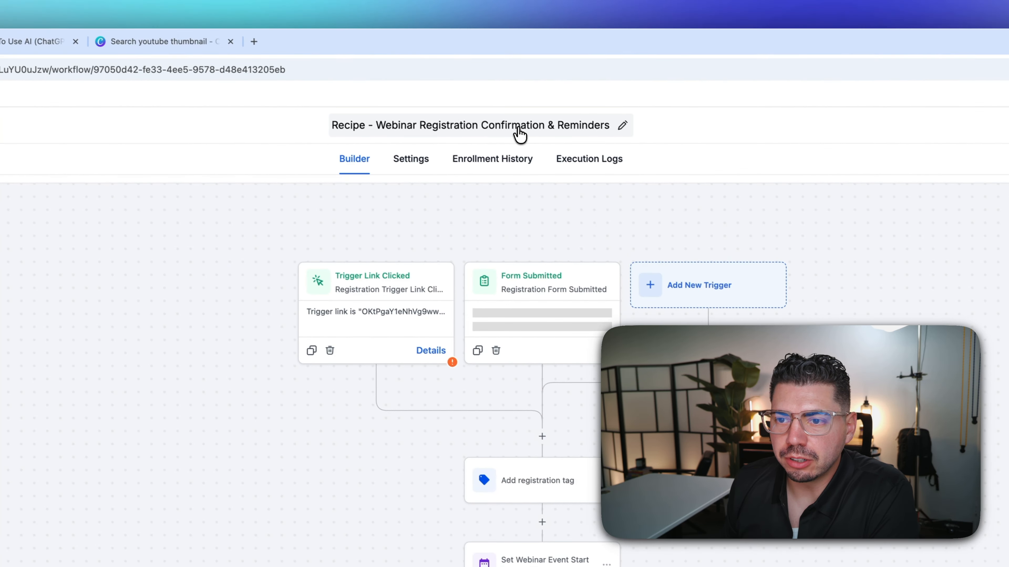
# - Rename the workflow 'how to use ai in 2026' and delete the Trigger Link Clicked trigger
pyautogui.click(520, 134)
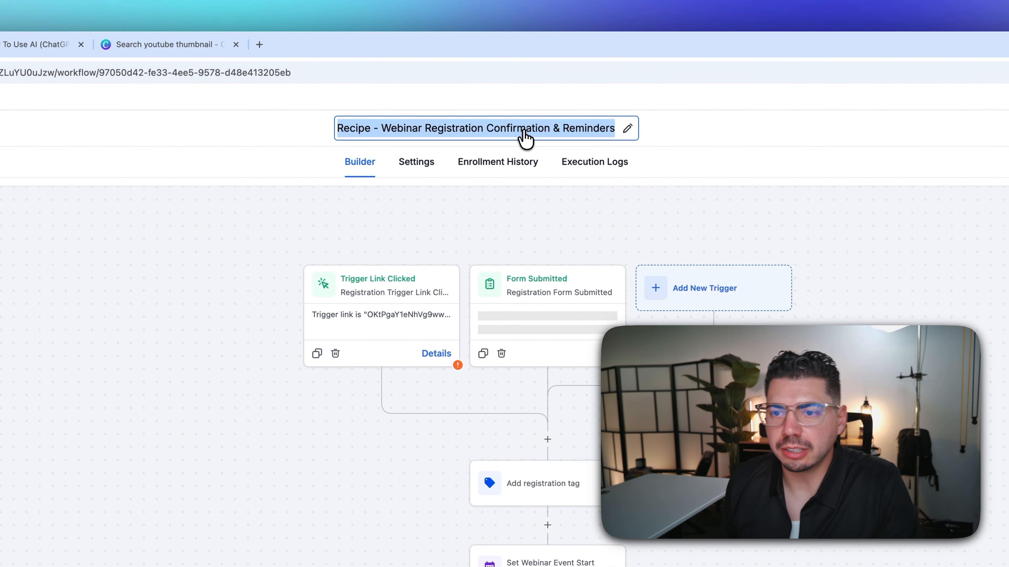
pyautogui.write('how to use ai in 2026')
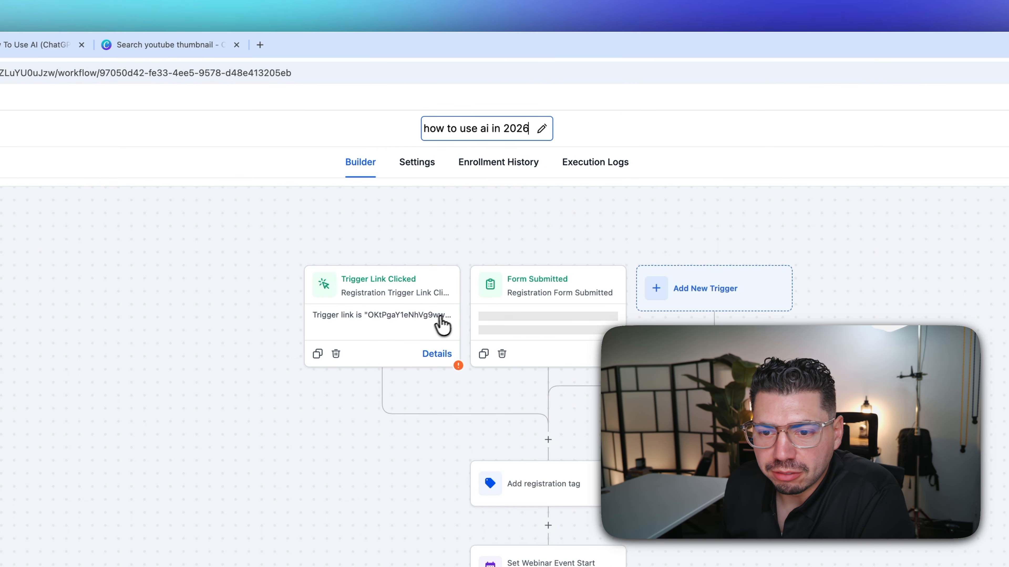
pyautogui.click(336, 354)
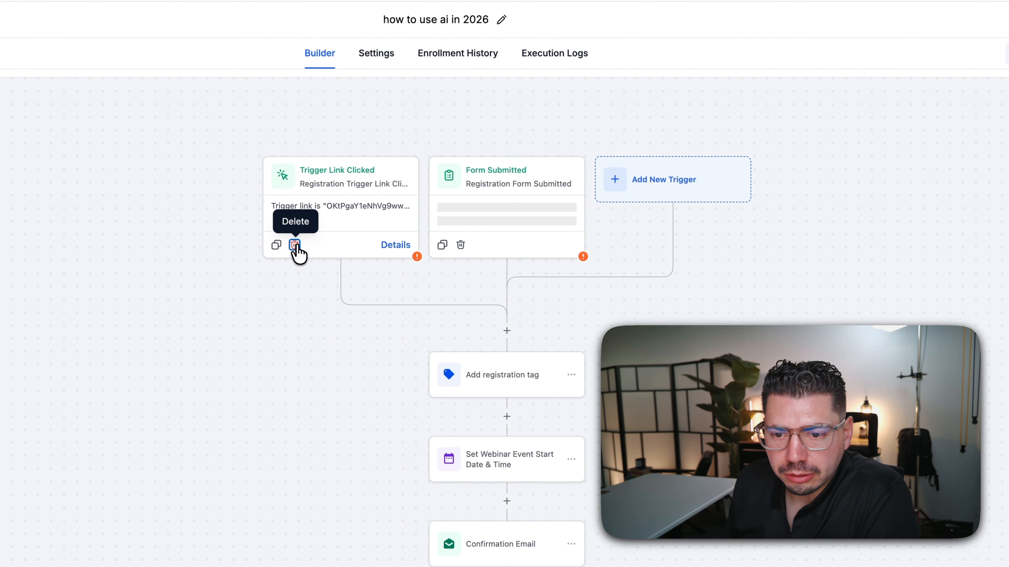
pyautogui.click(295, 245)
pyautogui.click(586, 389)
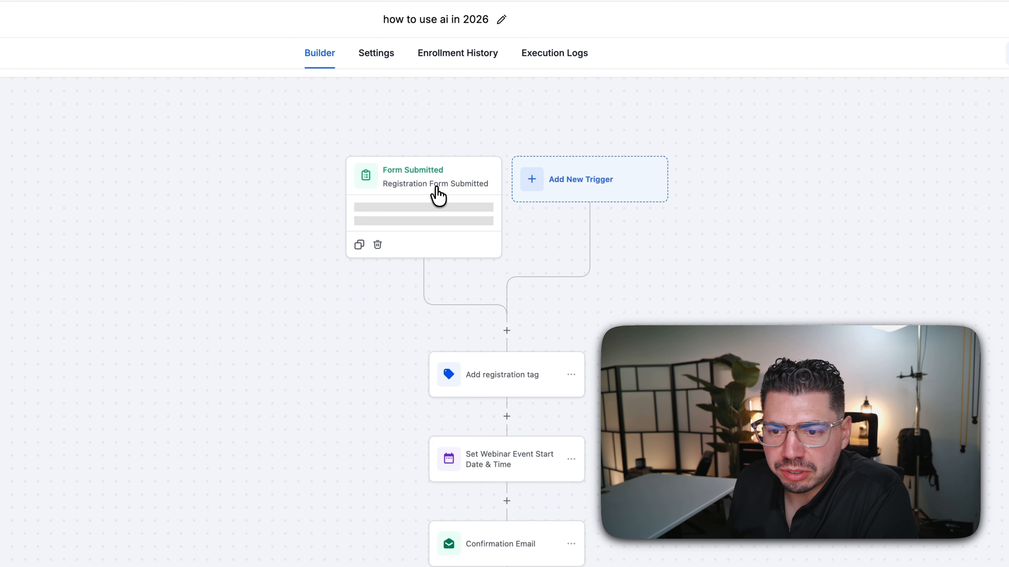
# - Set the Form Submitted trigger to the 'how to use ai in 2026' form
pyautogui.click(438, 196)
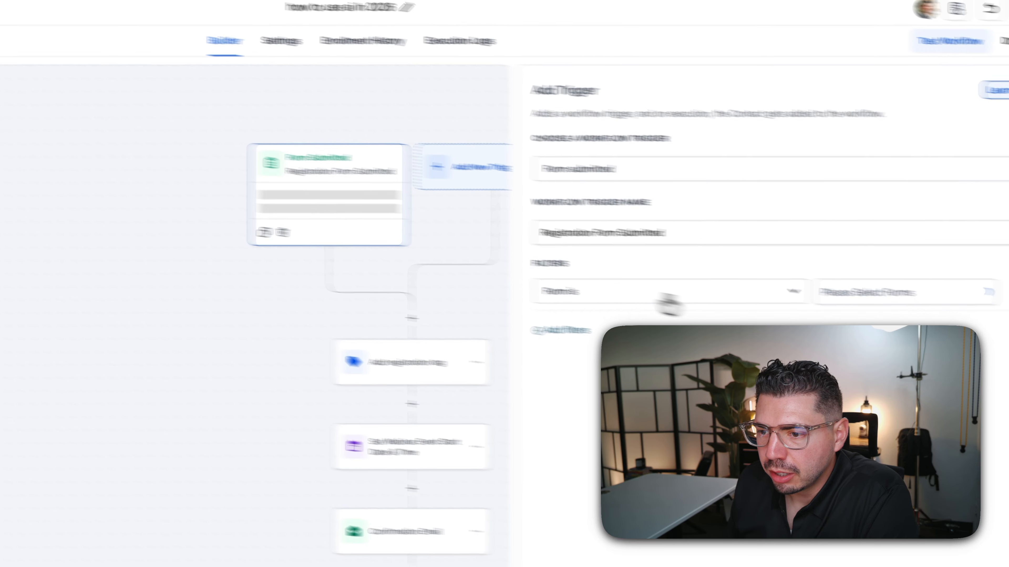
pyautogui.click(981, 305)
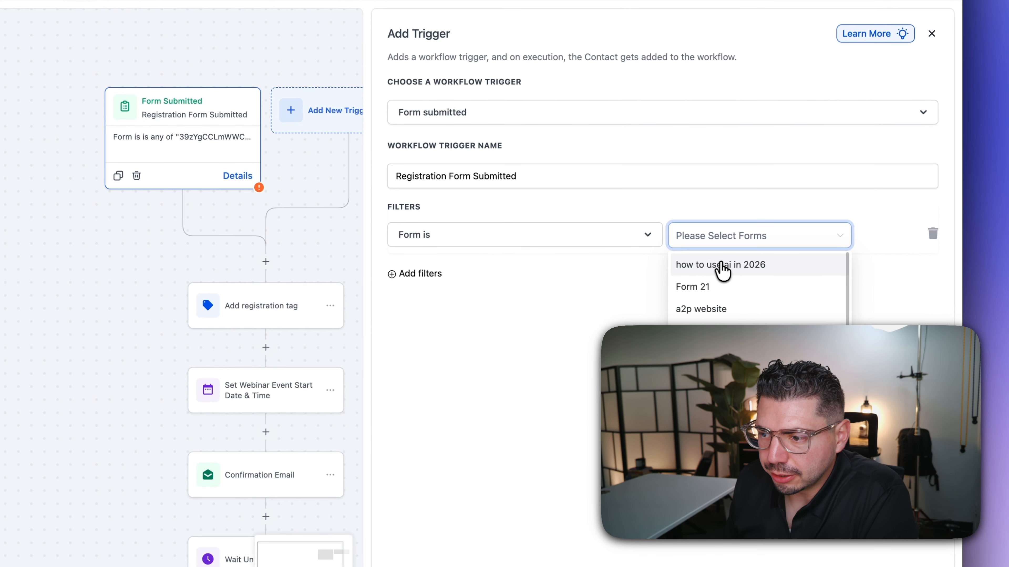
pyautogui.click(747, 265)
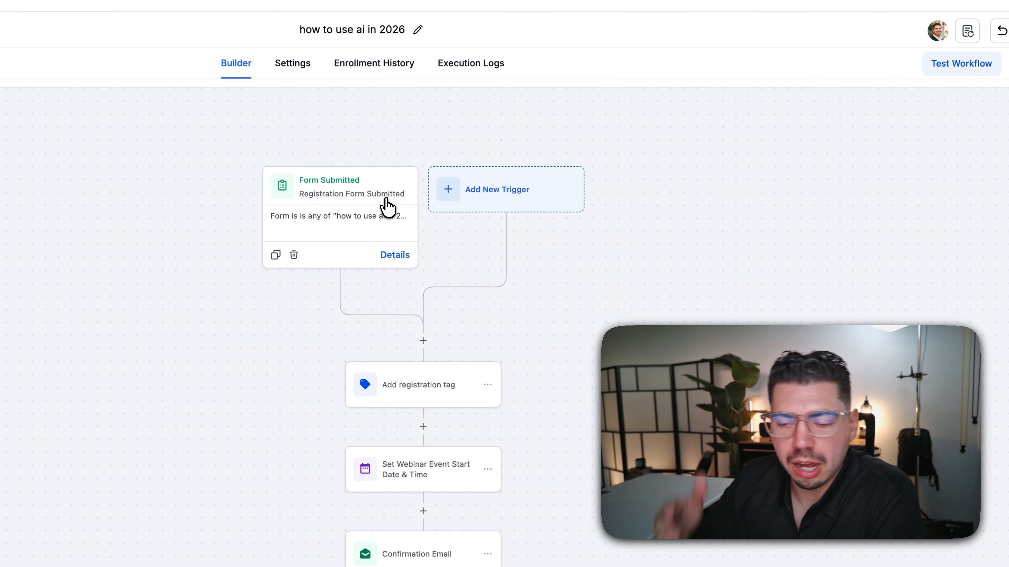
pyautogui.moveTo(685, 457); pyautogui.dragTo(592, 360)
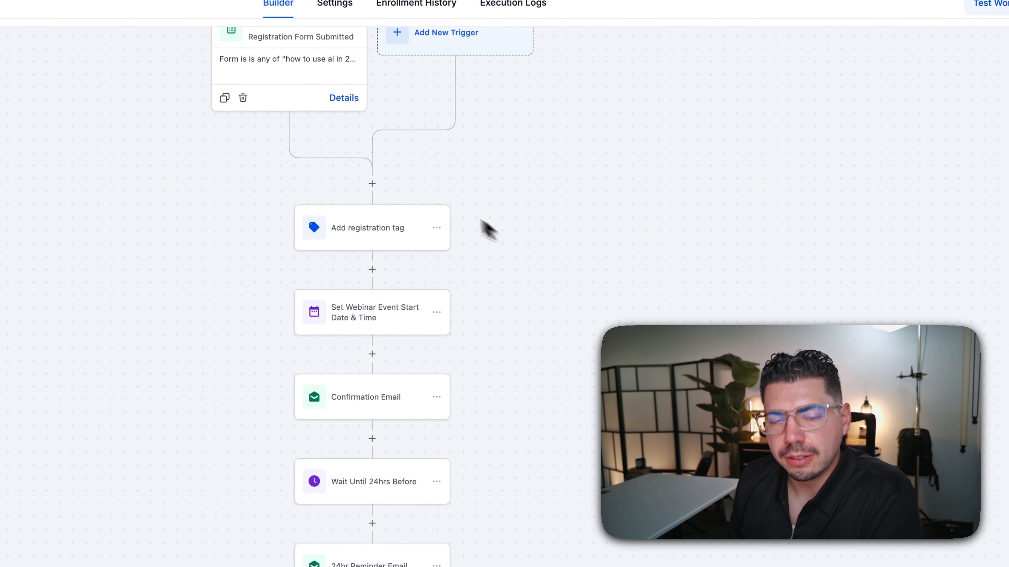
# - Replace the webinar-registrant tag with a newly created howtouseai2026 tag in Add registration tag
pyautogui.click(371, 234)
pyautogui.click(686, 234)
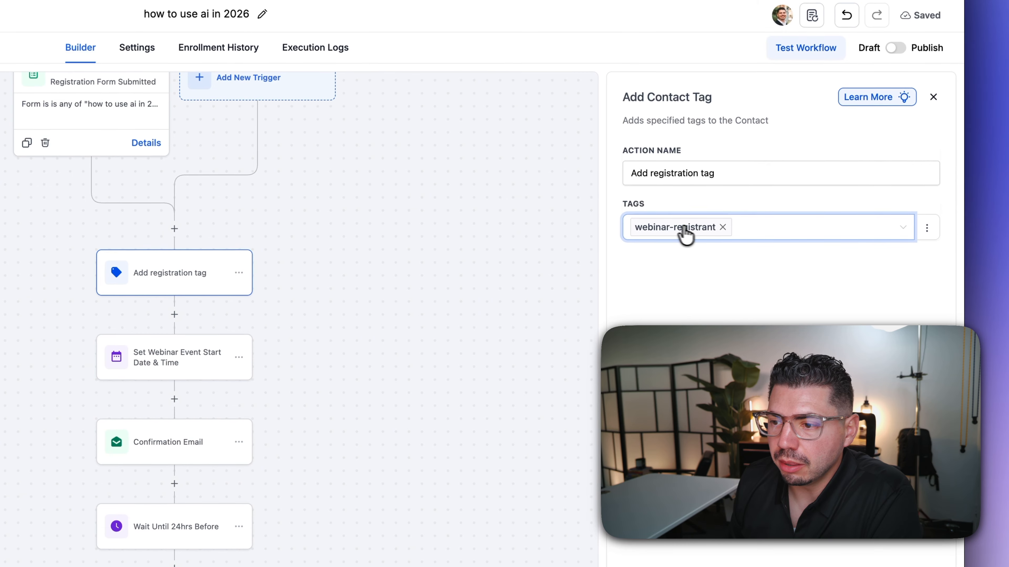
pyautogui.click(721, 228)
pyautogui.click(670, 238)
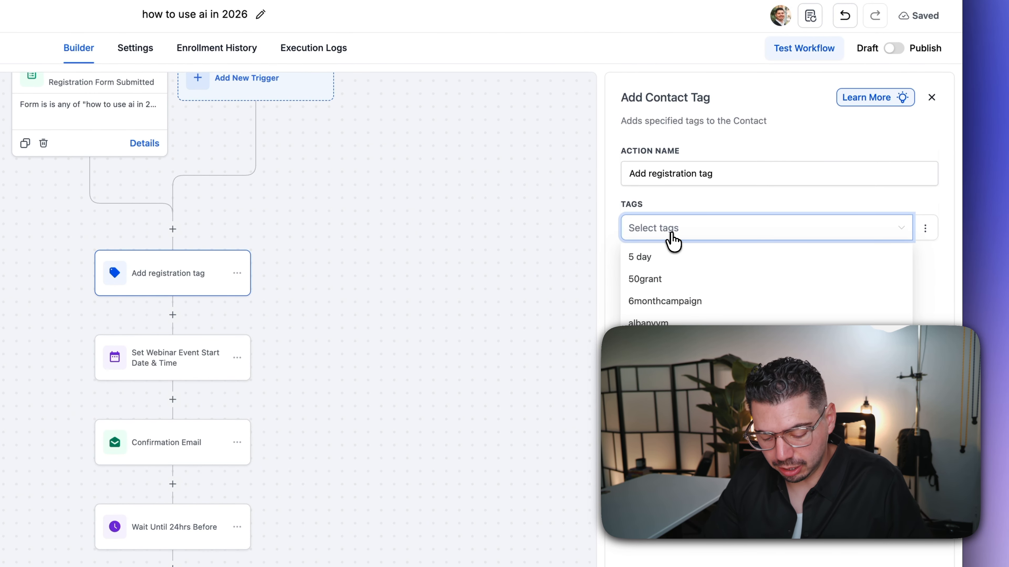
pyautogui.write('howtouseai2026')
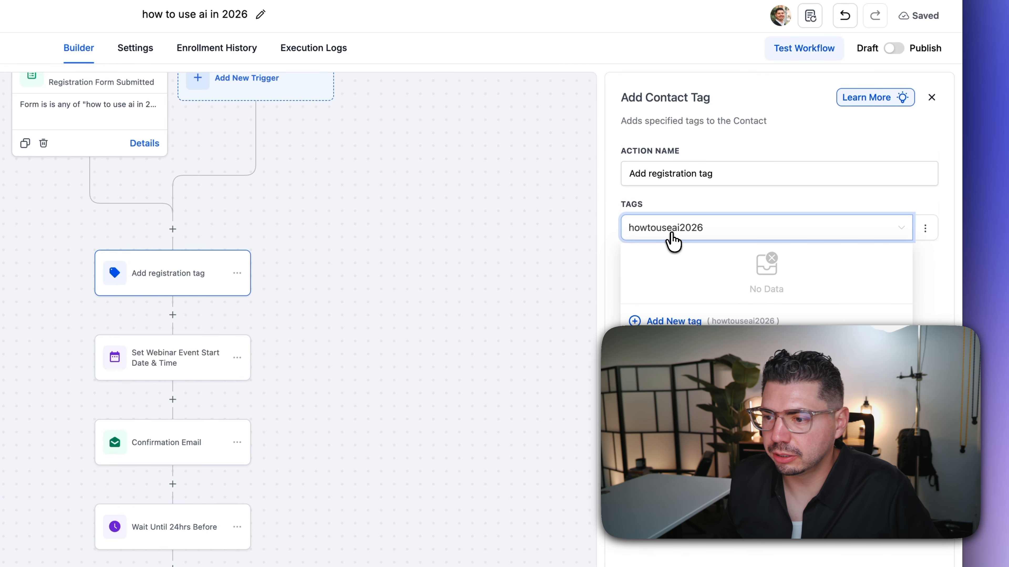
pyautogui.click(674, 321)
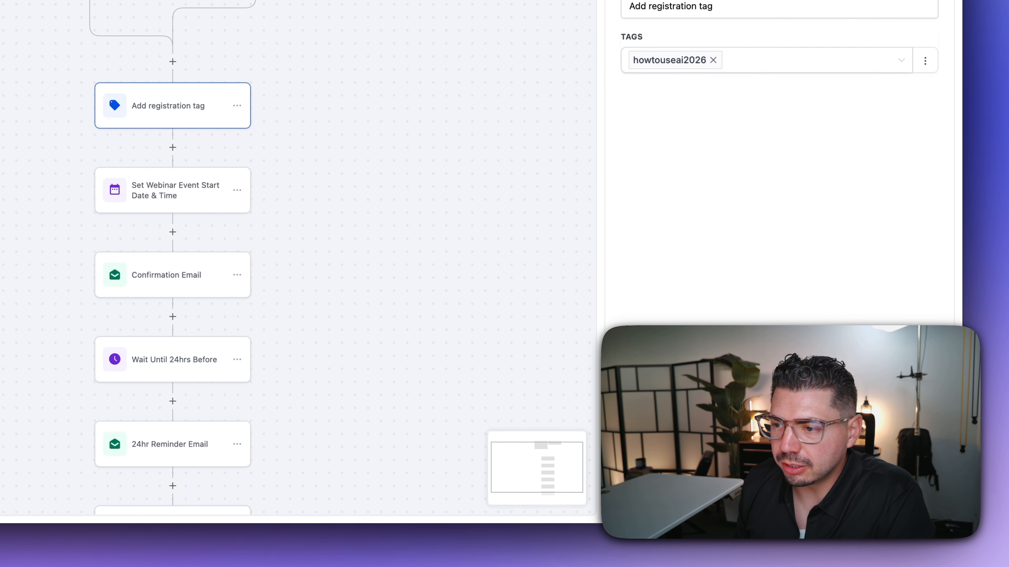
pyautogui.click(834, 504)
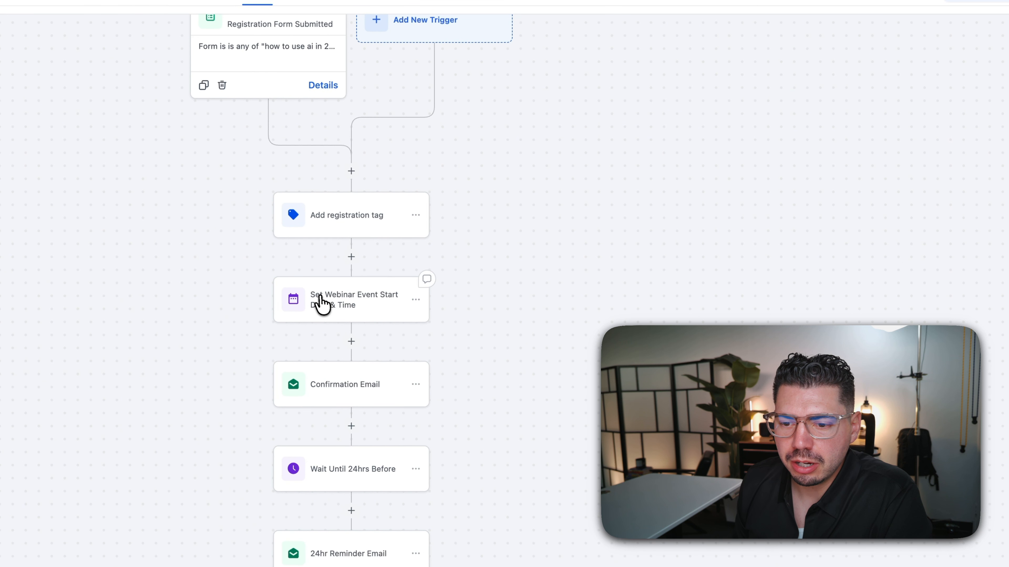
# - Set the webinar event start date step to February 13, 2026 at 2:00 PM and save it
pyautogui.click(344, 305)
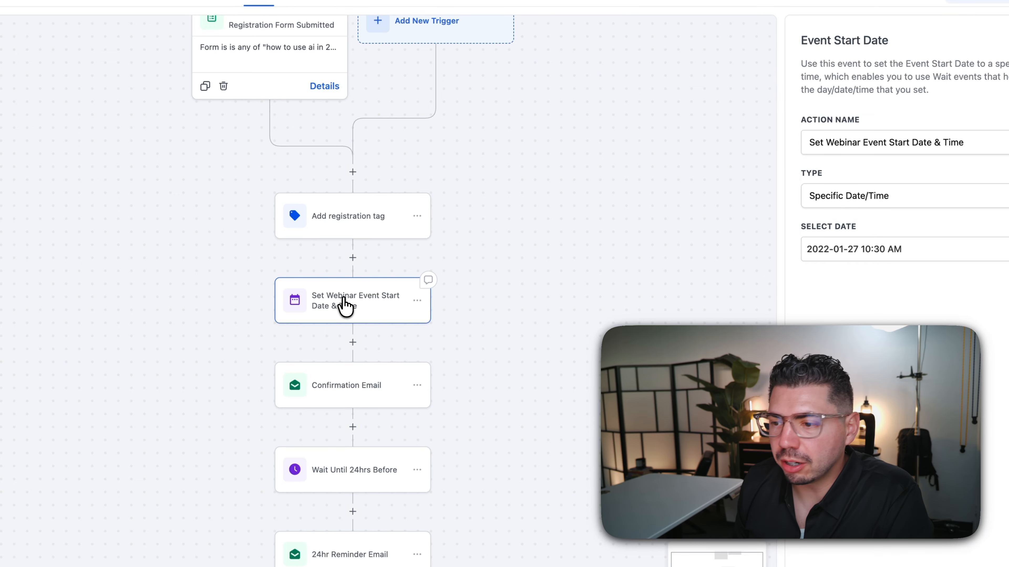
pyautogui.click(758, 257)
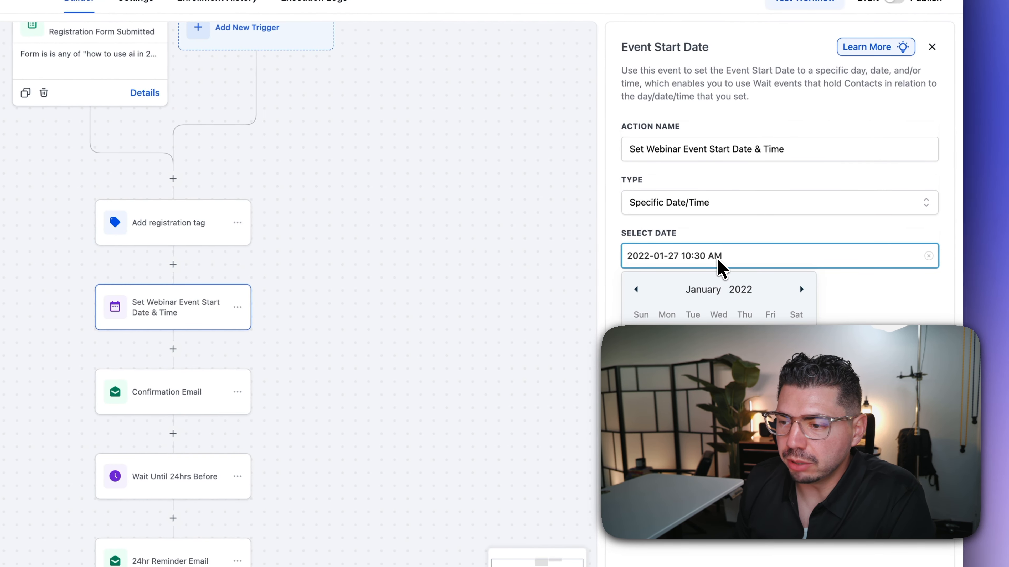
pyautogui.click(800, 290)
pyautogui.click(800, 290)
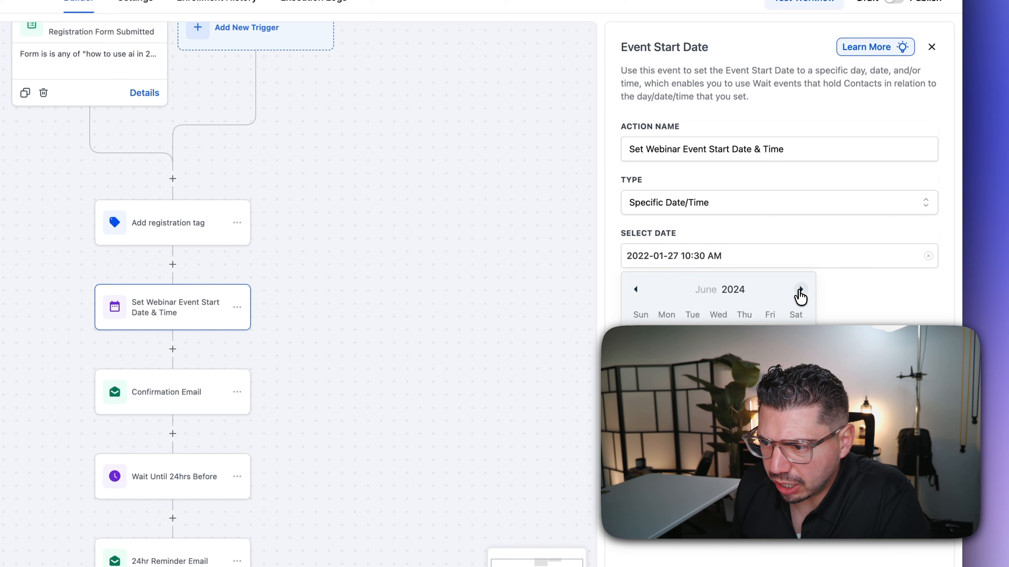
pyautogui.click(801, 290)
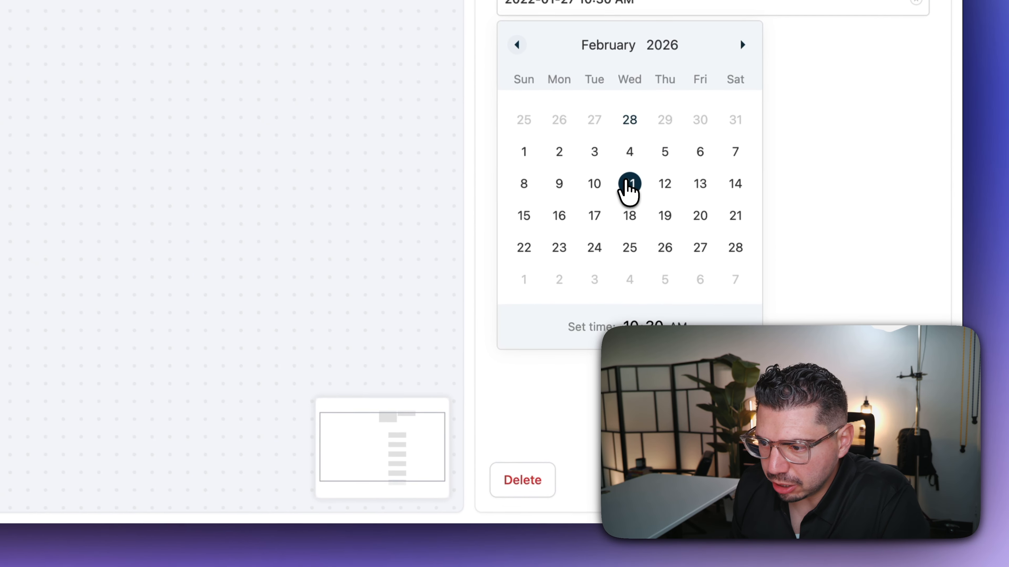
pyautogui.click(733, 179)
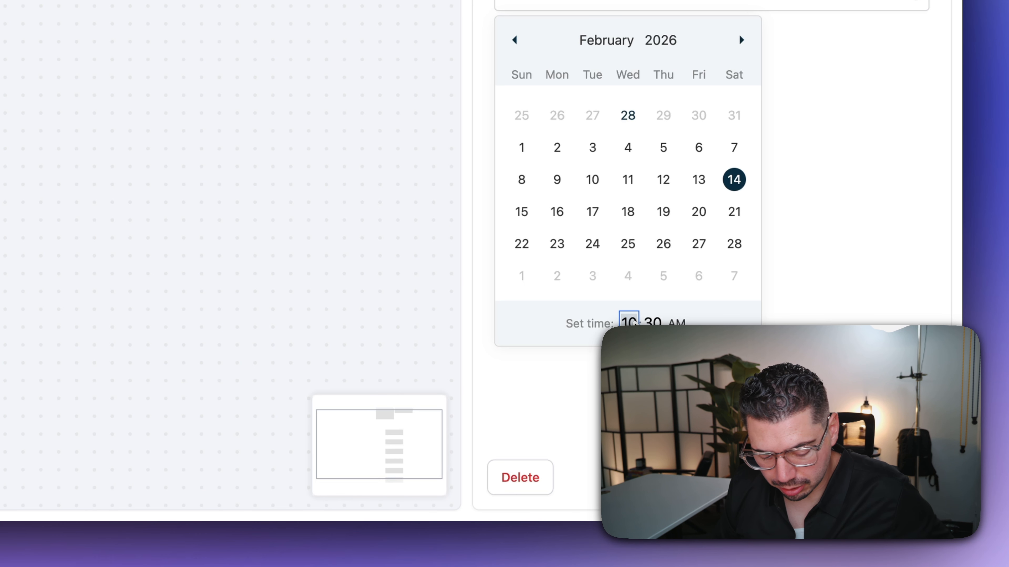
pyautogui.write('2:')
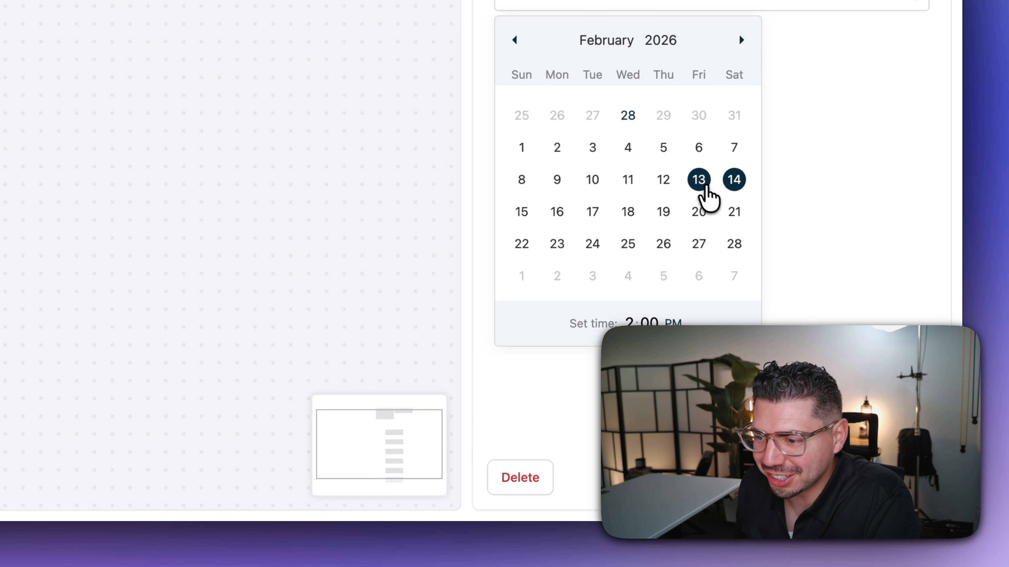
pyautogui.click(698, 180)
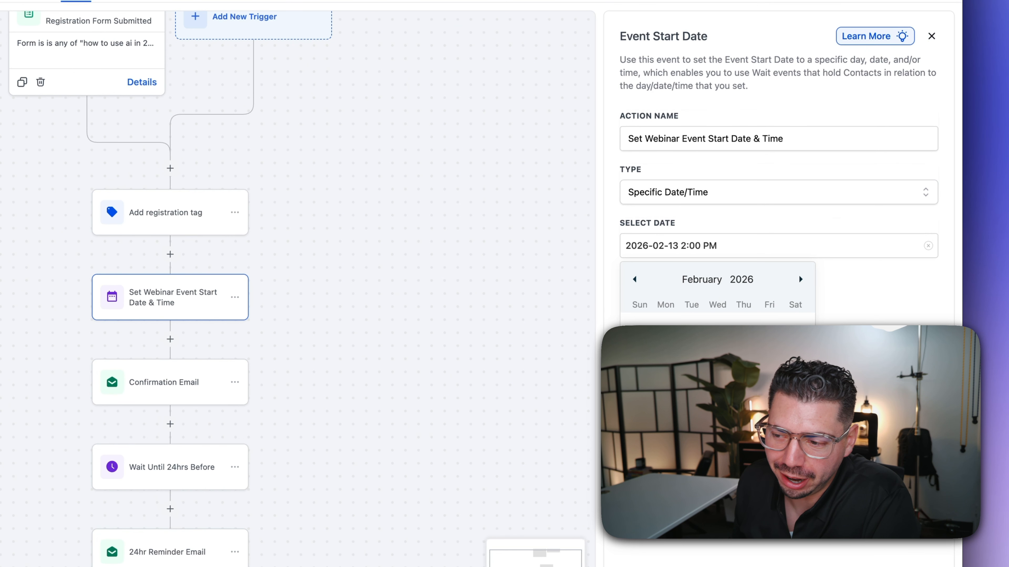
pyautogui.click(790, 493)
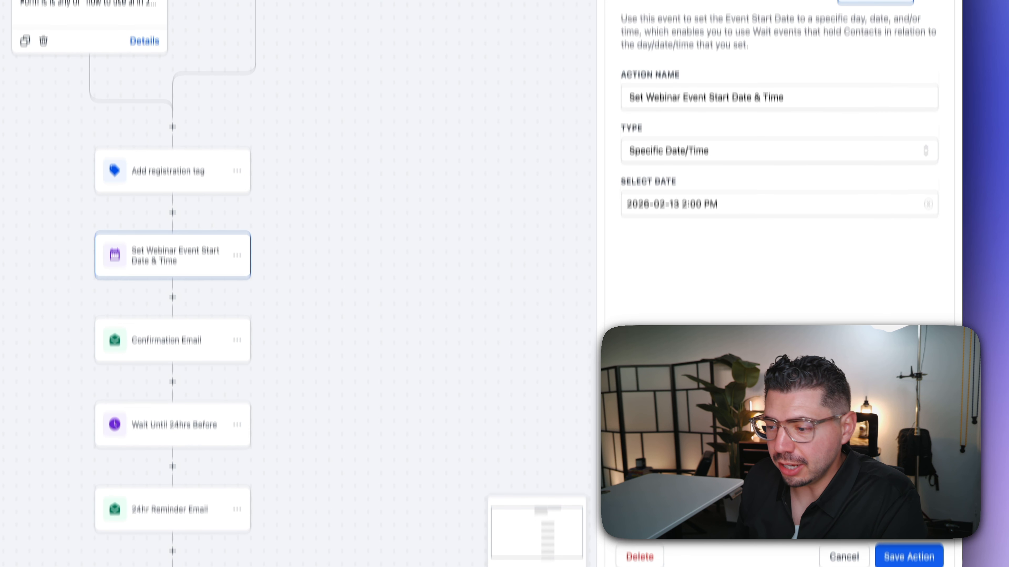
pyautogui.click(909, 556)
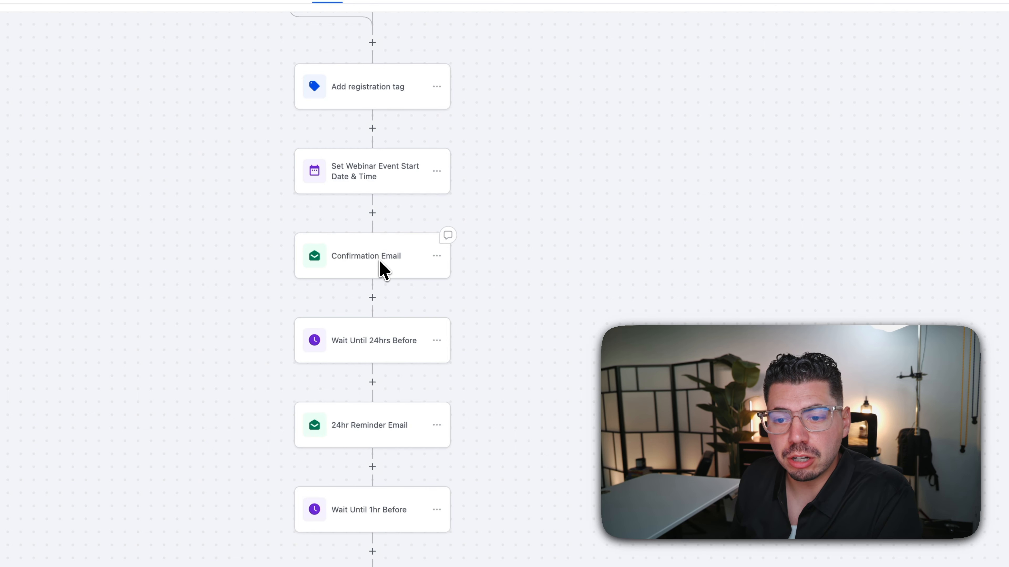
# - Insert a Send SMS step after the form trigger with the message 'Heyyy' and save it
pyautogui.scroll(5, 464, 216)
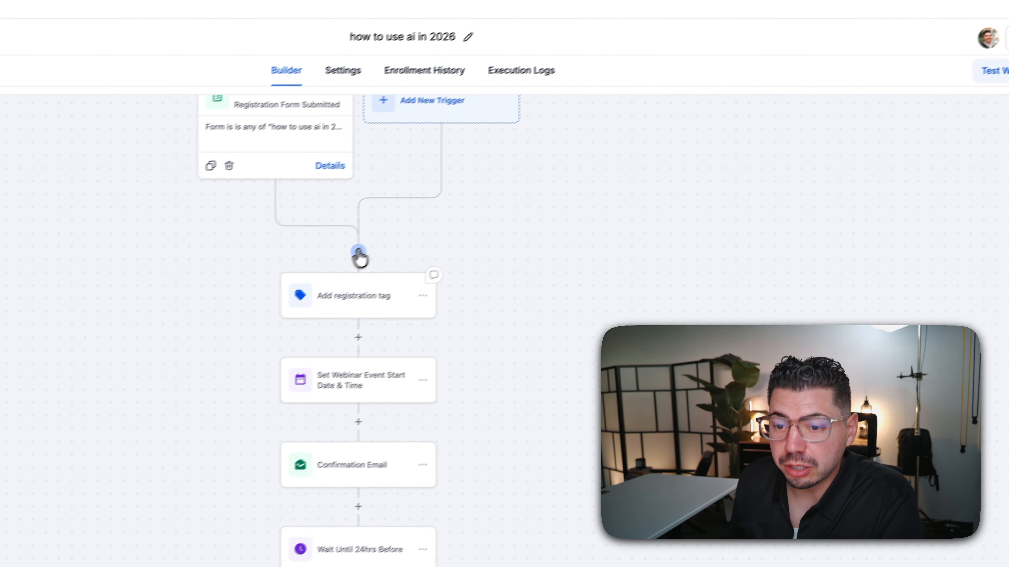
pyautogui.click(441, 211)
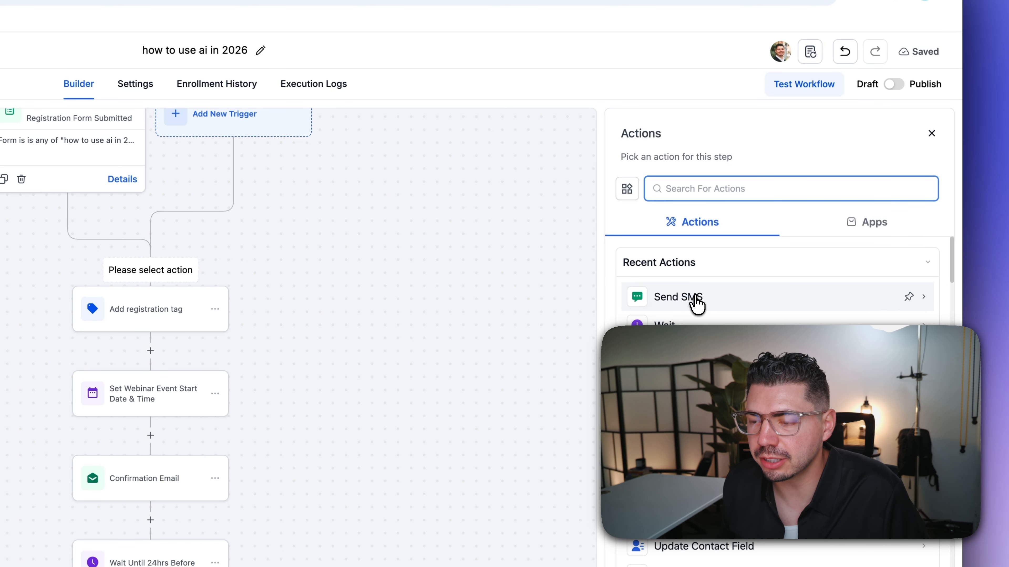
pyautogui.click(696, 304)
pyautogui.click(725, 248)
pyautogui.write('H')
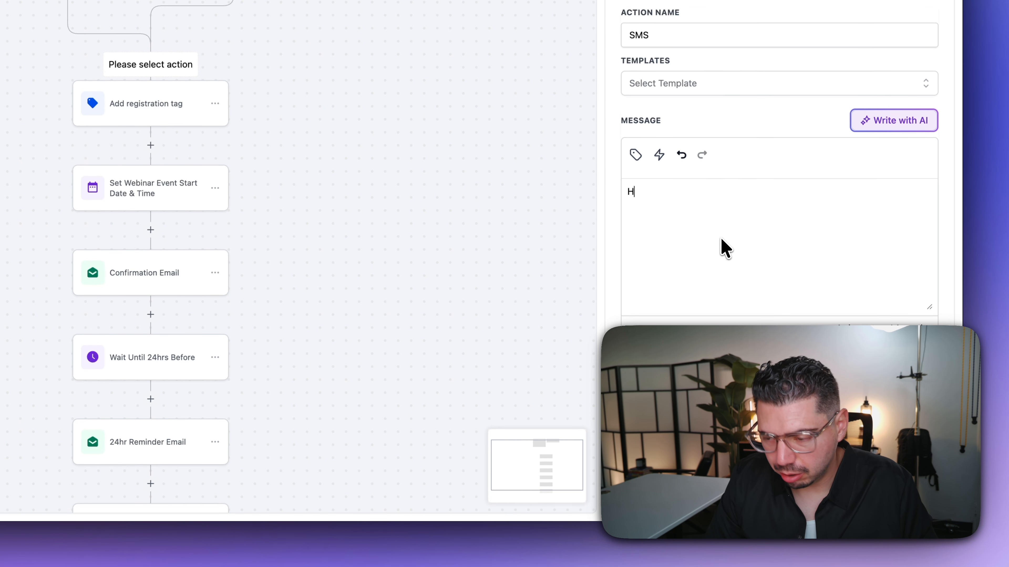
pyautogui.write('eyyy')
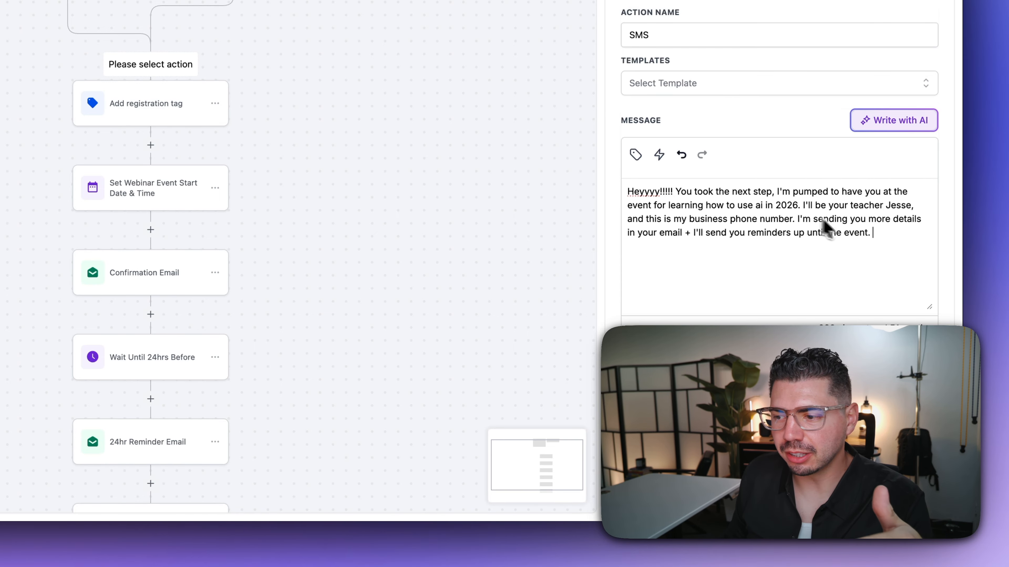
pyautogui.moveTo(880, 237); pyautogui.dragTo(621, 191)
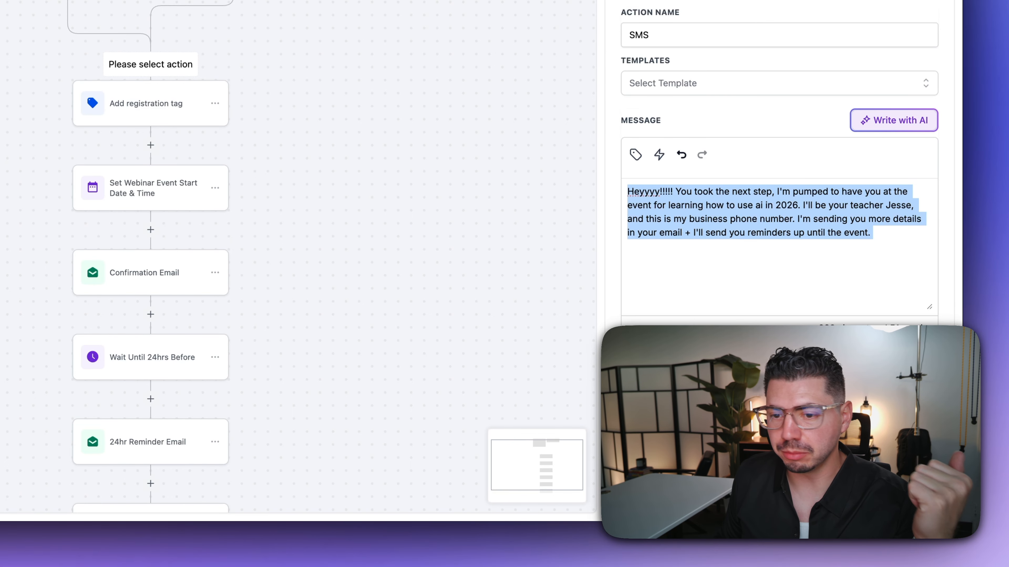
pyautogui.click(912, 498)
pyautogui.scroll(-1, 504, 310)
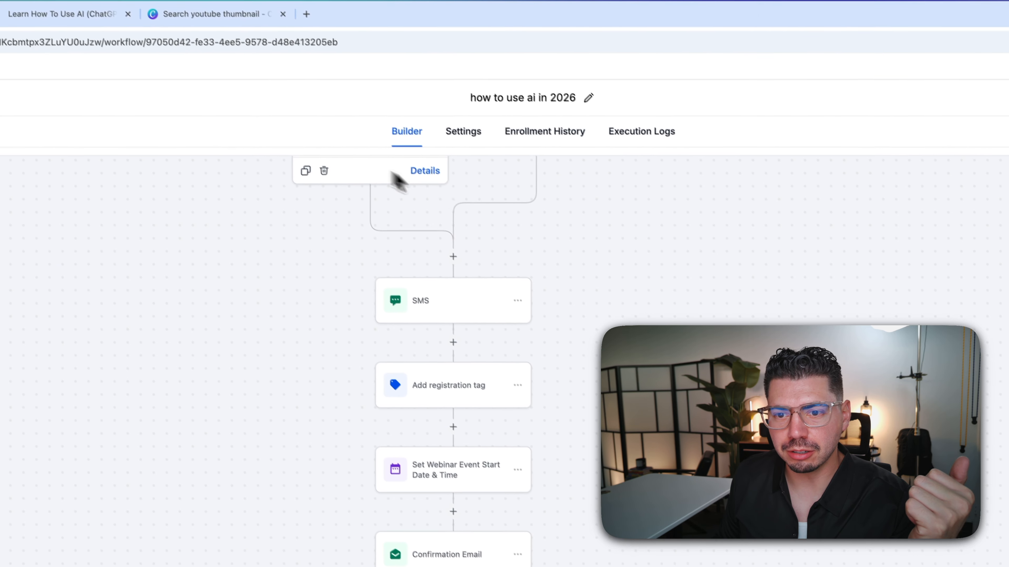
pyautogui.scroll(2, 632, 276)
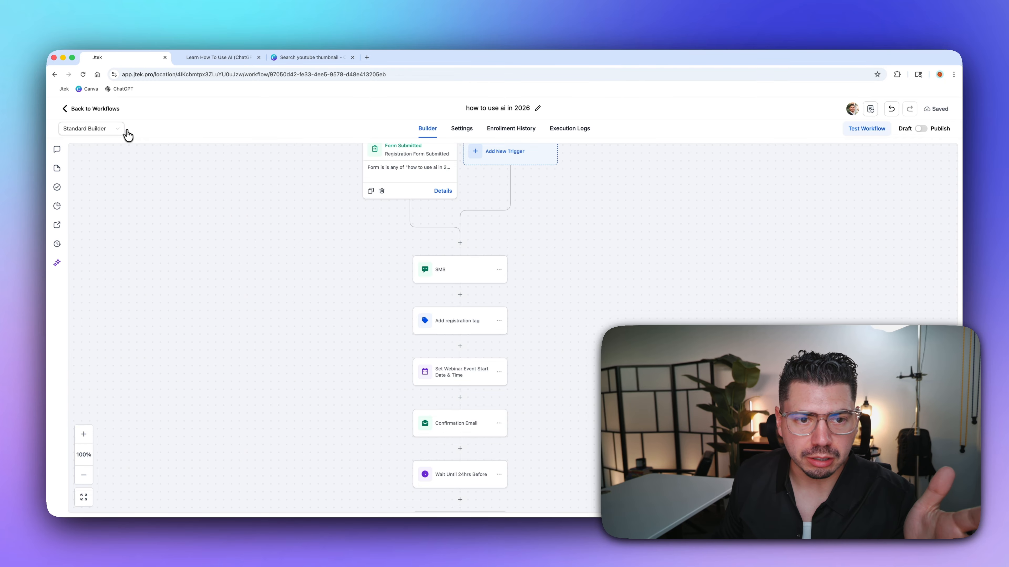
# - Switch to the Advanced Builder canvas and open the Confirmation Email node's settings
pyautogui.click(118, 134)
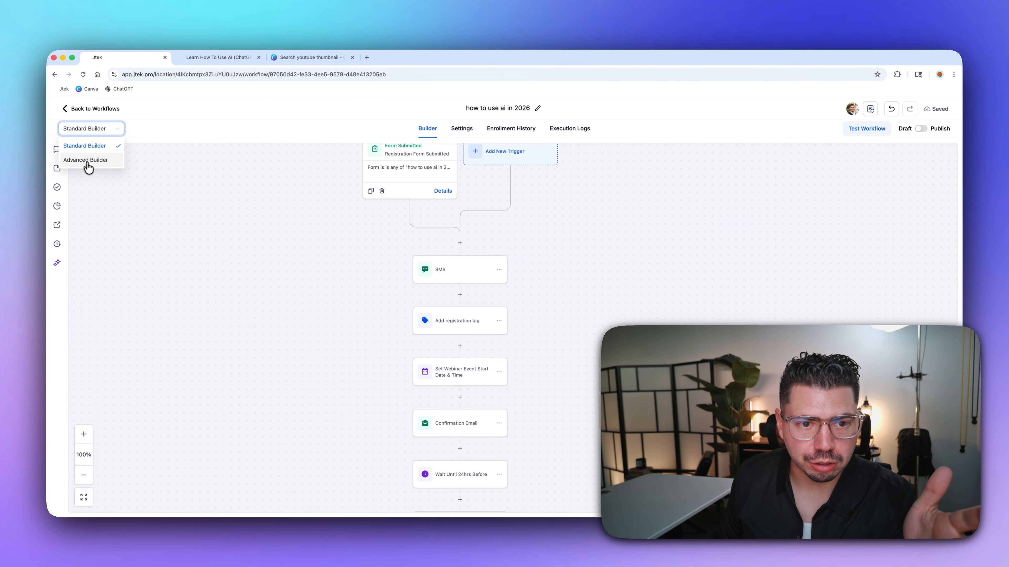
pyautogui.click(98, 160)
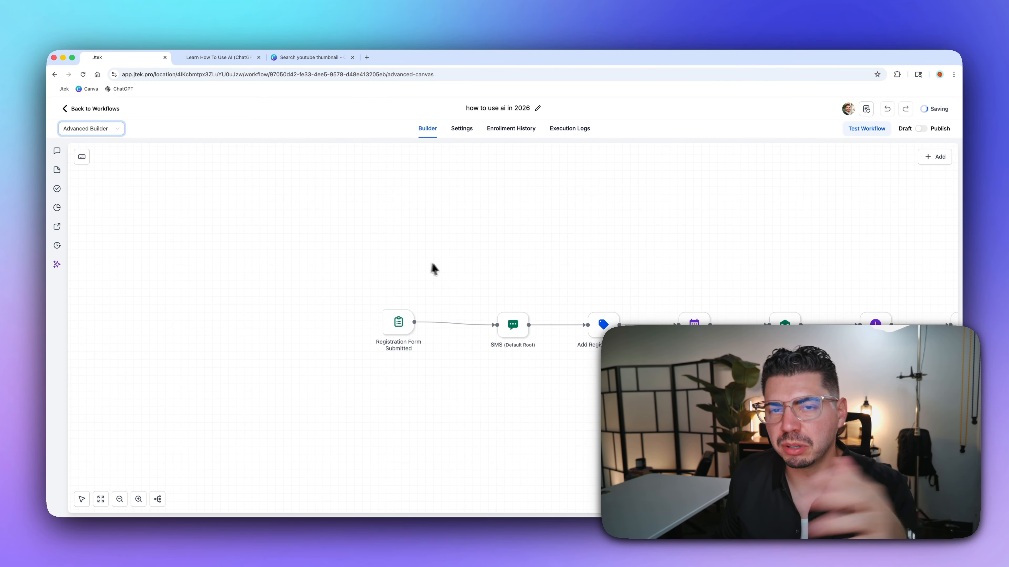
pyautogui.moveTo(544, 261); pyautogui.dragTo(507, 274)
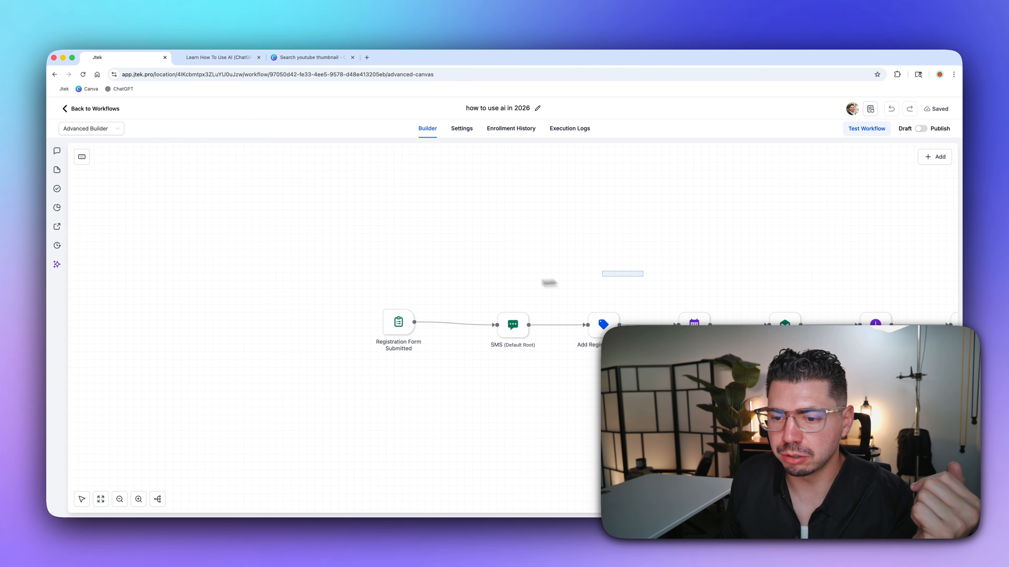
pyautogui.hscroll(5, 559, 359)
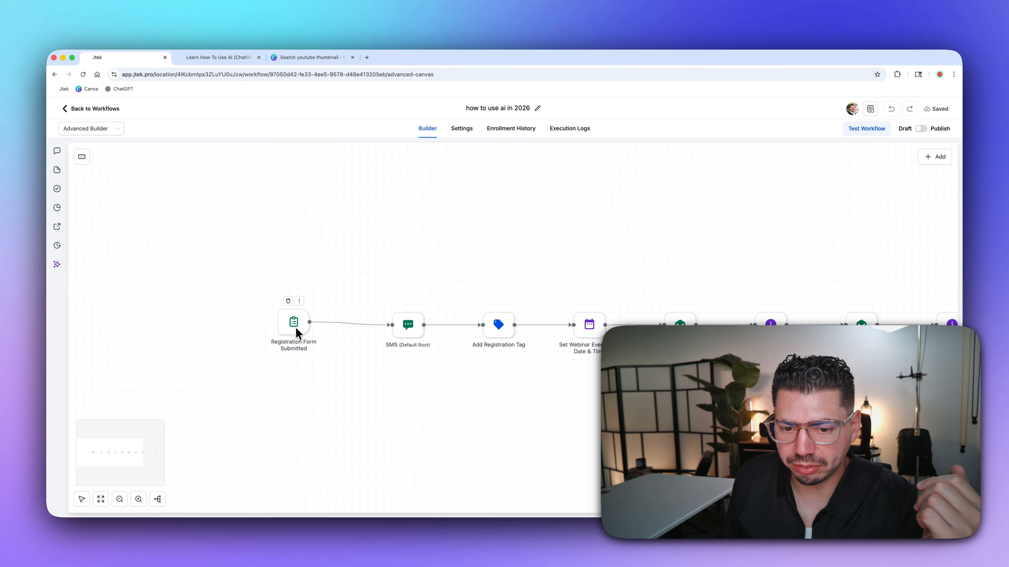
pyautogui.hscroll(3, 408, 338)
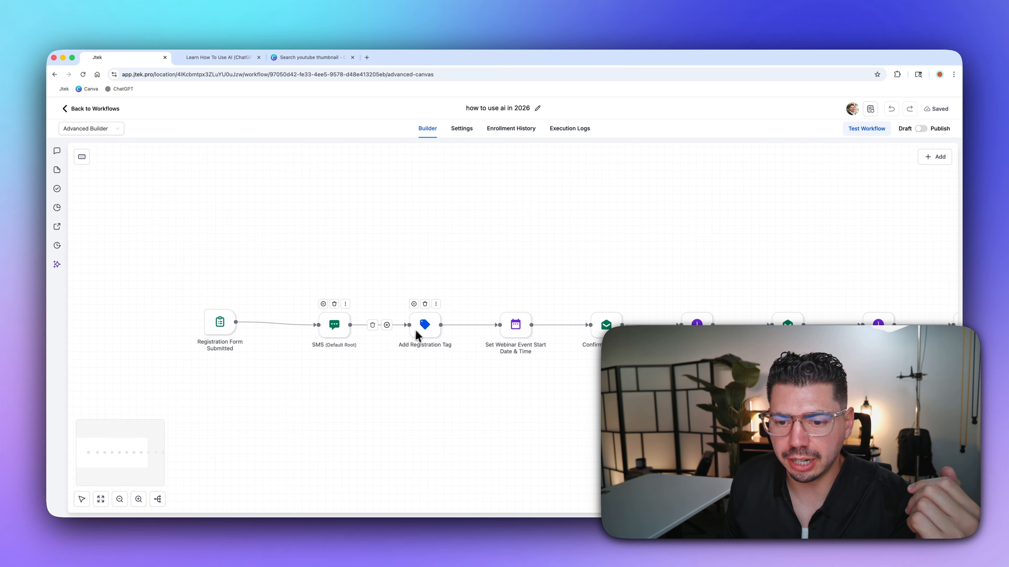
pyautogui.hscroll(4, 429, 338)
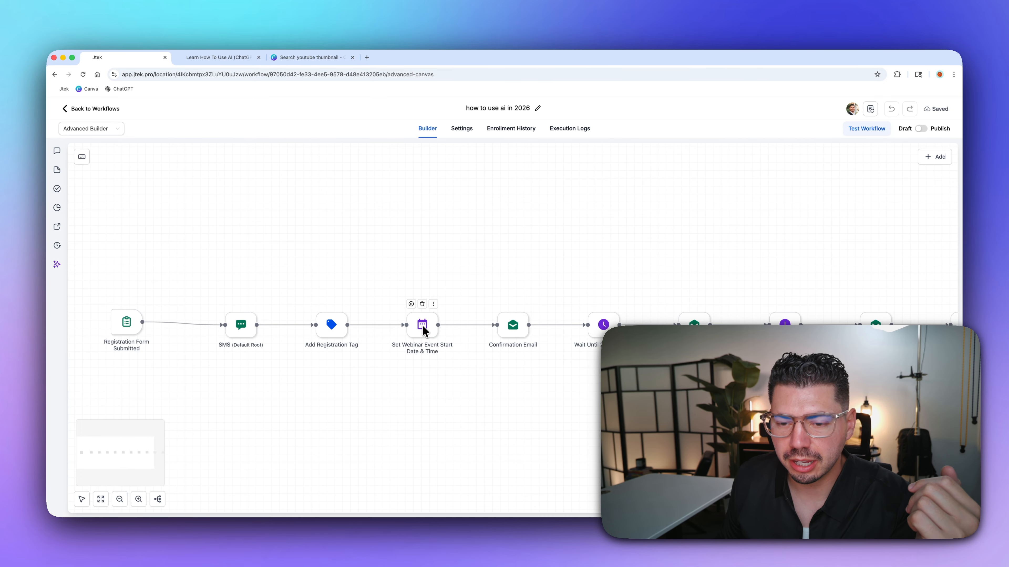
pyautogui.hscroll(2, 423, 343)
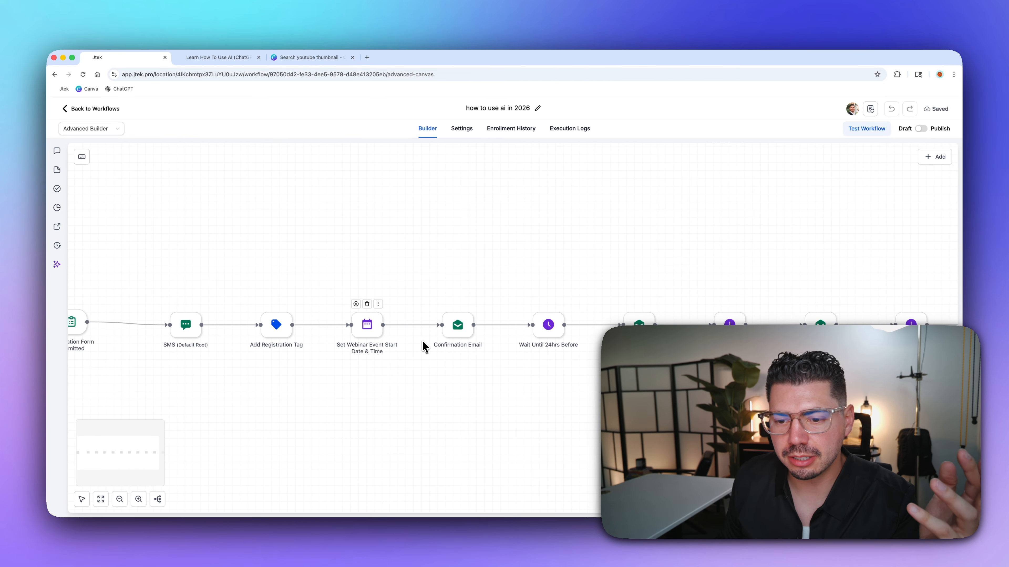
pyautogui.click(458, 326)
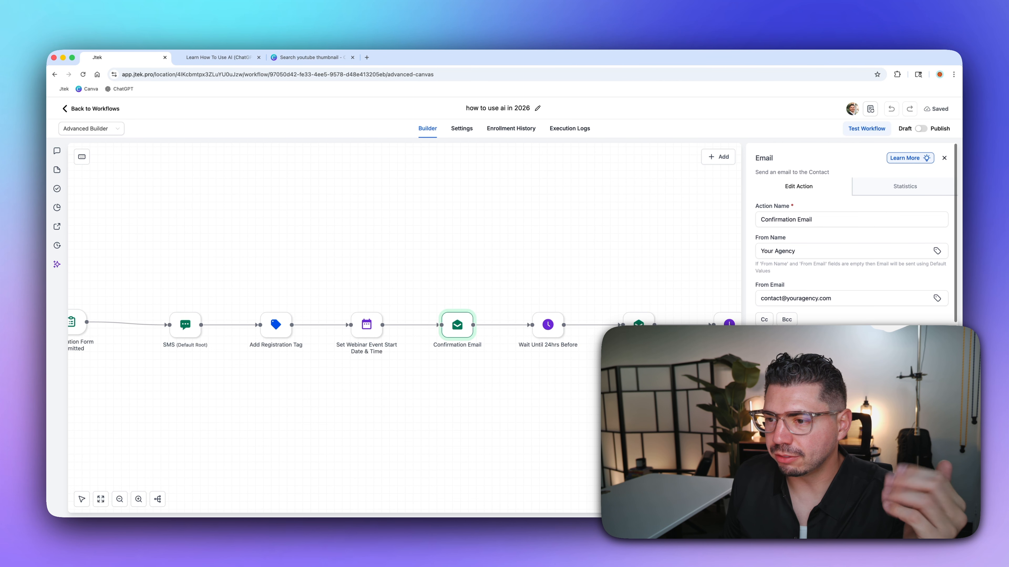
# - Replace the 'Your Agency' From Name and the default From Email with the owner's own name and e-mail
pyautogui.click(815, 301)
pyautogui.moveTo(832, 298); pyautogui.dragTo(764, 304)
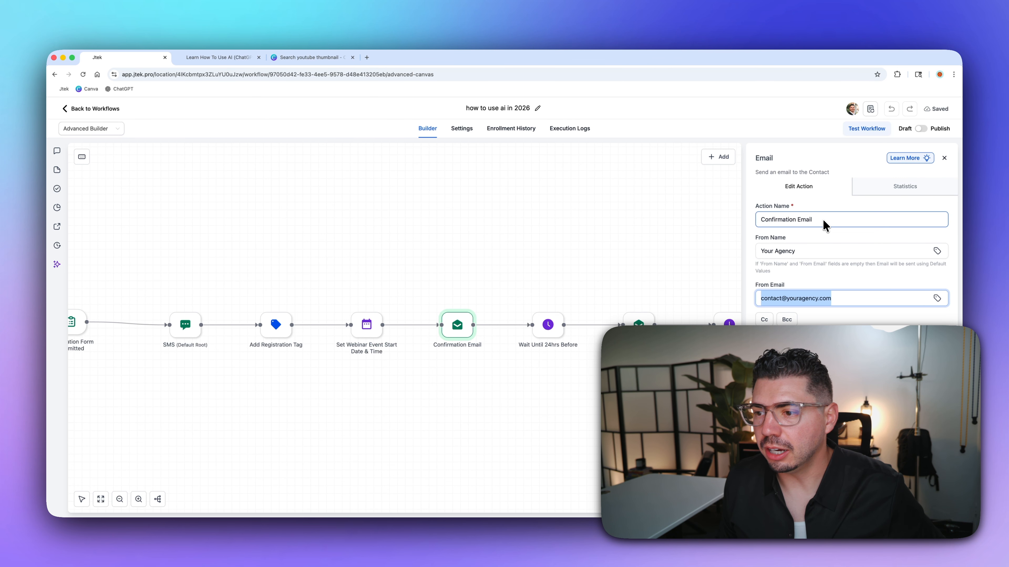
pyautogui.moveTo(804, 252); pyautogui.dragTo(754, 255)
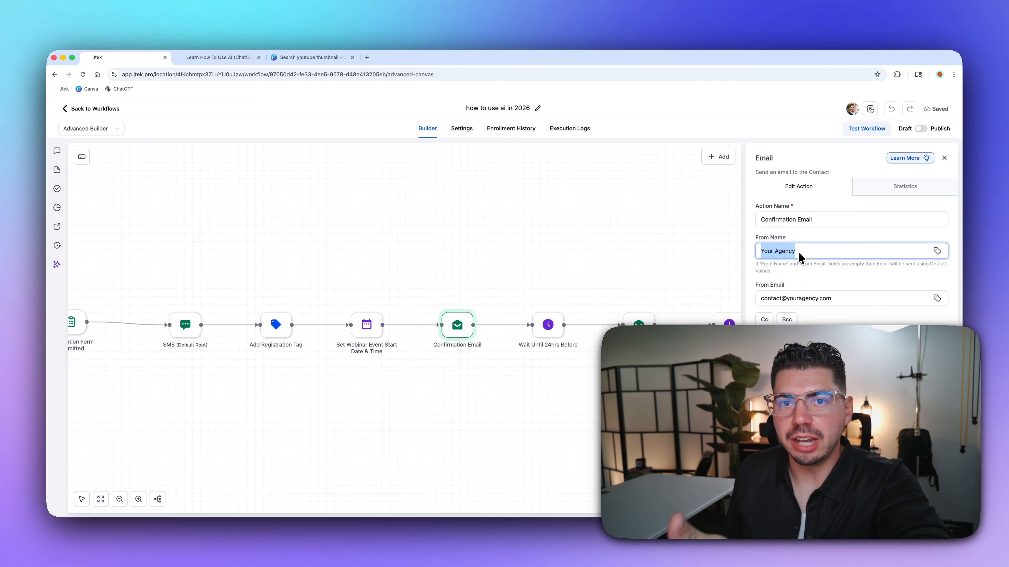
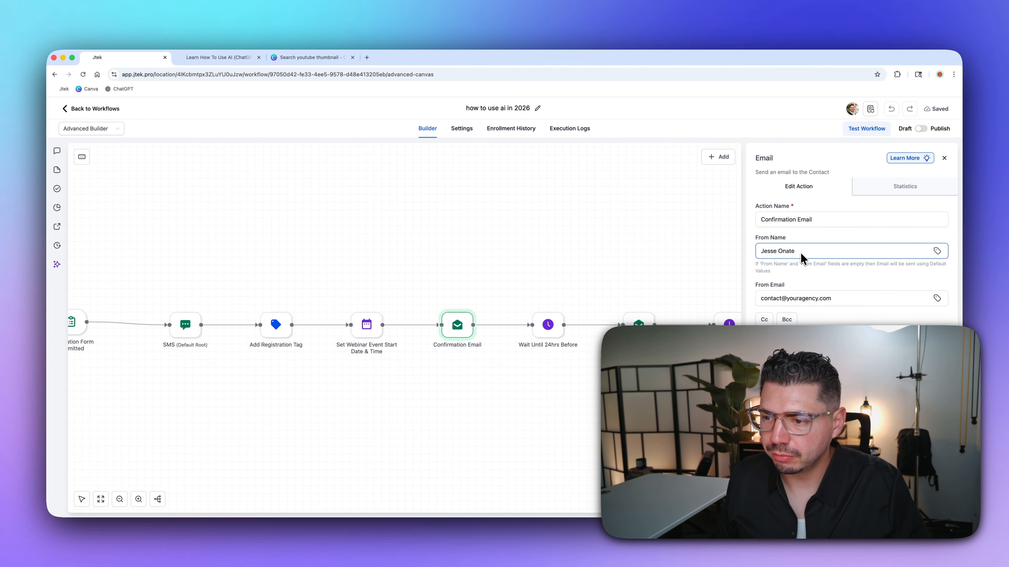
pyautogui.tripleClick(765, 299)
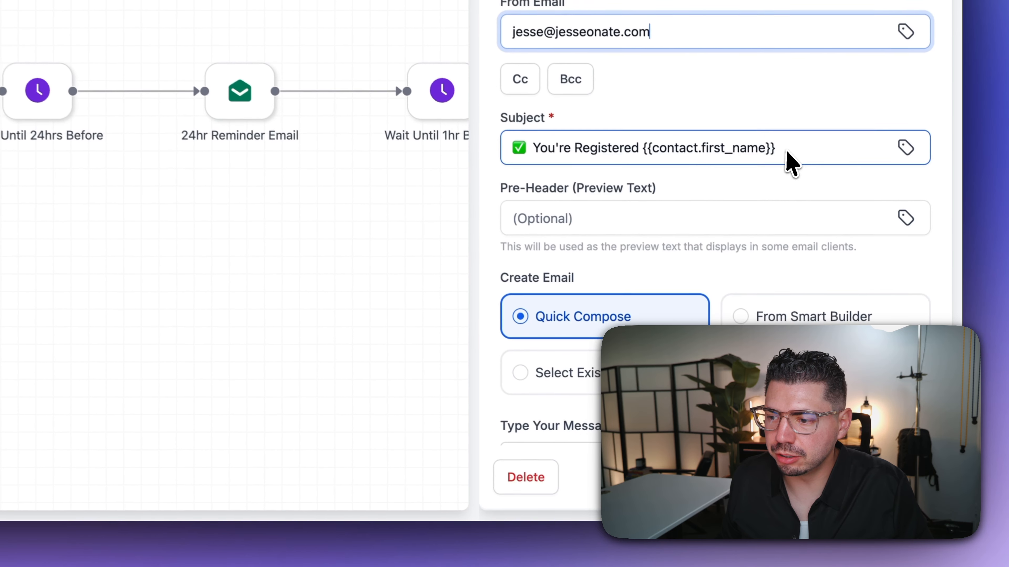
# - Select the subject text "✅ You're Registered {{contact.first_name}}" without the emoji
pyautogui.moveTo(879, 352); pyautogui.dragTo(772, 353)
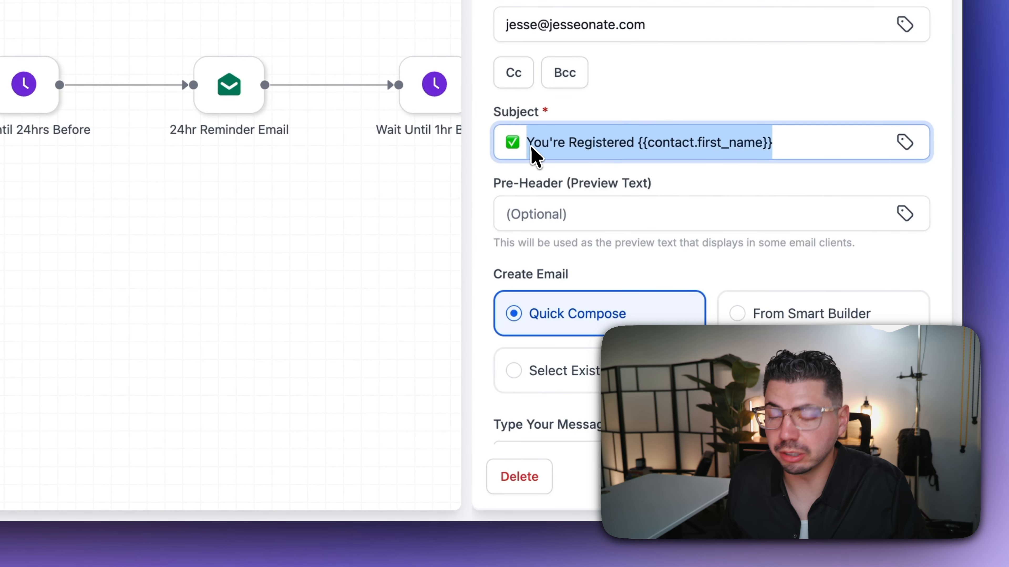
pyautogui.moveTo(527, 148); pyautogui.dragTo(772, 152)
pyautogui.click(612, 149)
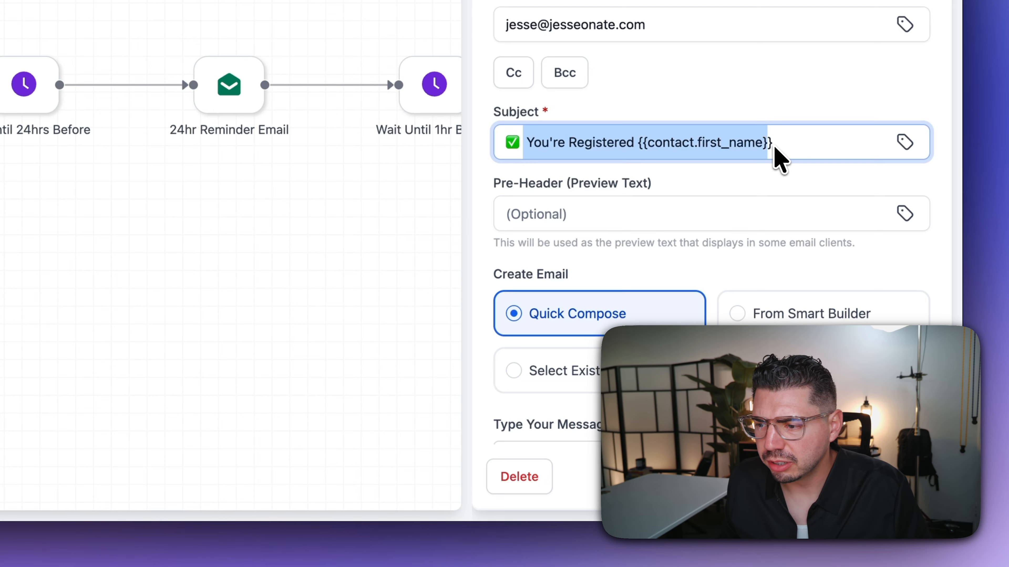
pyautogui.scroll(-10, 778, 159)
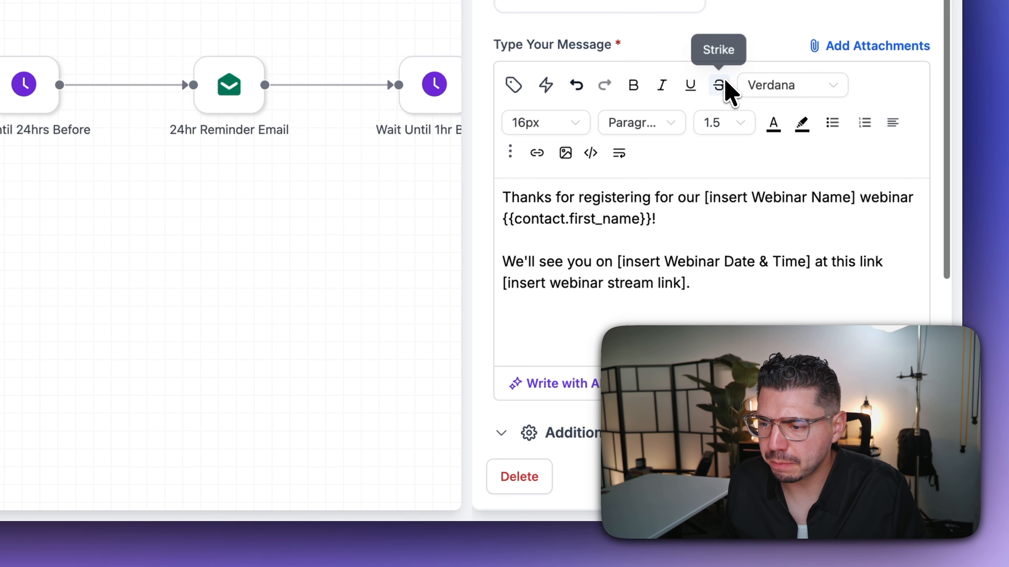
# - Replace the [insert Webinar Name] placeholder with 'how to use ai in 2026'
pyautogui.scroll(-2, 725, 87)
pyautogui.moveTo(511, 120); pyautogui.dragTo(709, 125)
pyautogui.click(782, 121)
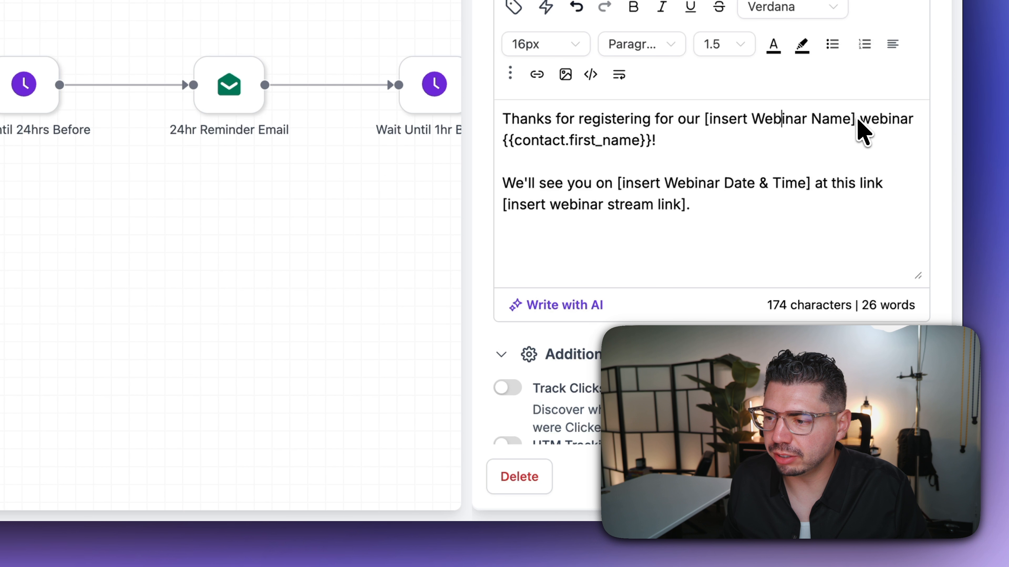
pyautogui.moveTo(857, 120); pyautogui.dragTo(704, 124)
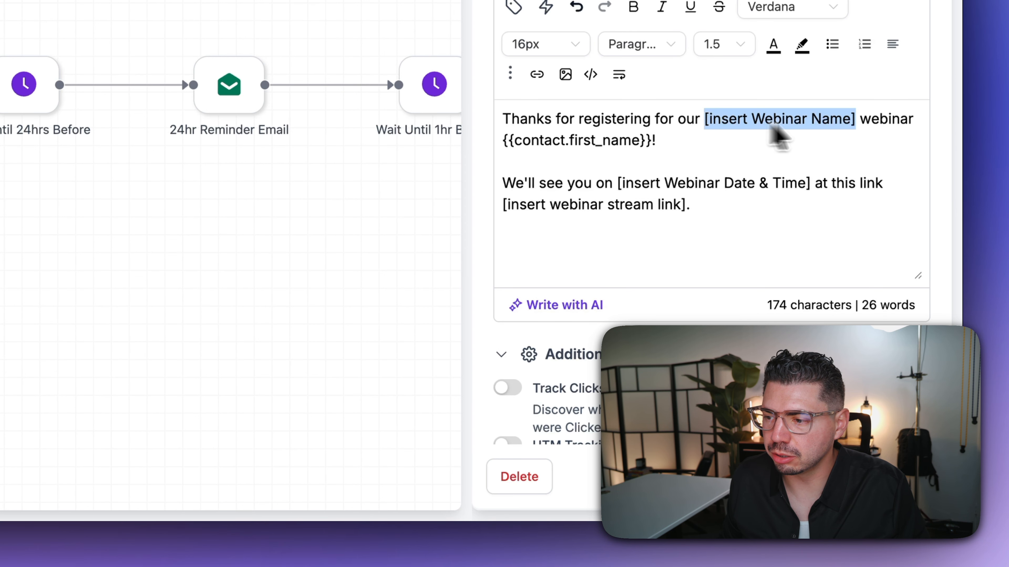
pyautogui.moveTo(917, 119); pyautogui.dragTo(708, 127)
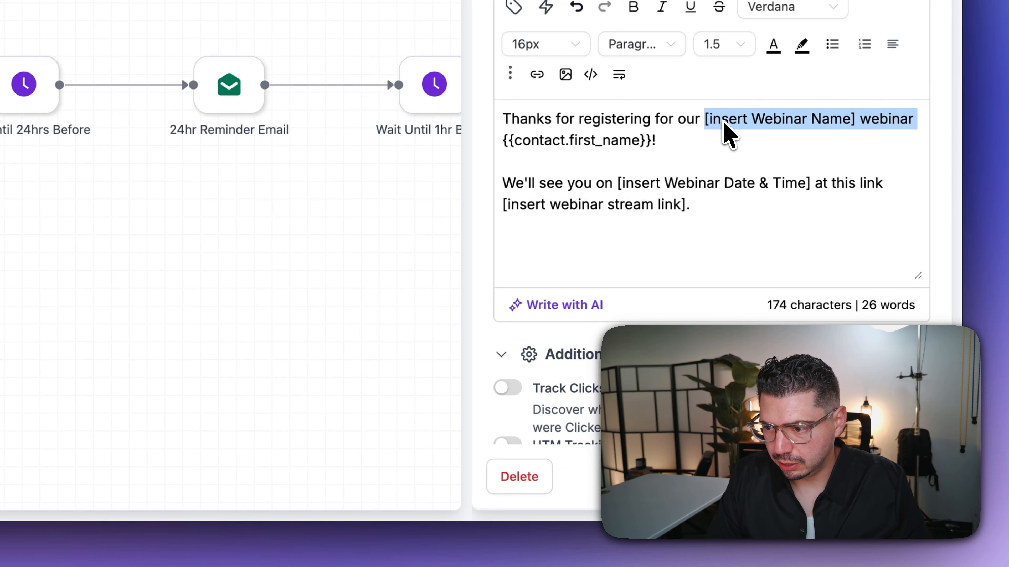
pyautogui.write('how to use ai ')
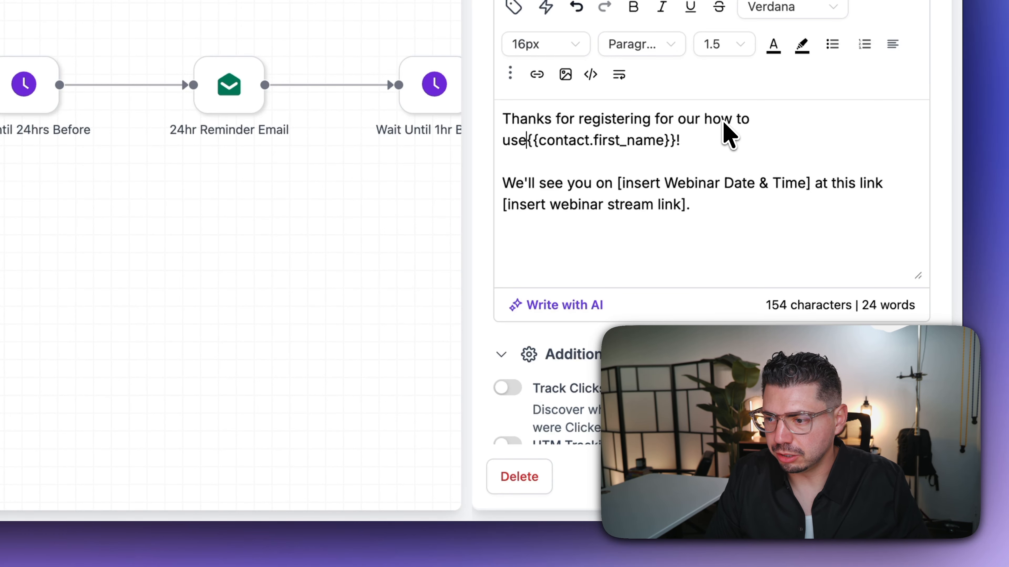
pyautogui.write('in 2026')
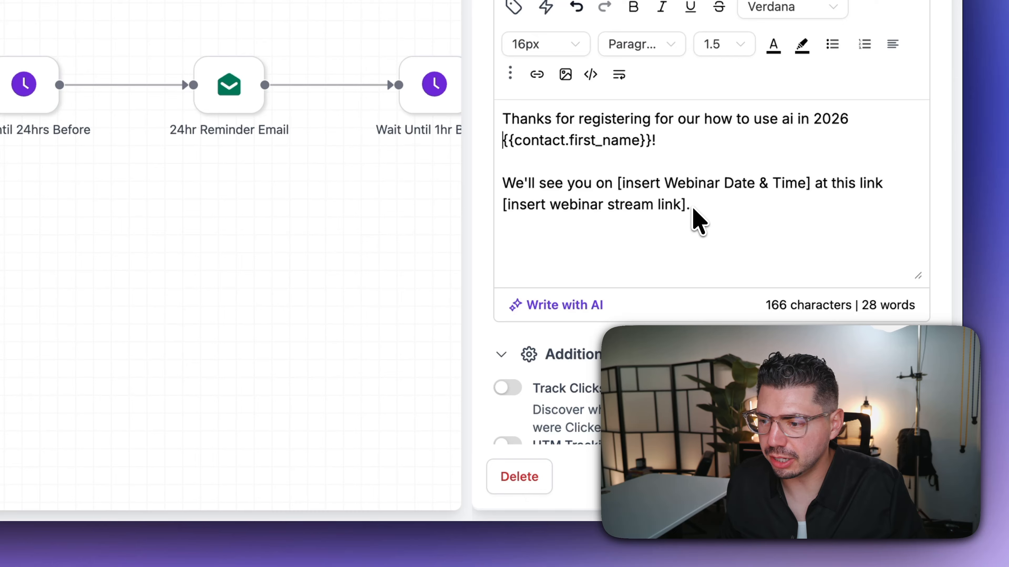
# - Replace the date and time placeholder with 'February 13, @ 2pm' and select the stream link placeholder
pyautogui.moveTo(813, 185); pyautogui.dragTo(622, 183)
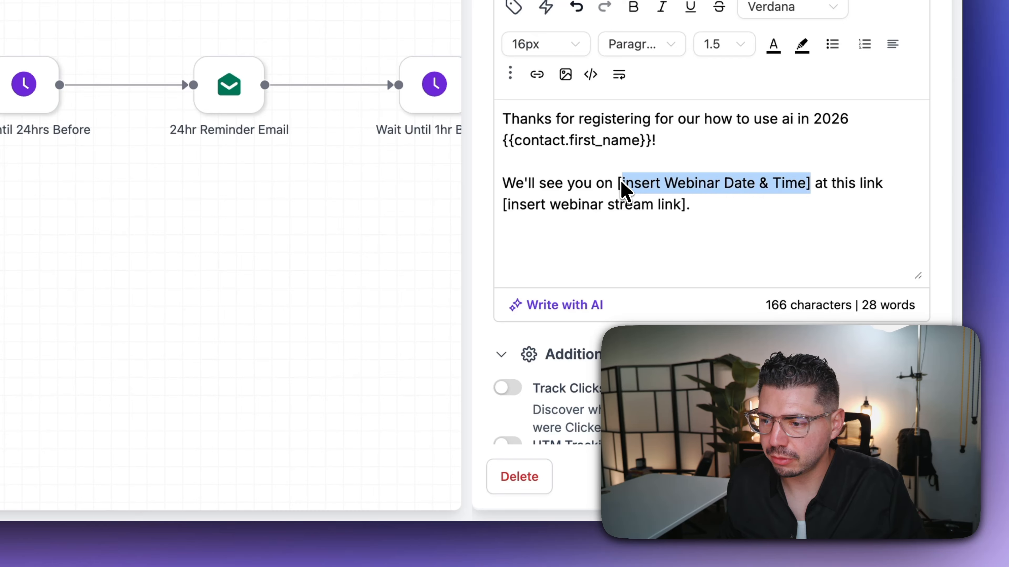
pyautogui.press('BackSpace')
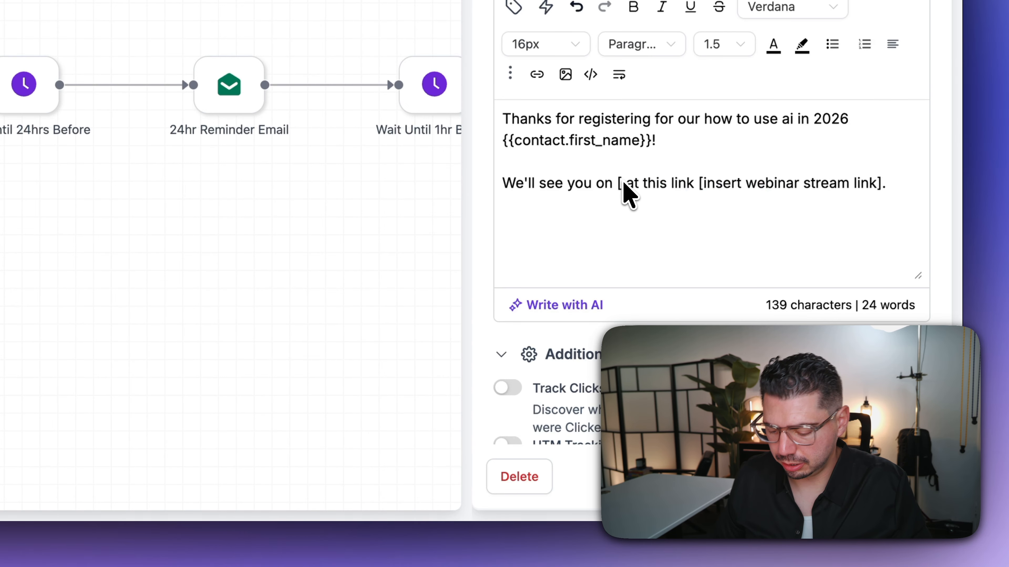
pyautogui.write('February ')
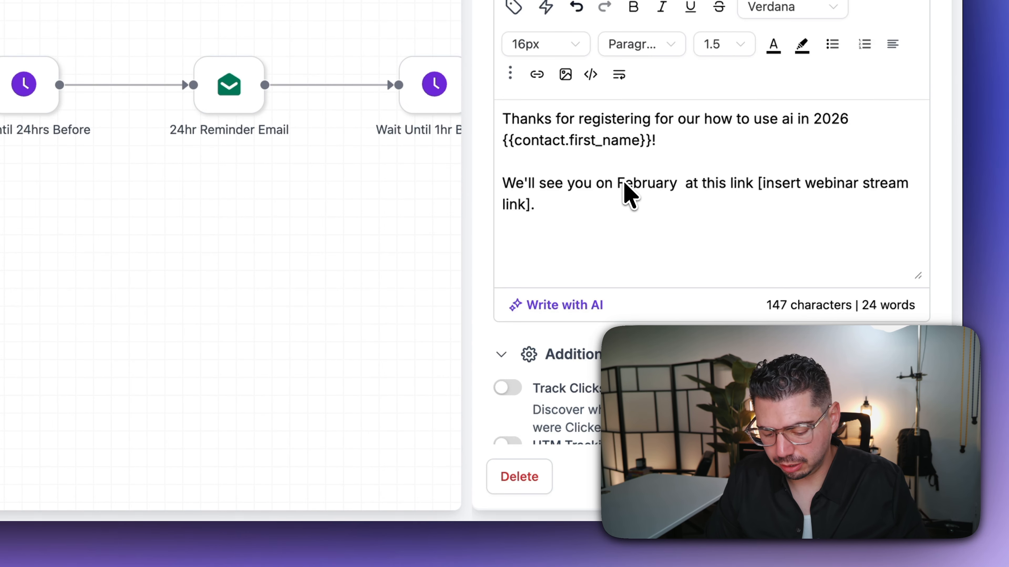
pyautogui.write('13, @ 2pm')
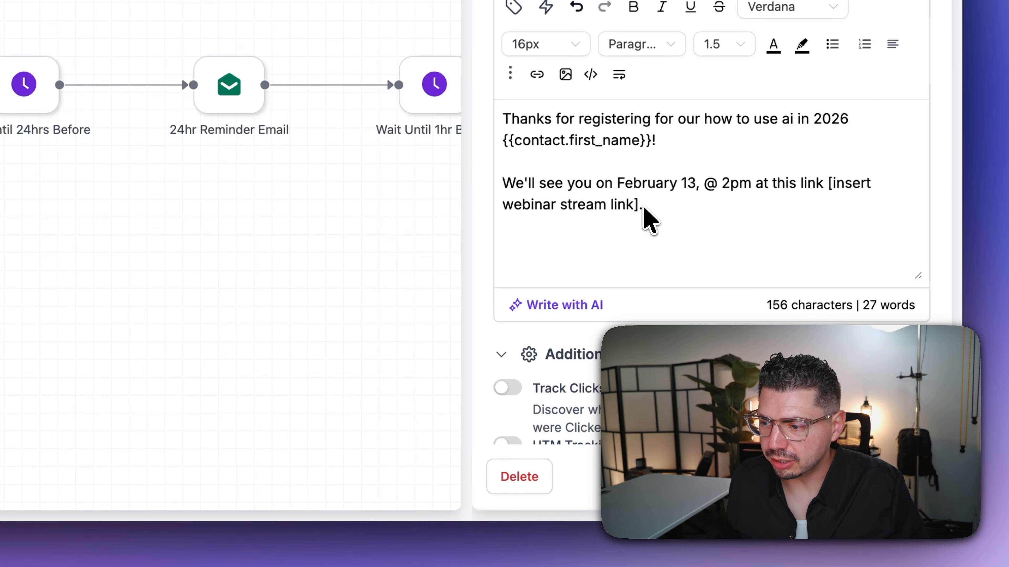
pyautogui.moveTo(644, 211); pyautogui.dragTo(529, 207)
pyautogui.moveTo(793, 209); pyautogui.dragTo(830, 199)
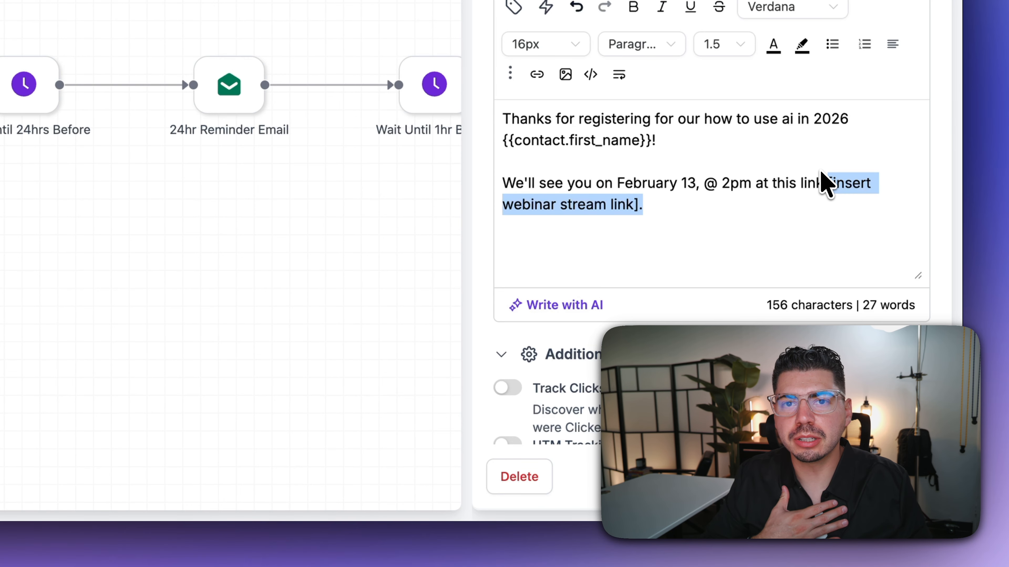